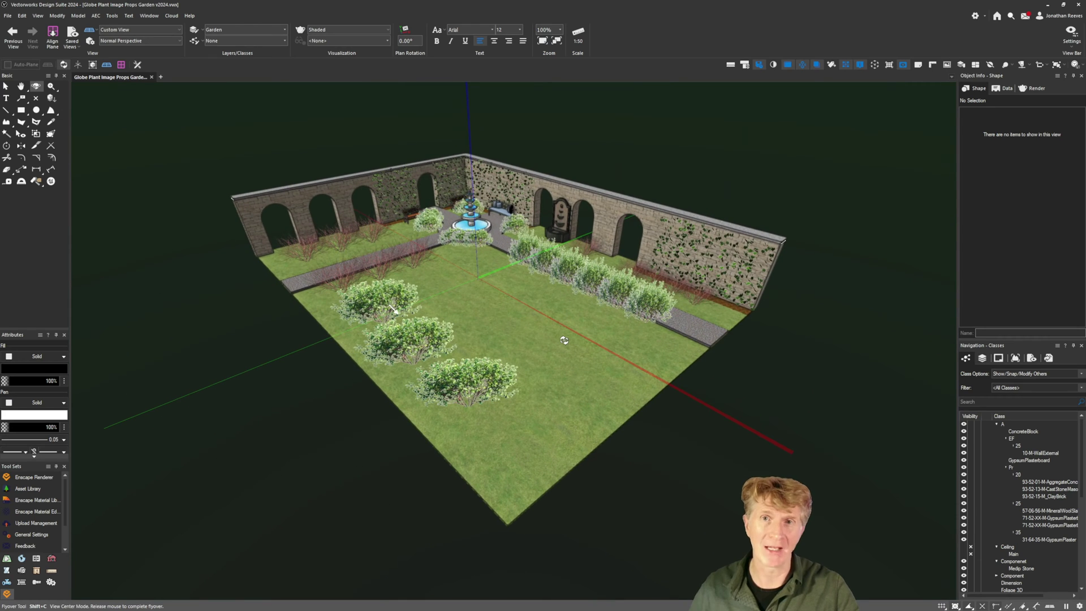
Examine the garden's planting up close in perspective and as a whole in the Top/Plan view
left_click_drag(564, 340, 565, 340)
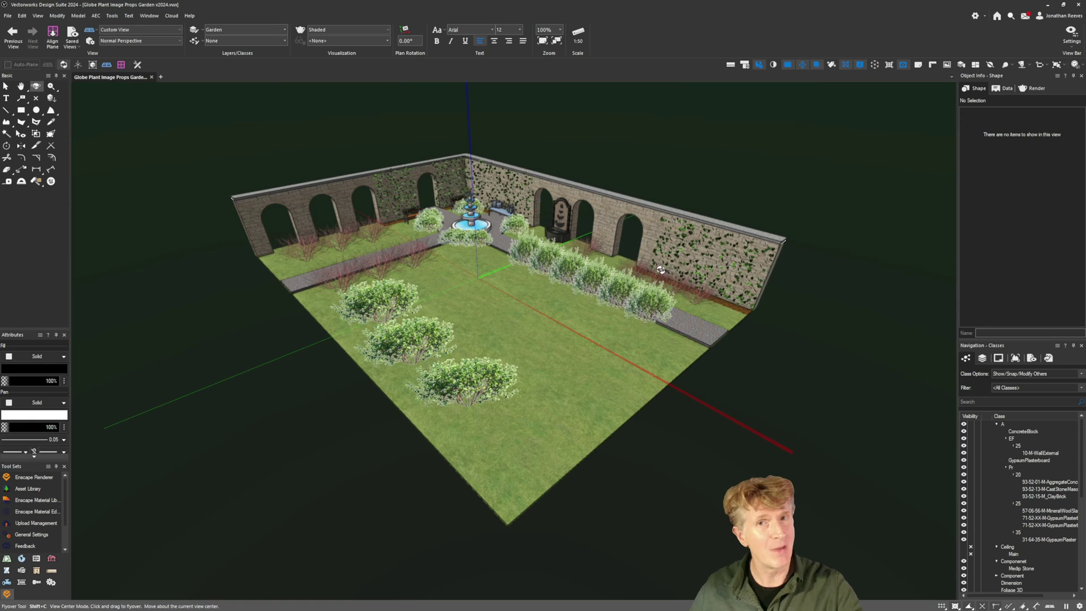
left_click_drag(432, 296, 515, 406)
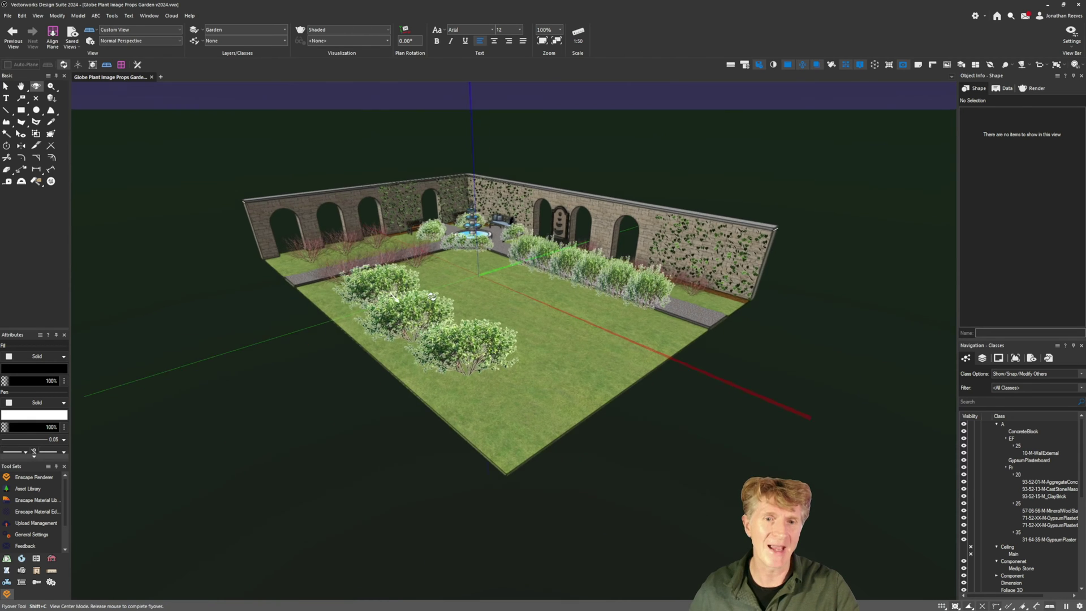
scroll(518, 353, "up", 3)
scroll(518, 354, "down", 1)
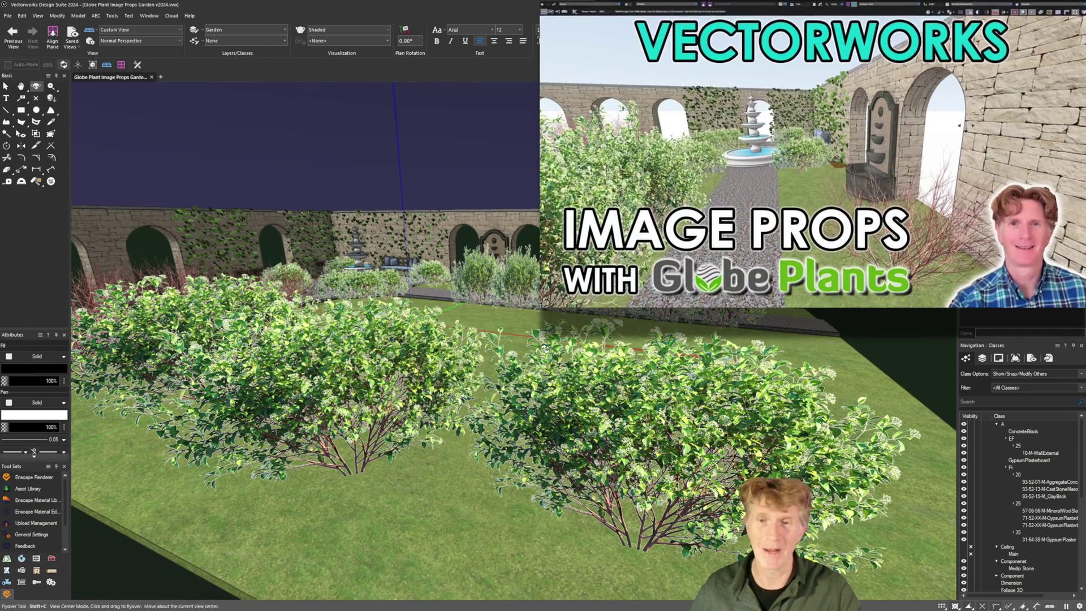
key("ctrl+5")
scroll(546, 355, "down", 3)
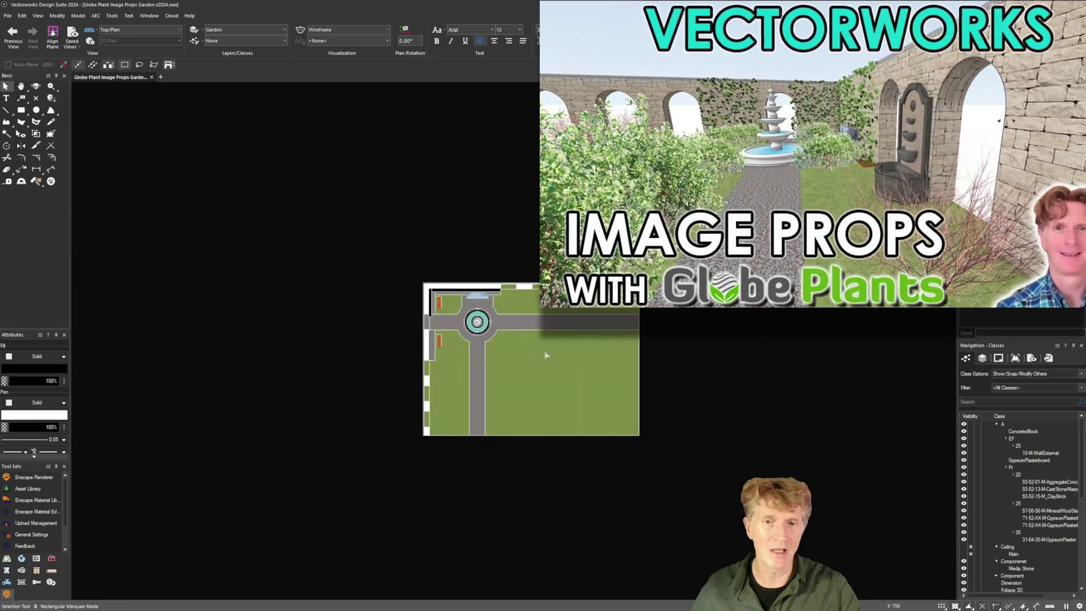
scroll(547, 355, "up", 5)
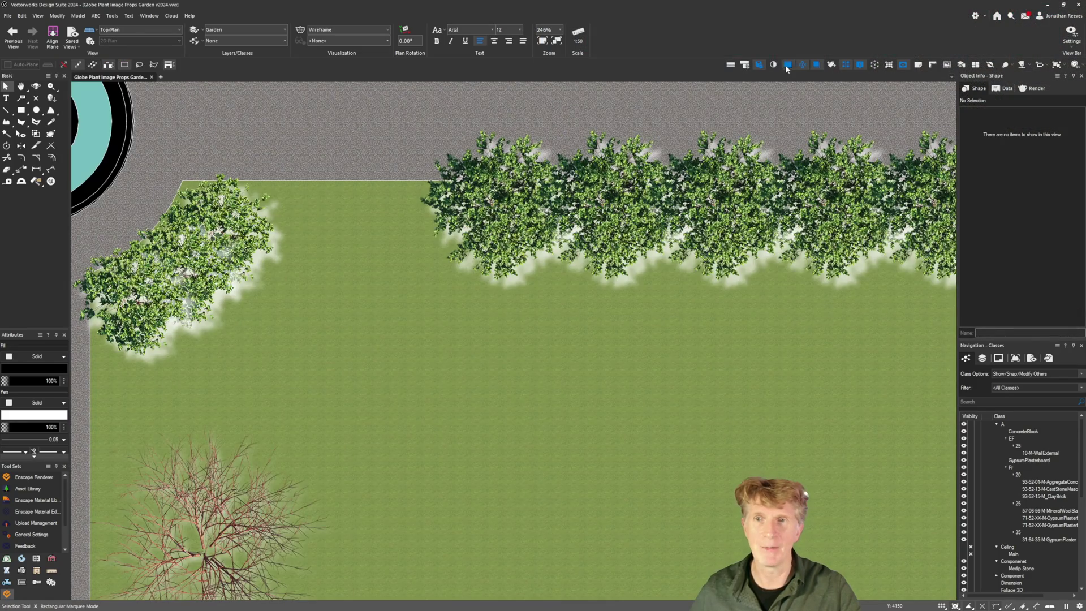
scroll(601, 332, "down", 6)
key("h")
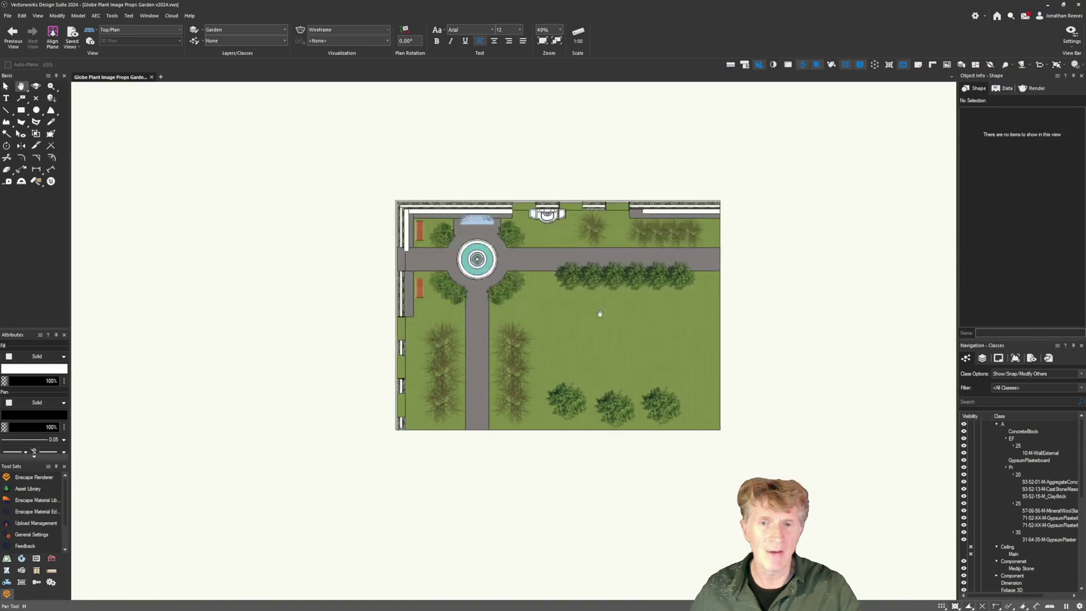
left_click_drag(600, 313, 592, 298)
key("x")
scroll(586, 321, "up", 2)
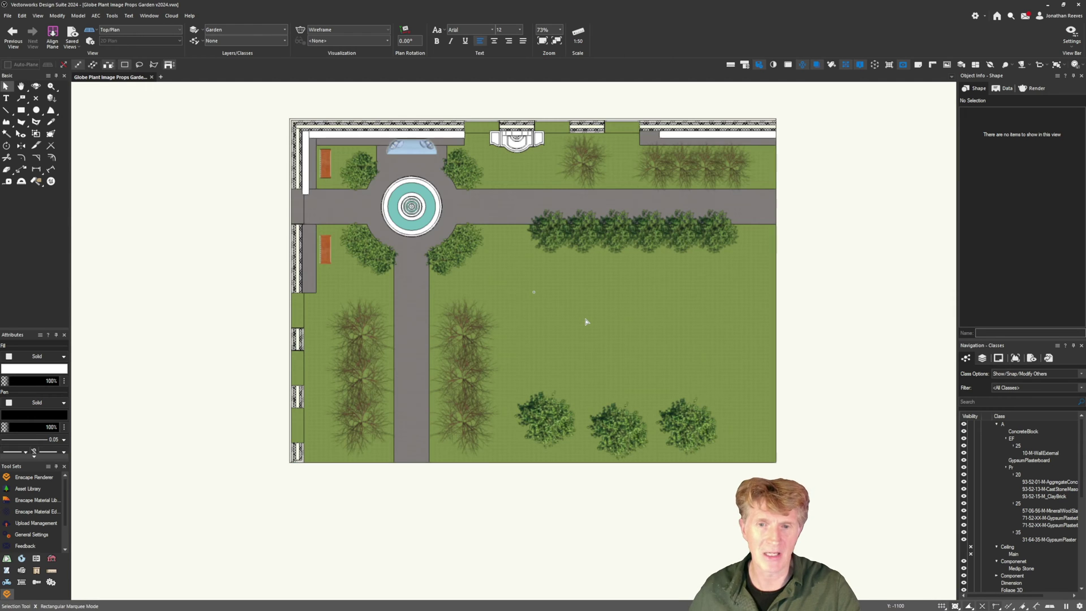
Switch the garden to the Right Isometric view and make room to show the full list of Enscape tools
key("KP_3")
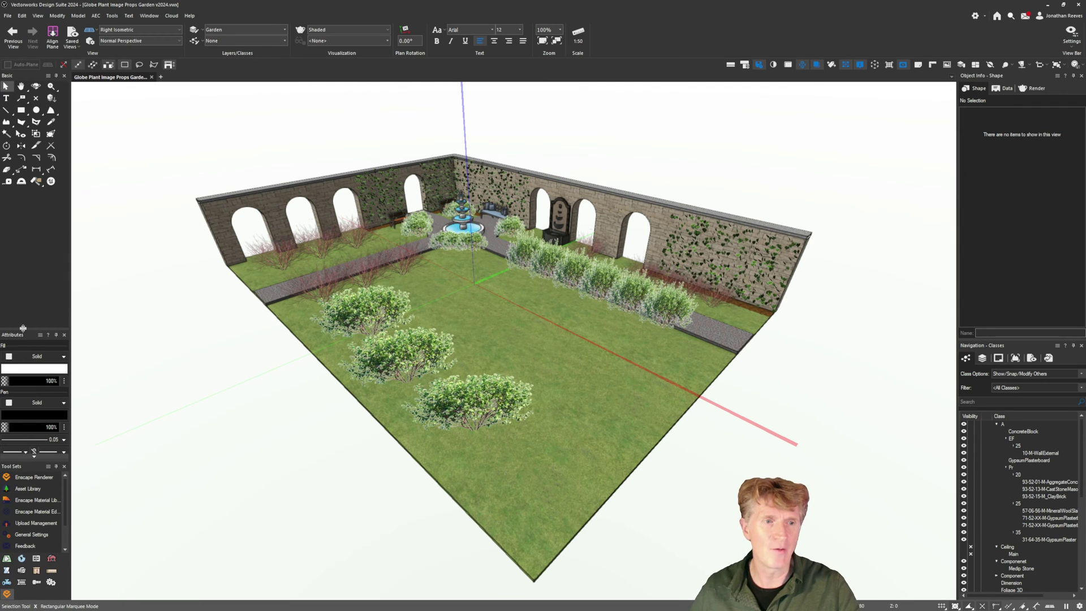
left_click_drag(23, 329, 23, 202)
left_click_drag(39, 398, 35, 360)
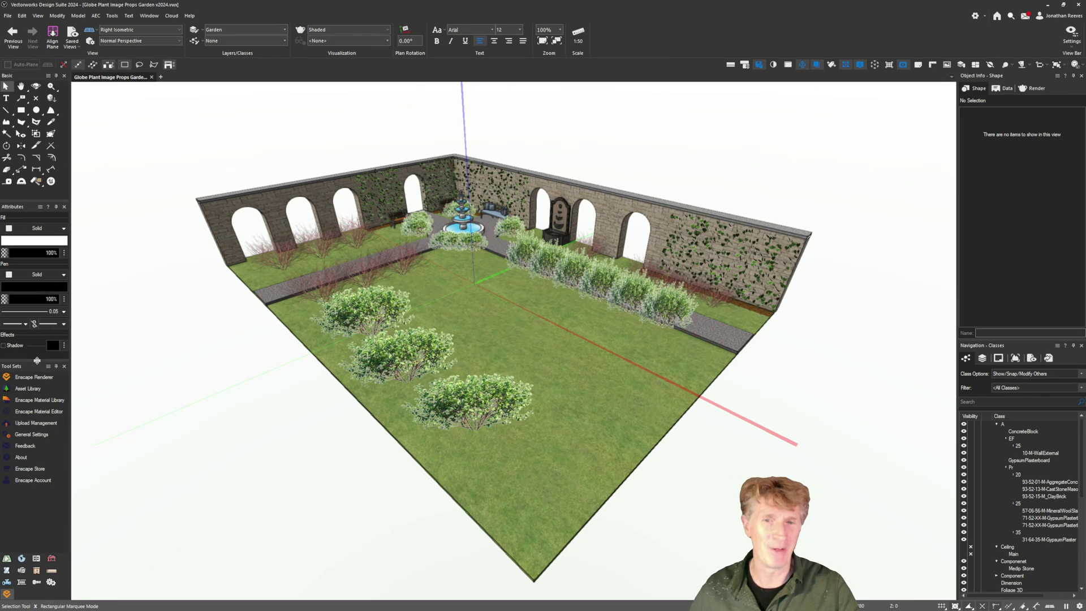
Open the Enscape Asset Library and look through both the standard Enscape assets and the custom assets
left_click(26, 388)
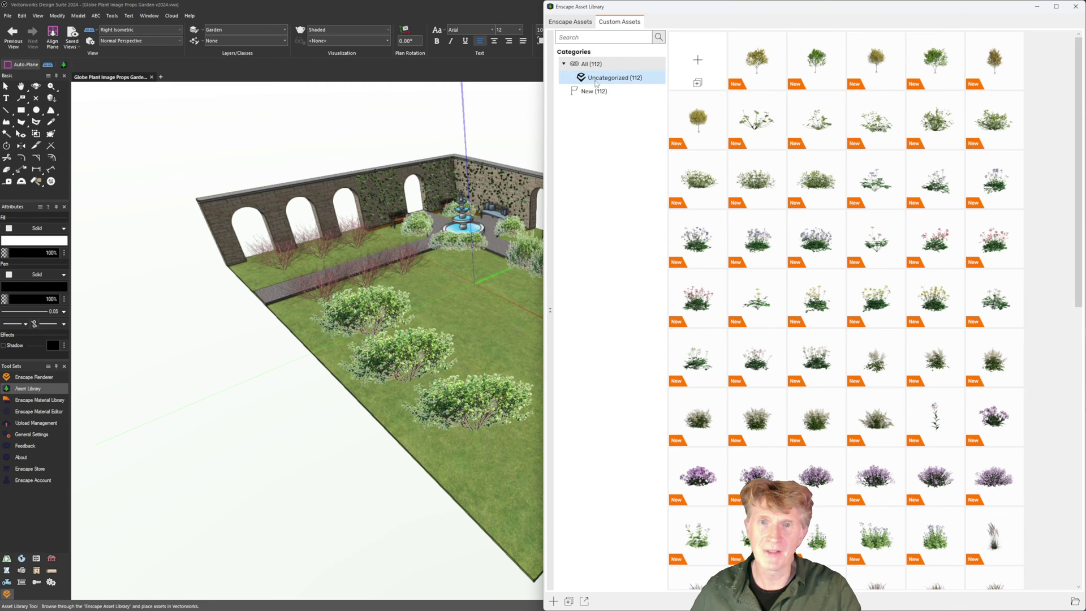
left_click(582, 23)
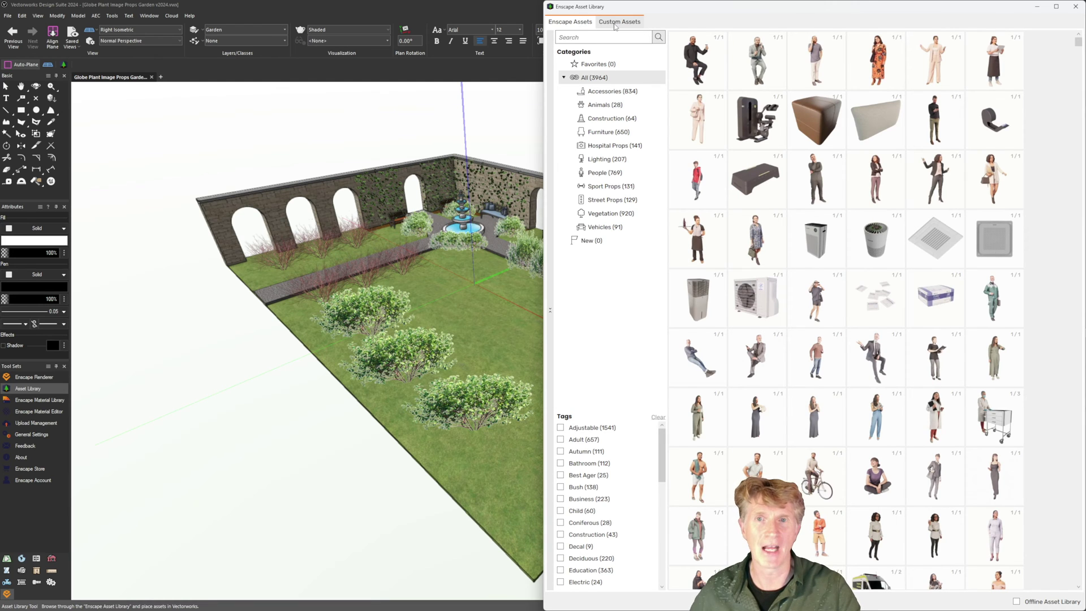
left_click(615, 25)
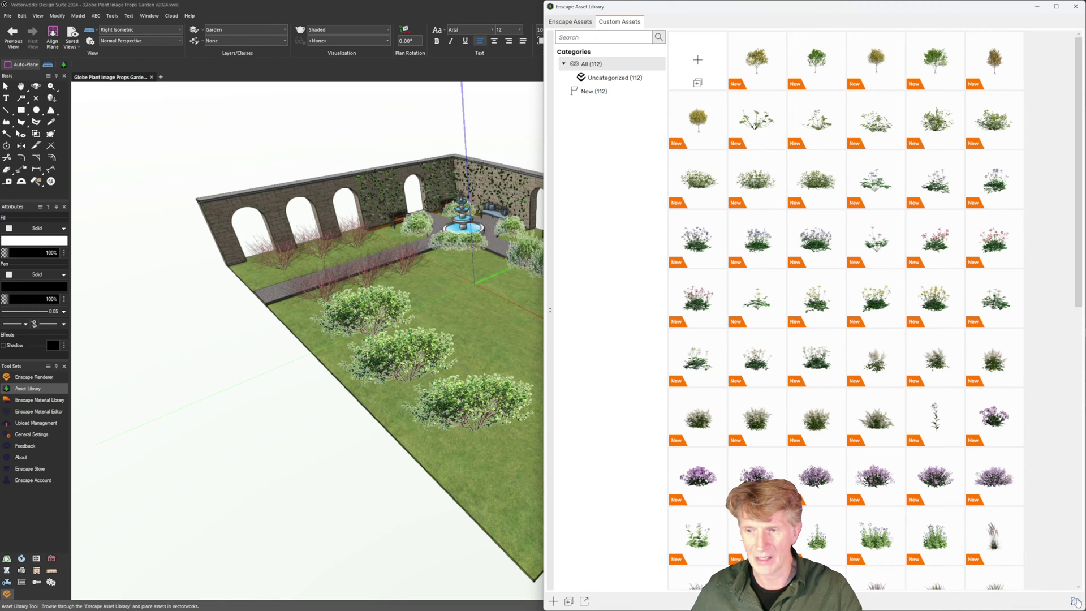
Browse the Globe Plants source folders, including ENSCAPE_LOW and PRV_LOW, then dismiss the folder selection and the asset library
left_click(1075, 602)
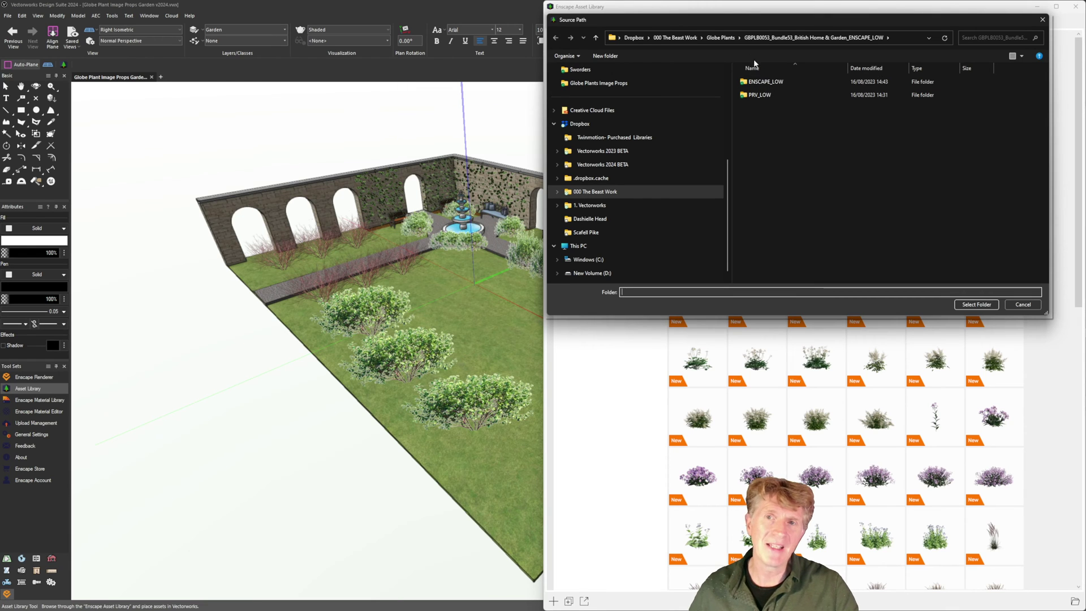
left_click(764, 82)
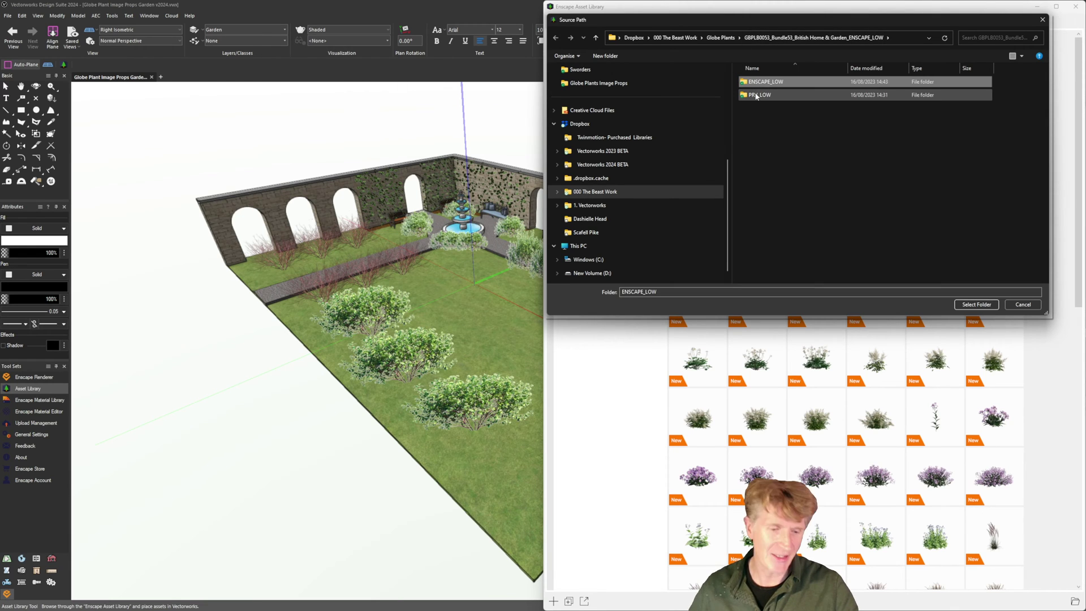
left_click(757, 95)
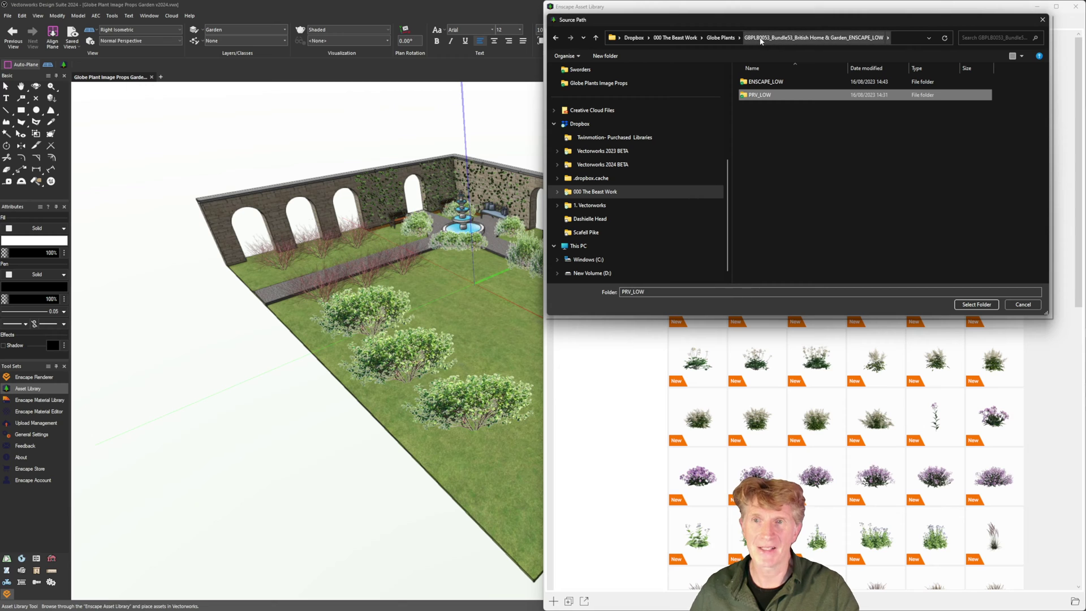
left_click(722, 38)
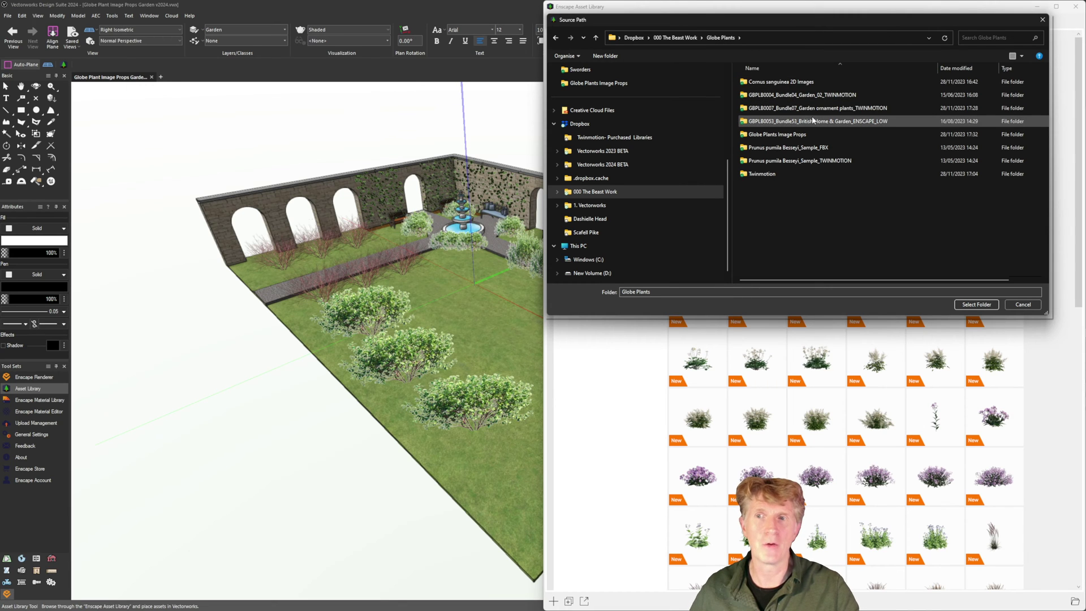
mouse_move(813, 120)
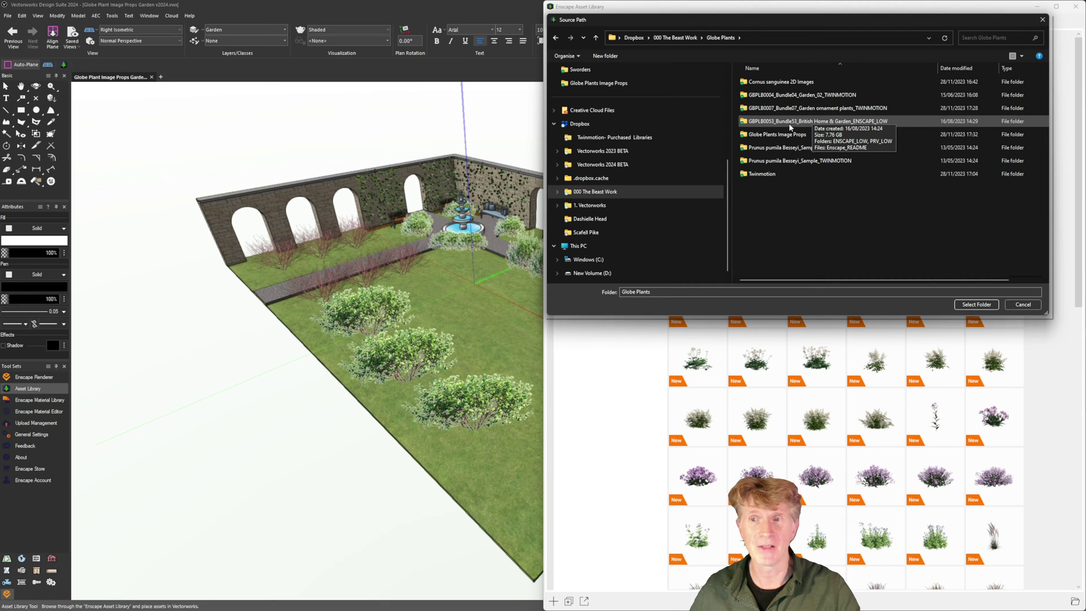
left_click(1027, 307)
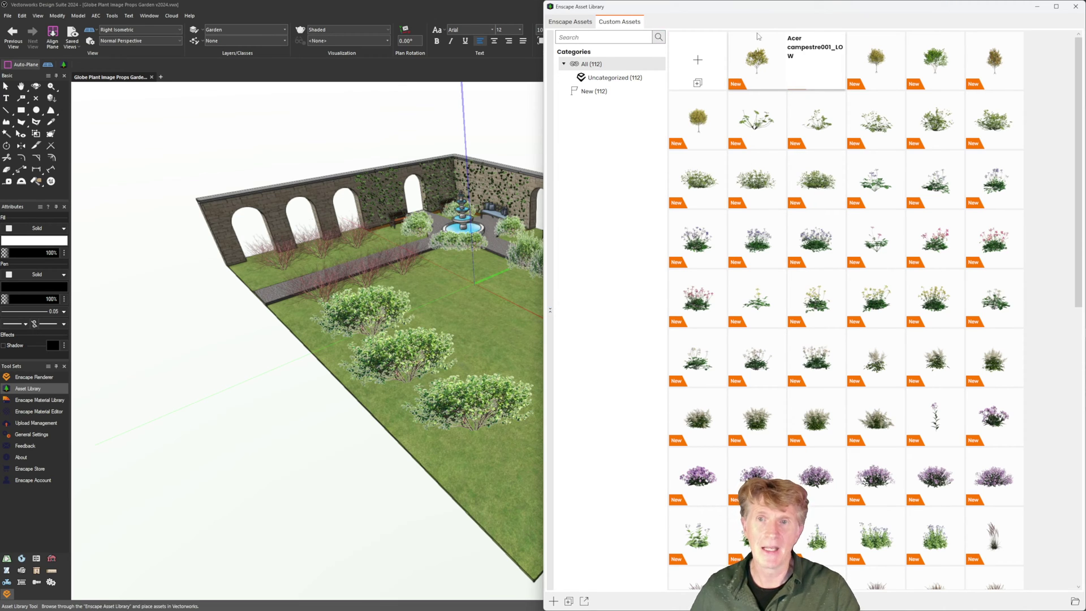
left_click(1038, 7)
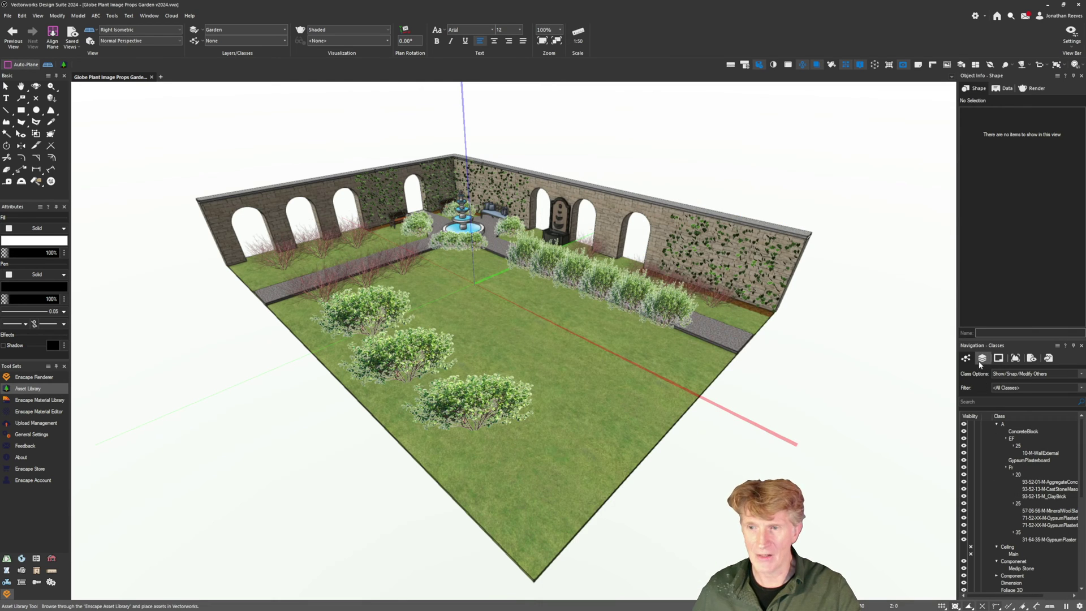
Hide the Image Props Comp… design layer and show the Enscape Globe Pl… design layer
left_click(983, 361)
left_click(971, 440)
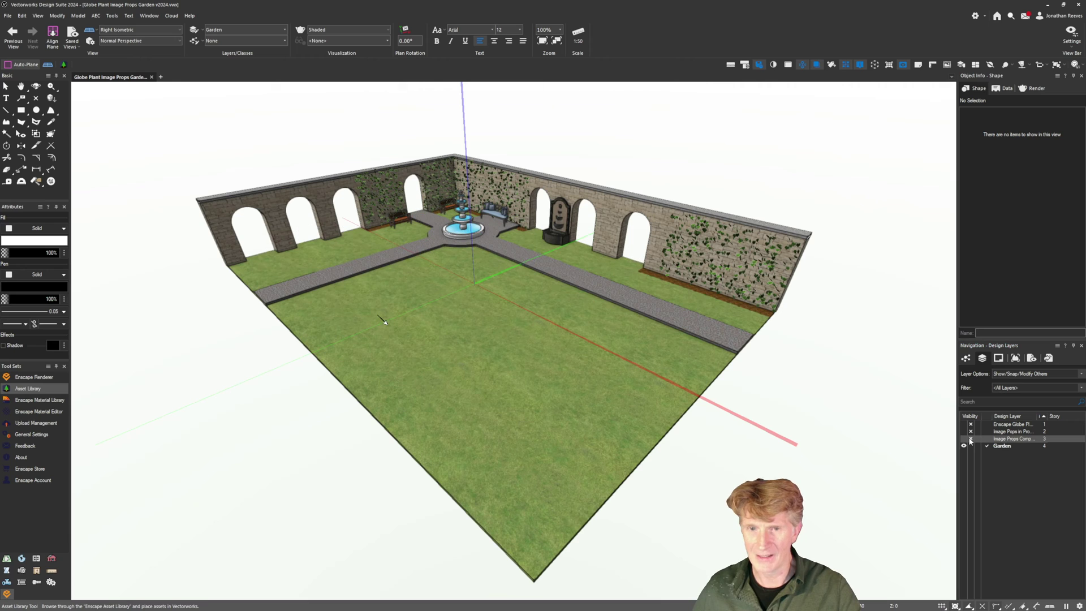
key("x")
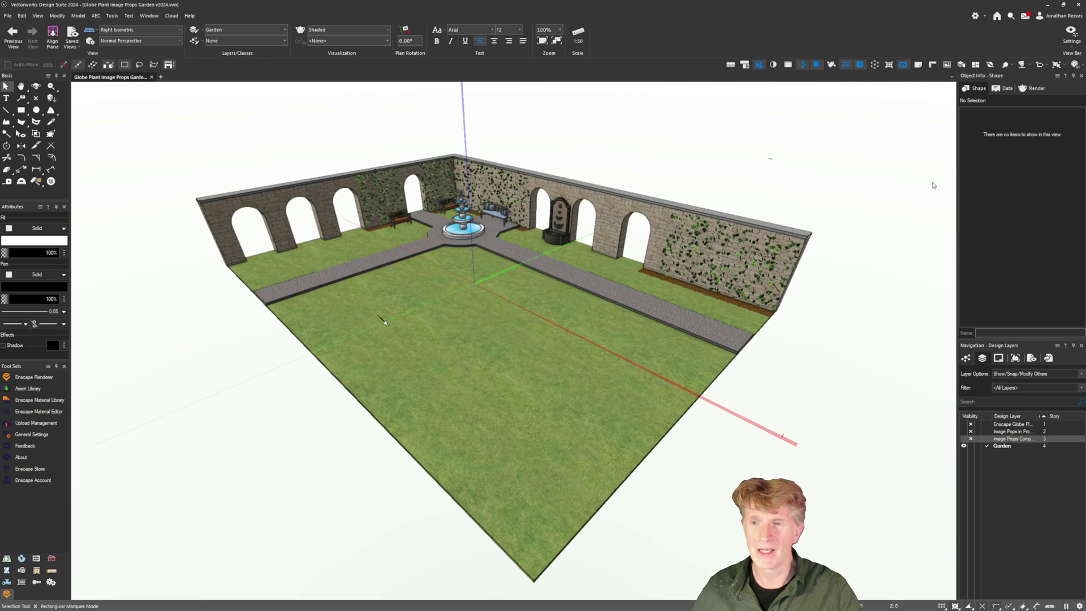
left_click(965, 425)
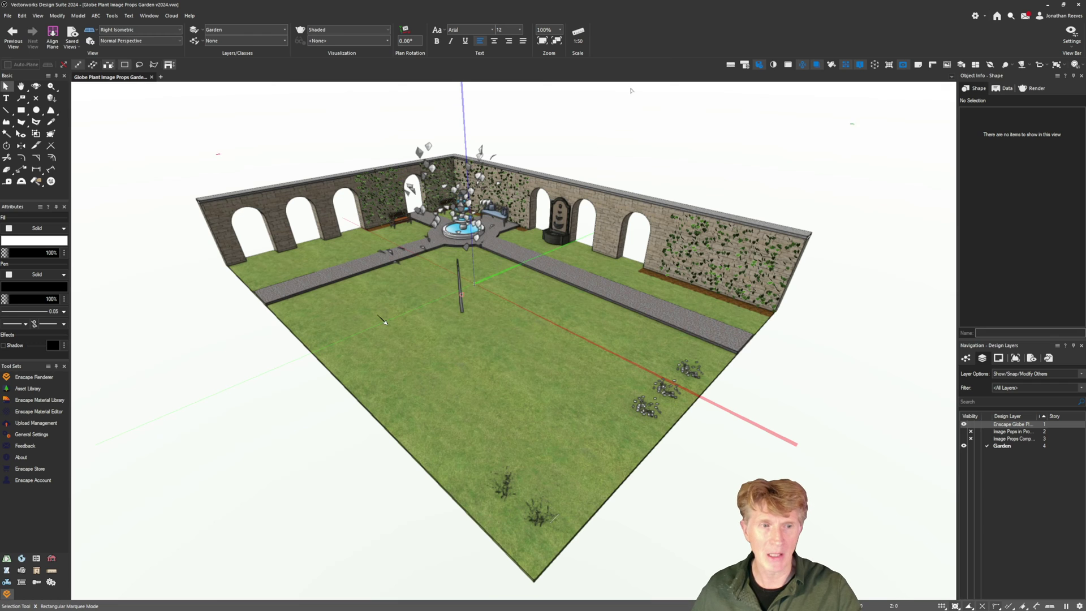
Place the custom asset Acer campestre002_LOW on the grass strip in front of the arched wall beside the benches
left_click(27, 389)
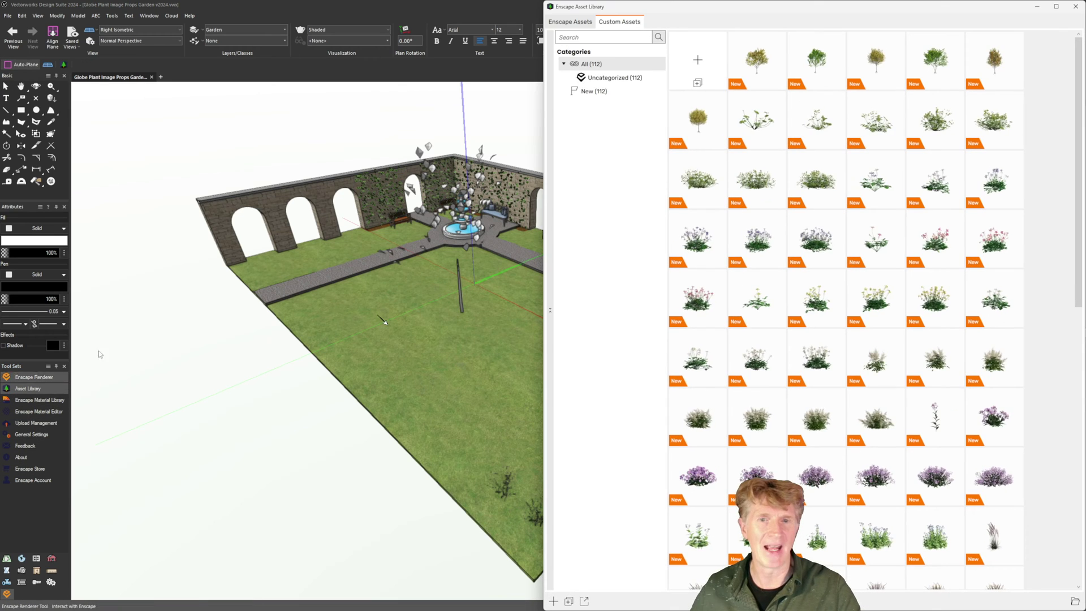
left_click(817, 72)
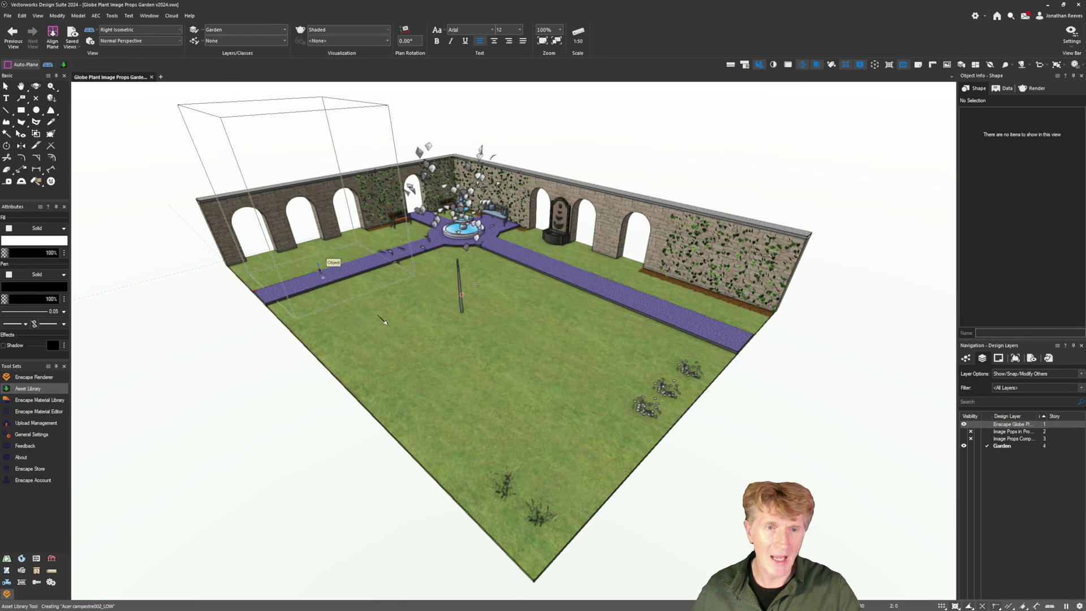
left_click(289, 264)
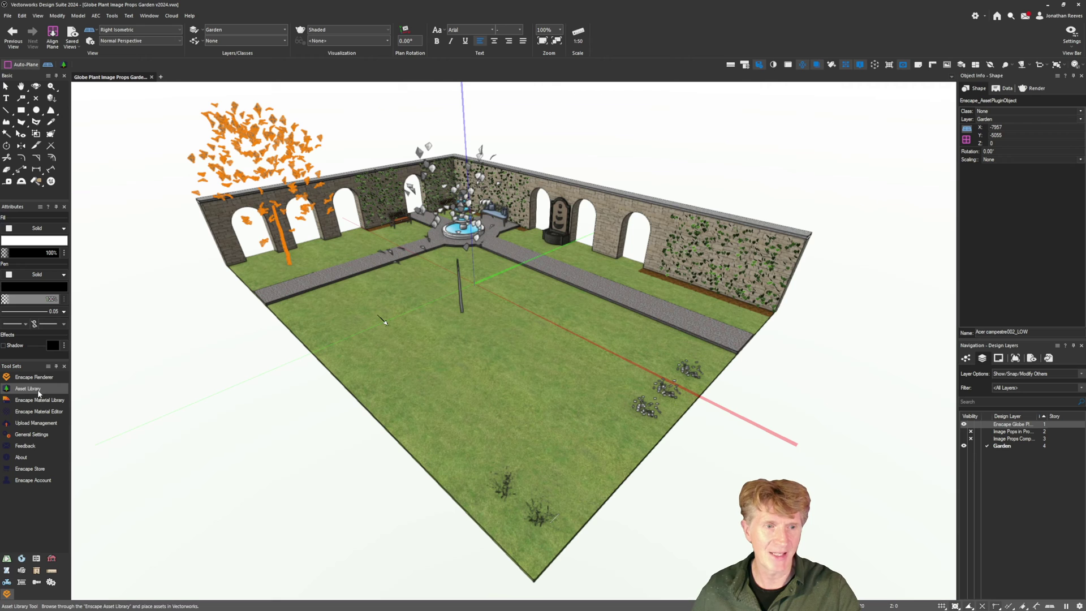
Place a row of seven Alchemilla conjuncta007_LOW plants on the lawn along the path facing the bench-side arched wall
left_click(64, 65)
left_click(757, 181)
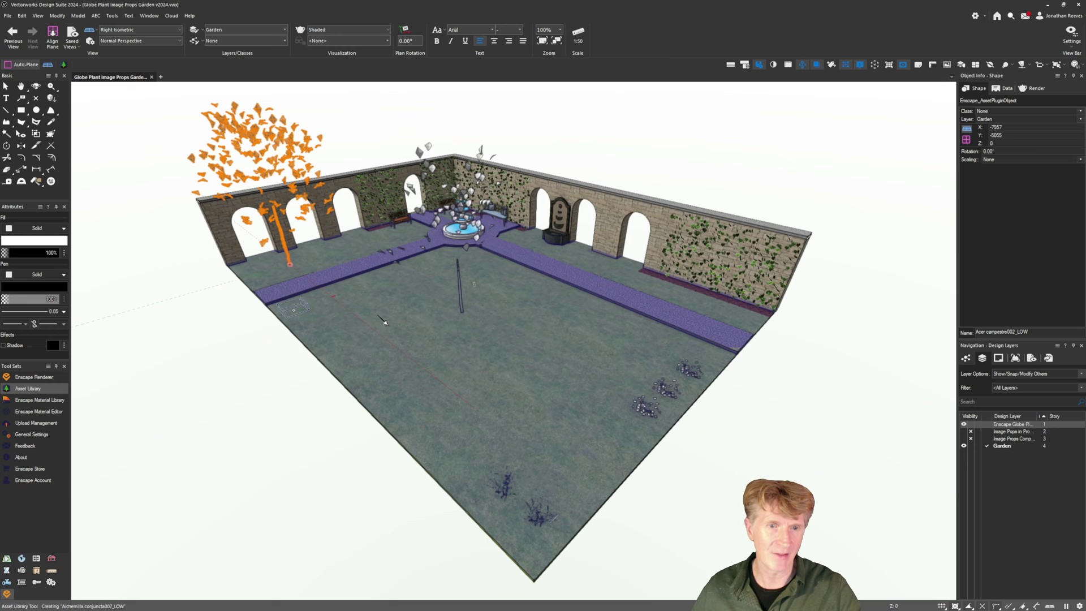
left_click(294, 309)
left_click(317, 300)
left_click(343, 289)
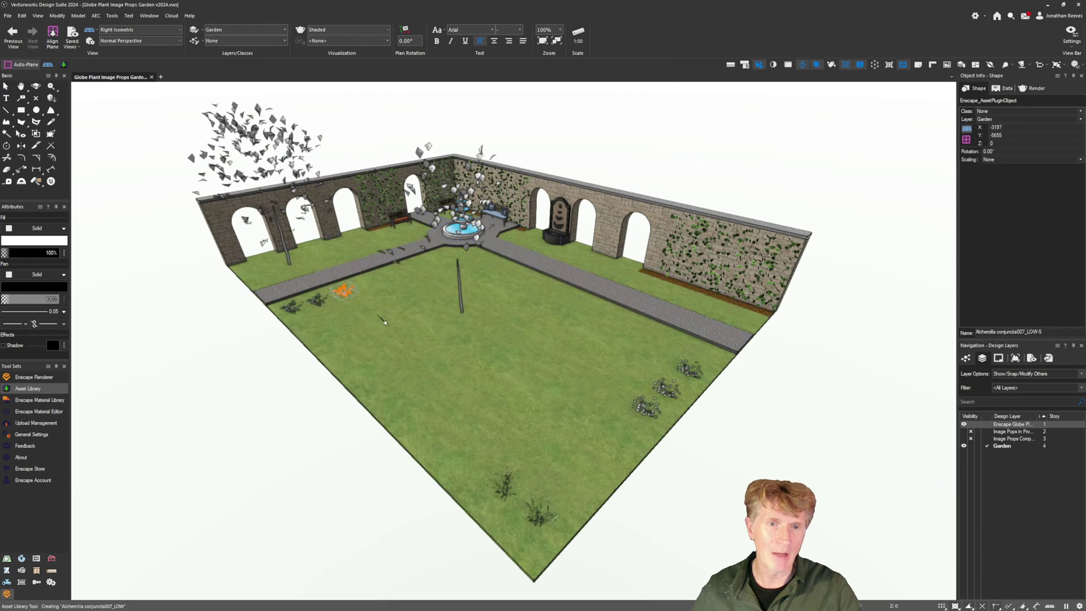
left_click(367, 282)
left_click(389, 278)
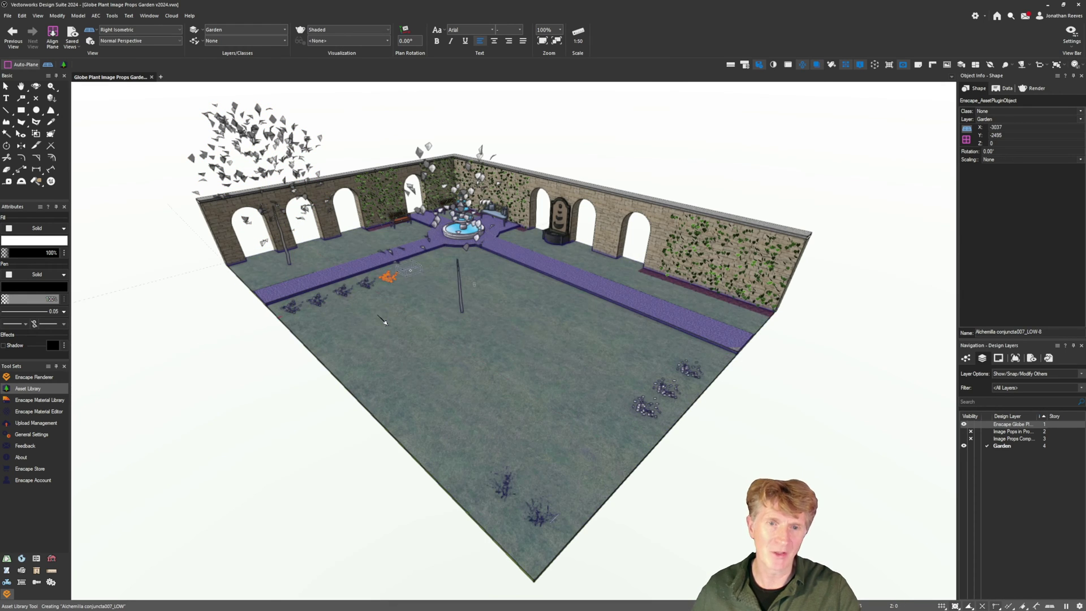
left_click(410, 267)
left_click(435, 260)
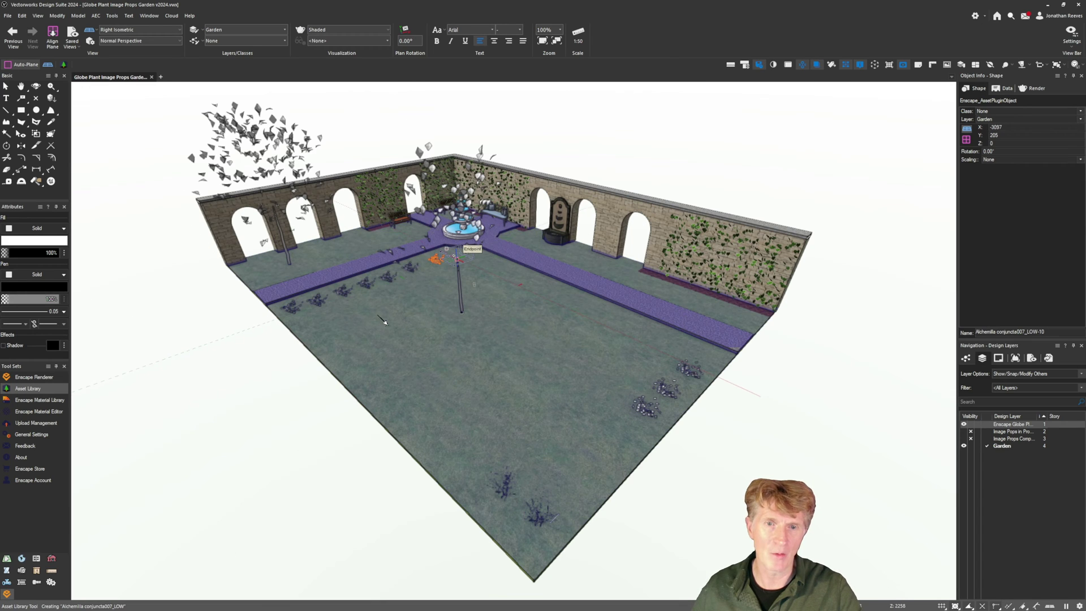
Place ten more Alchemilla conjuncta007_LOW plants along the lawn edge beside the path facing the wall fountain
left_click(479, 260)
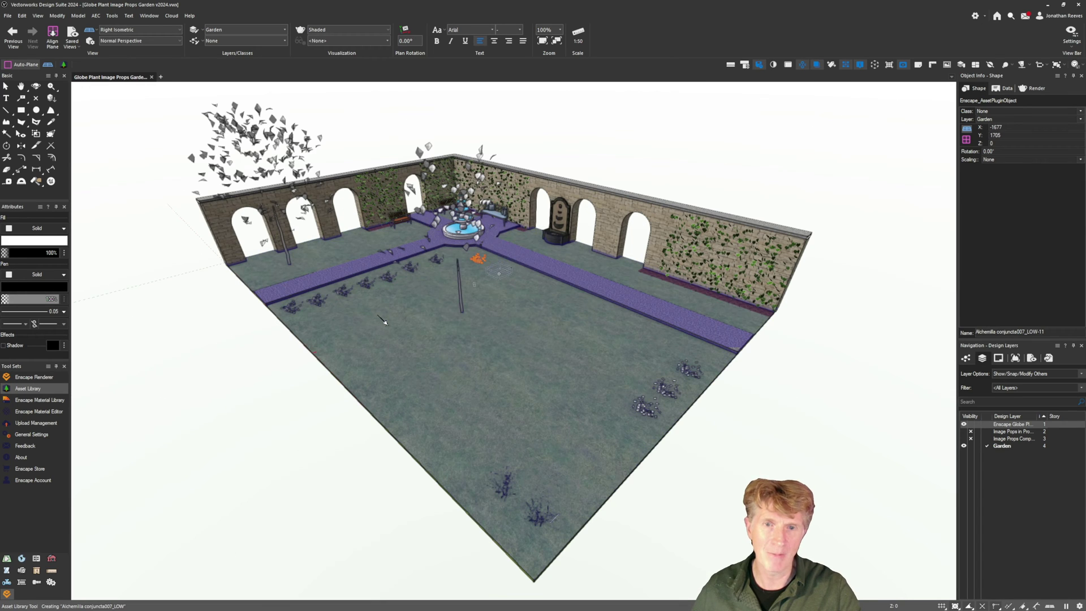
left_click(504, 267)
left_click(521, 278)
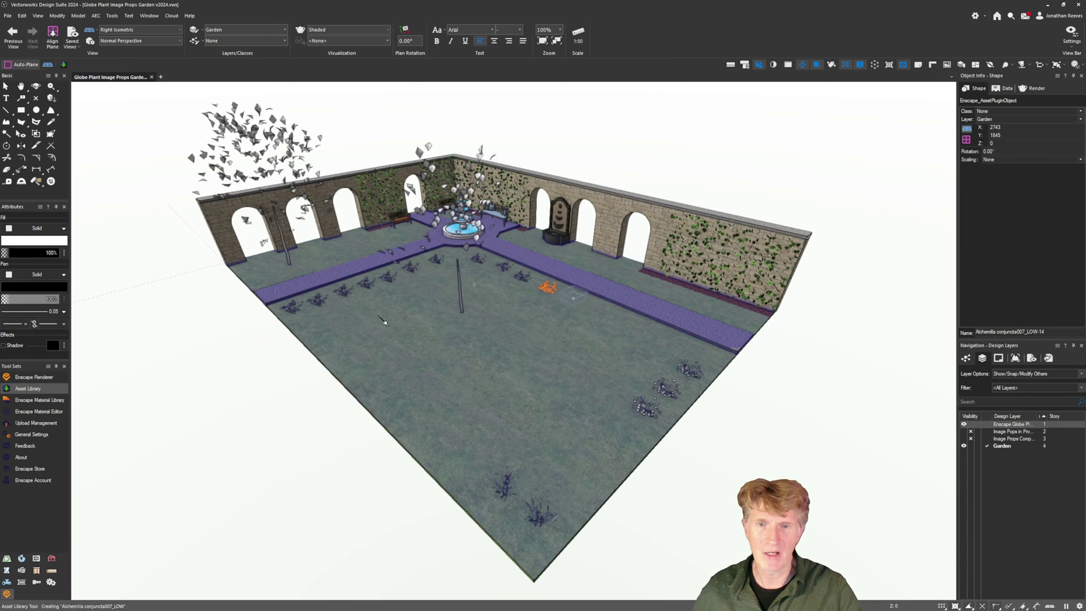
left_click(548, 288)
left_click(568, 295)
left_click(590, 304)
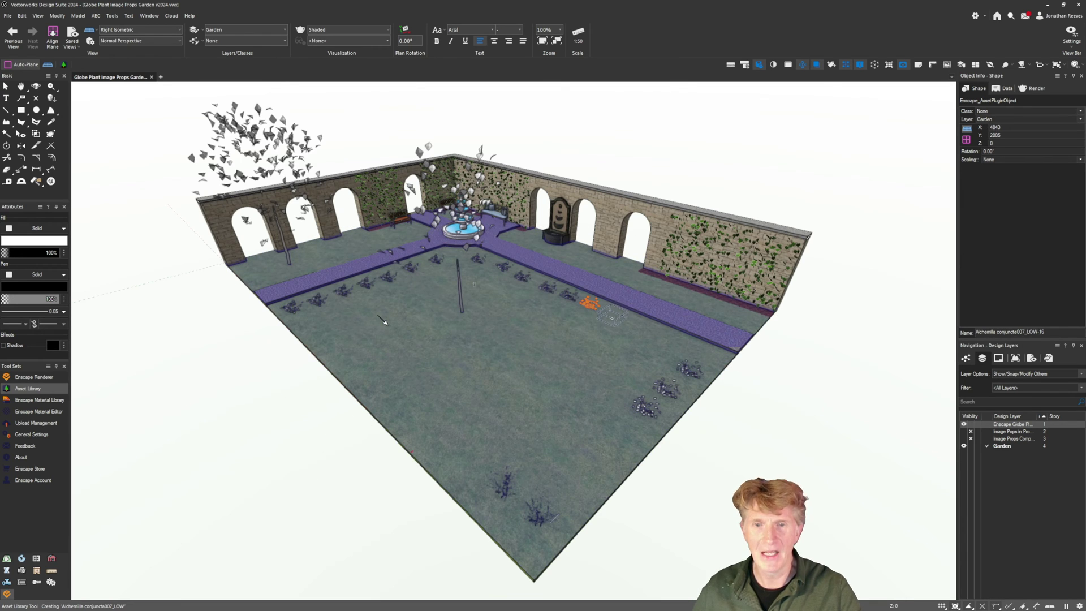
left_click(612, 317)
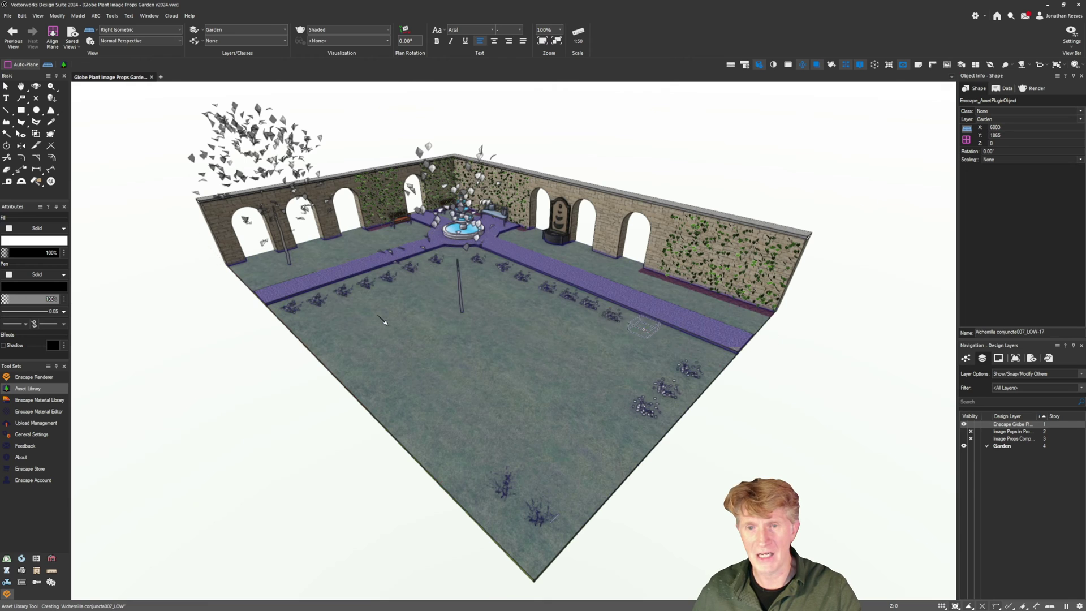
left_click(644, 327)
left_click(670, 338)
left_click(695, 348)
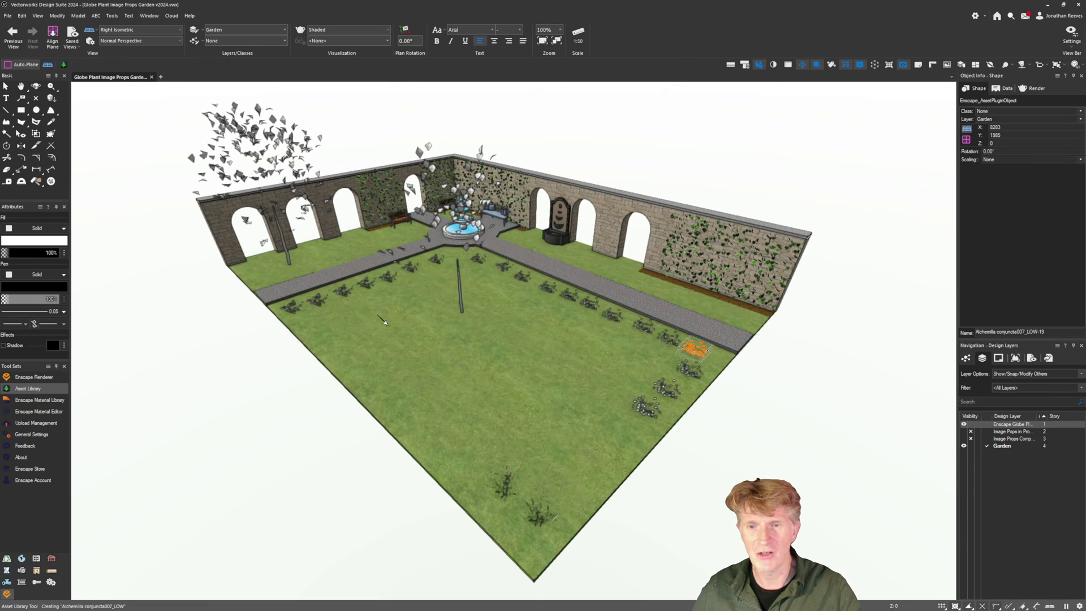
left_click(695, 348)
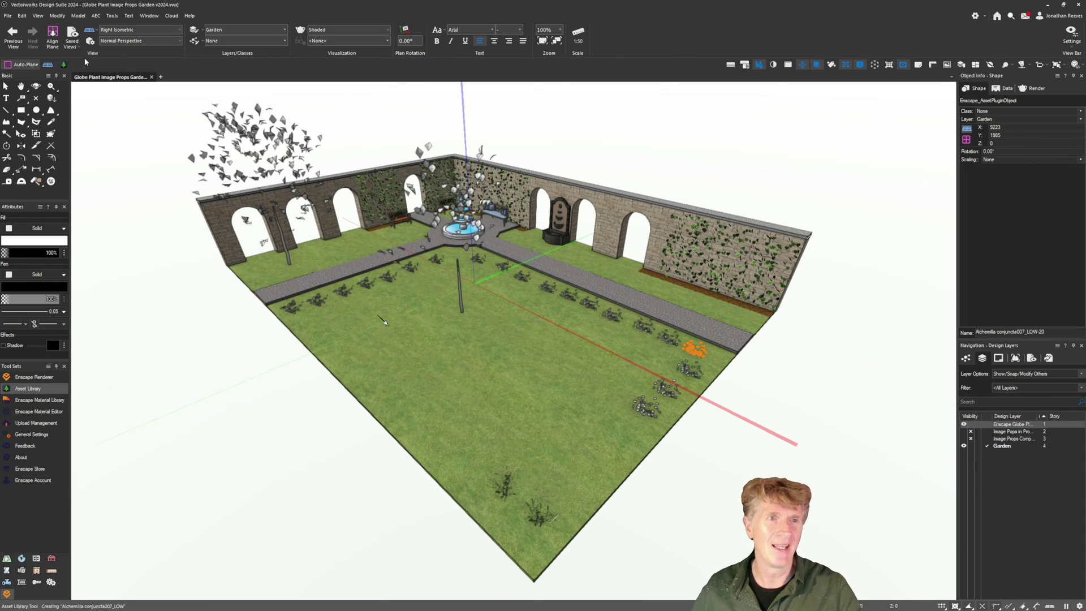
Place four Geranium Rozanne007_LOW plants in a row along the open lawn edge, leading toward the two existing shrubs at the near corner
left_click(63, 64)
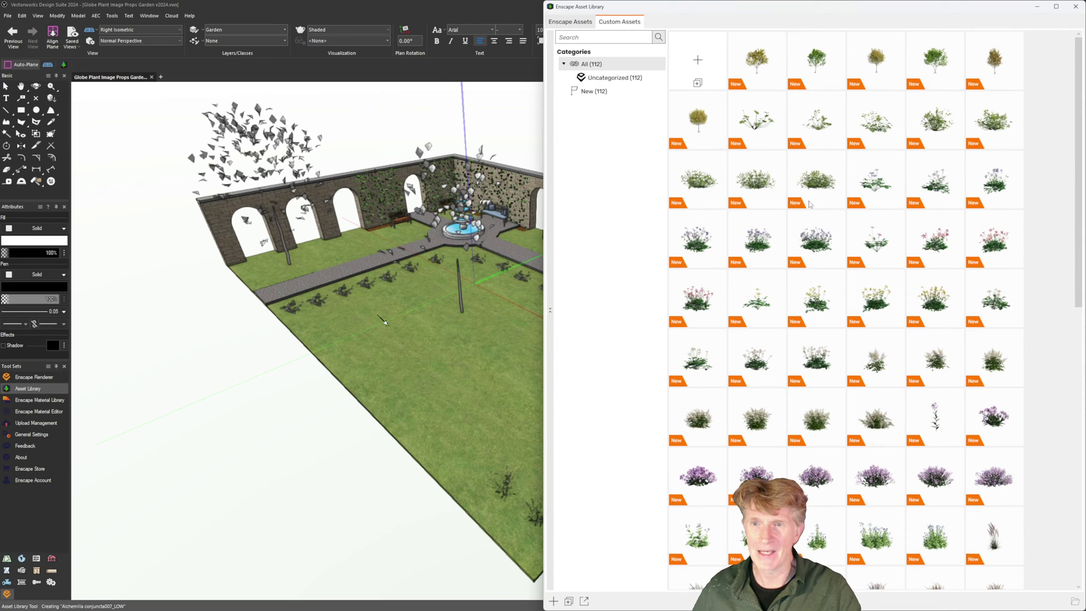
scroll(881, 374, "down", 5)
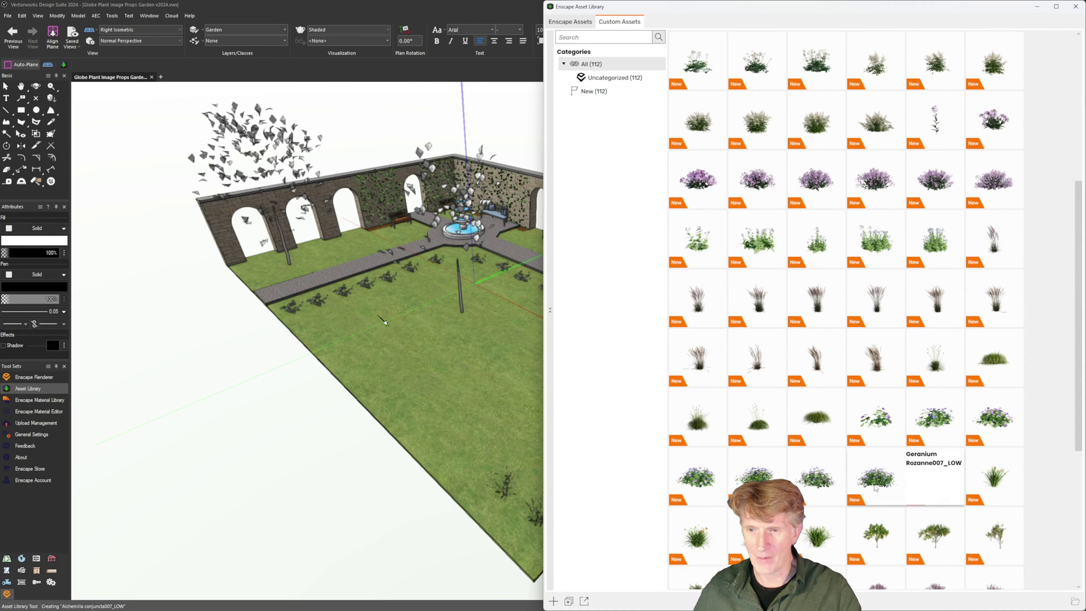
left_click(877, 438)
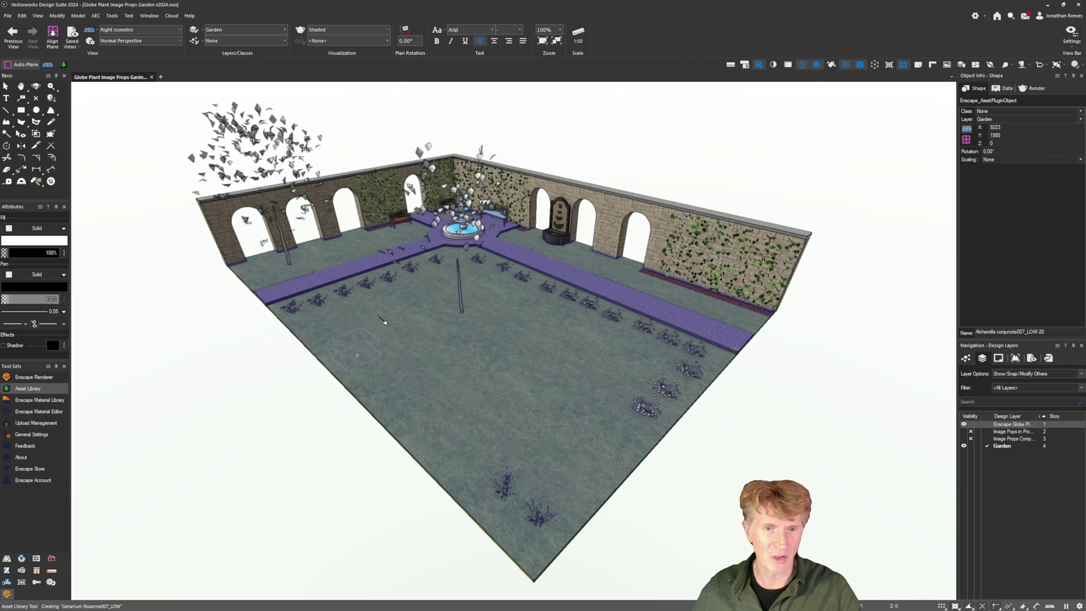
left_click(357, 352)
left_click(383, 382)
left_click(417, 416)
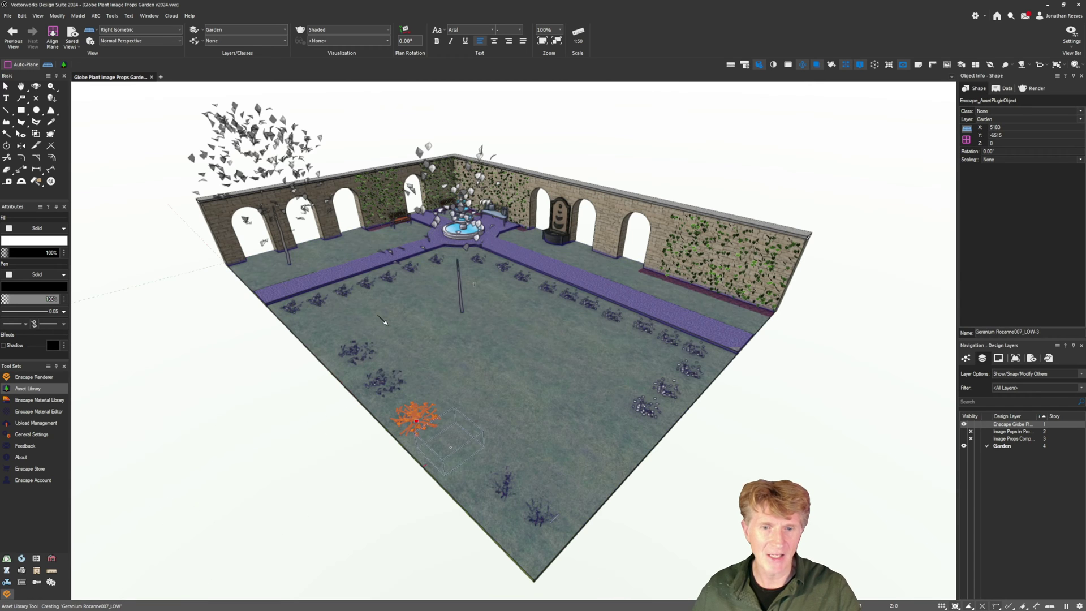
left_click(451, 447)
Place two Hemerocallis everydaylily Cream005_LOW plants along the open lawn edge, continuing from the end of the Alchemilla row
left_click(64, 65)
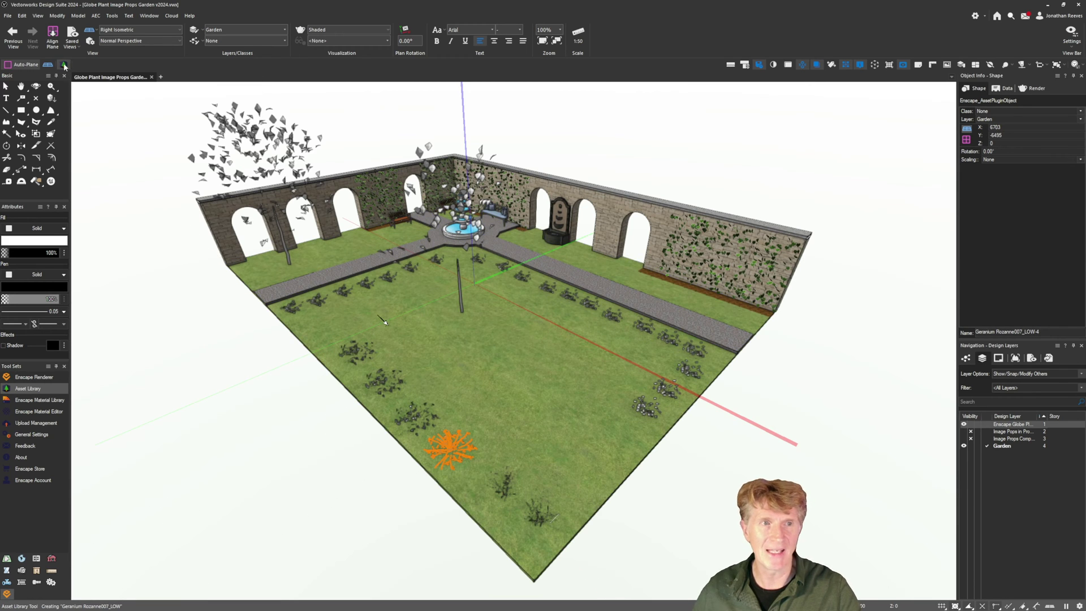
scroll(1058, 474, "up", 1)
scroll(809, 395, "down", 2)
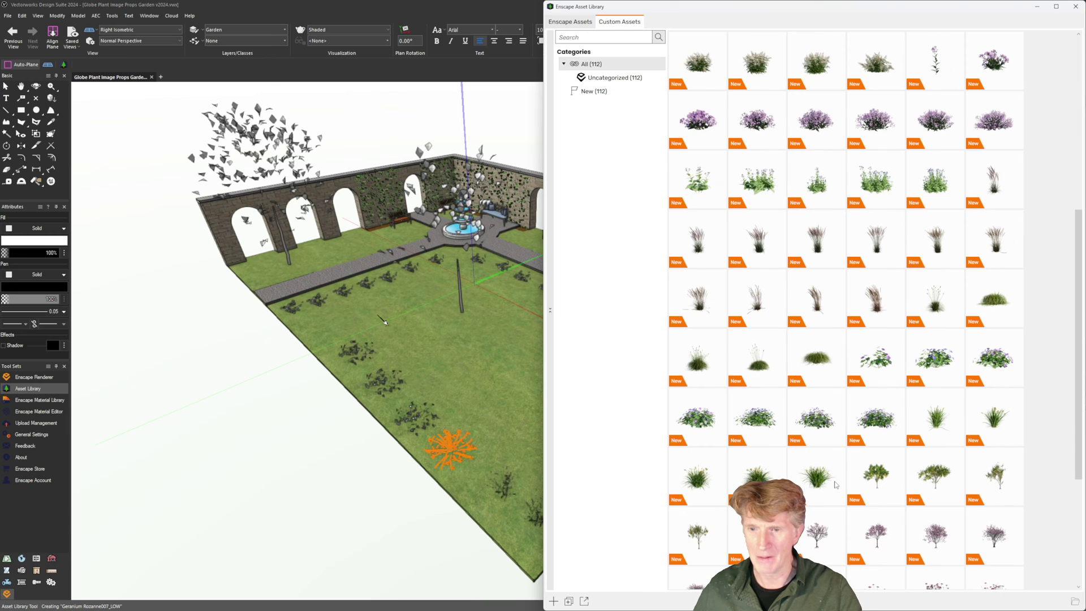
left_click(823, 483)
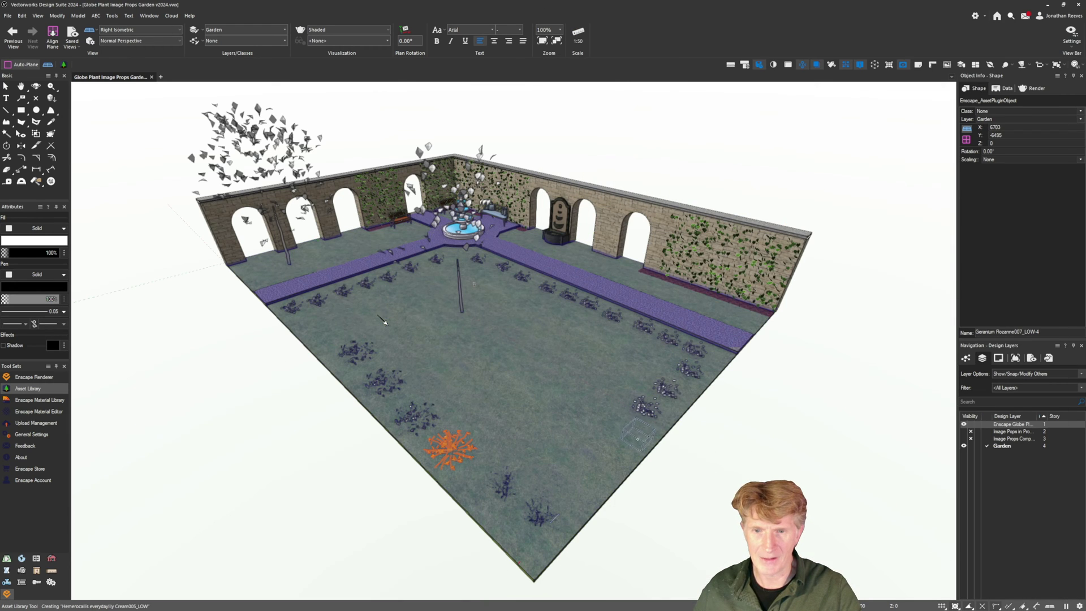
left_click(636, 431)
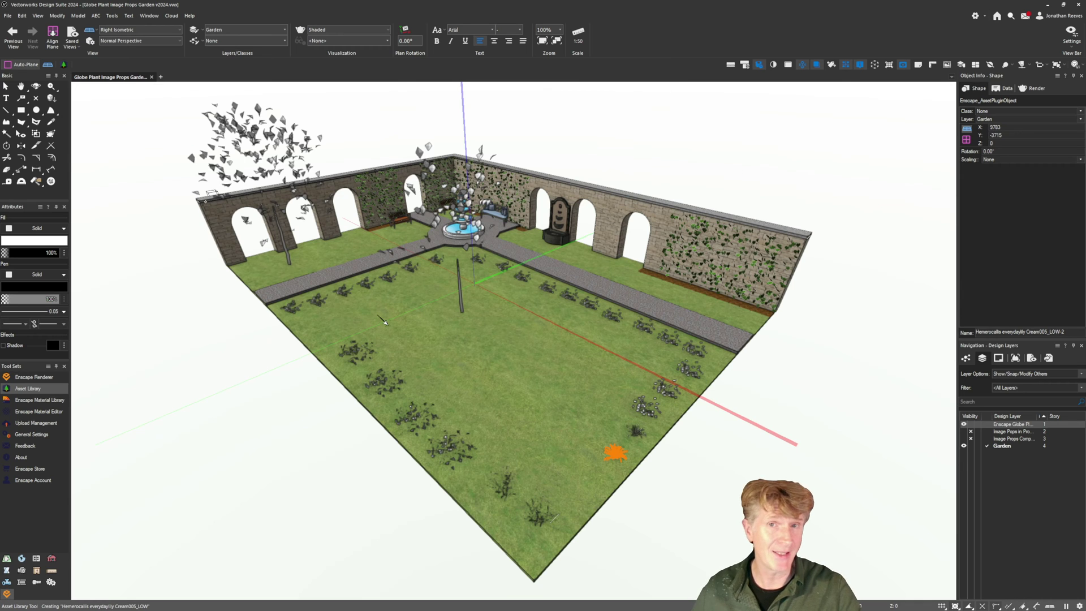
Start the Enscape renderer for the garden model and maximize its render window, closing the asset library
left_click(14, 386)
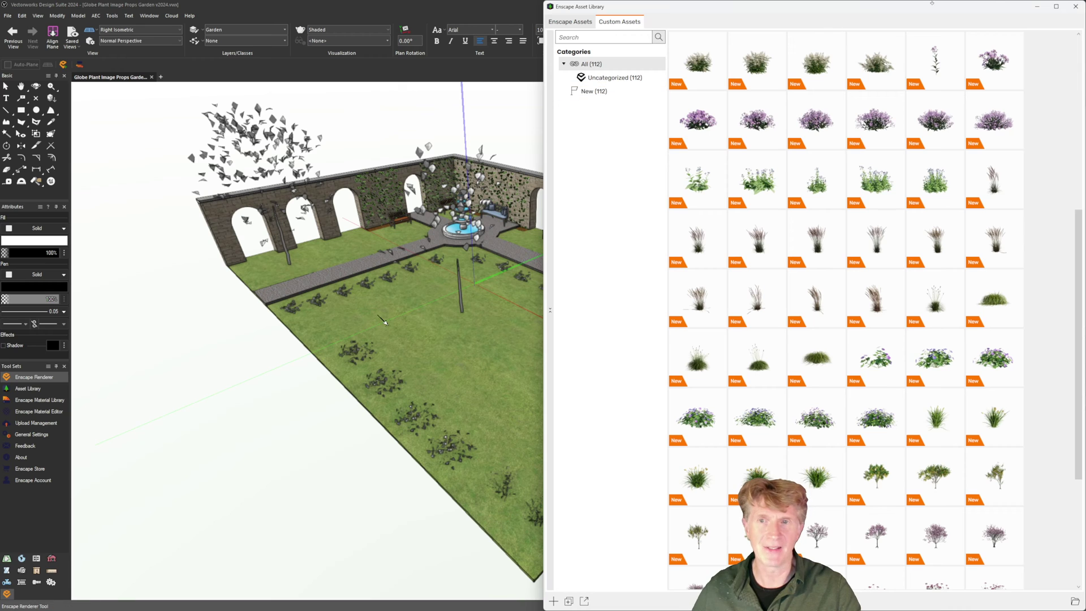
left_click(1075, 6)
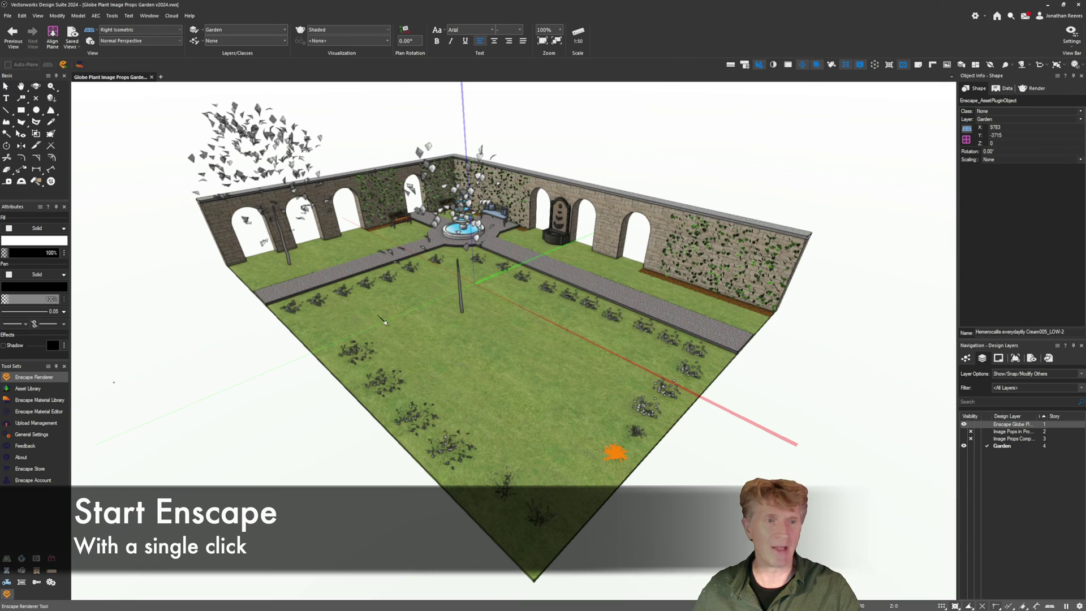
left_click(64, 64)
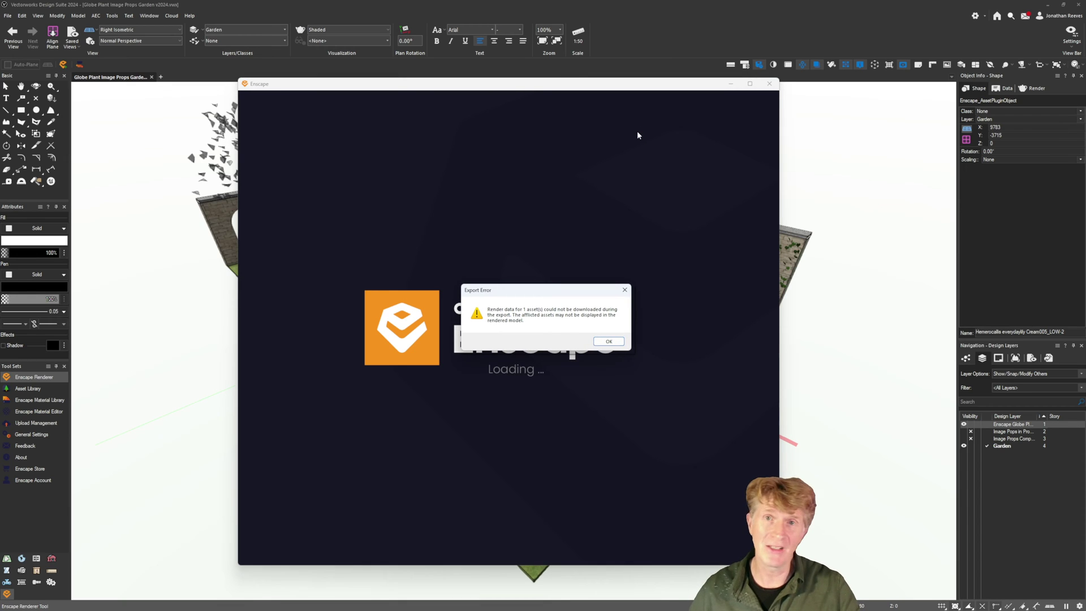
left_click(608, 341)
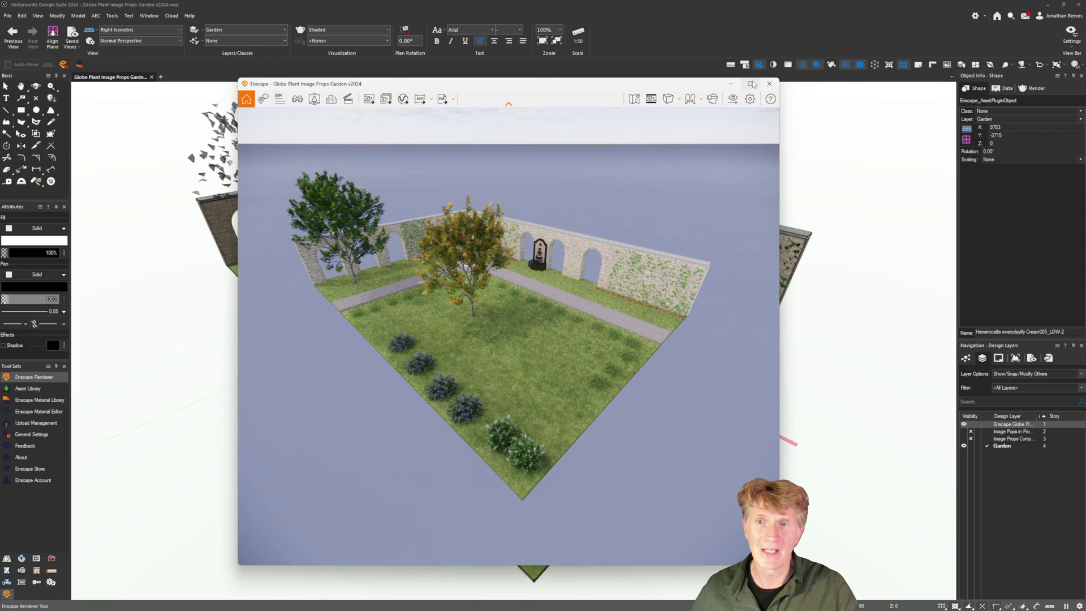
left_click(752, 83)
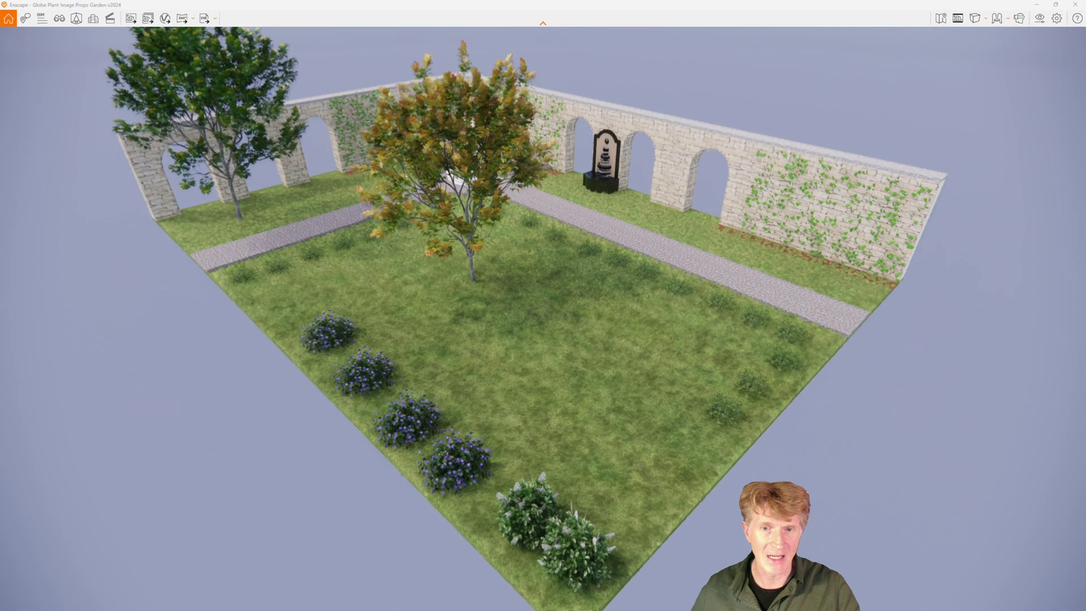
Set the time of day in the Enscape render to 14:41
right_click_drag(520, 522, 521, 362)
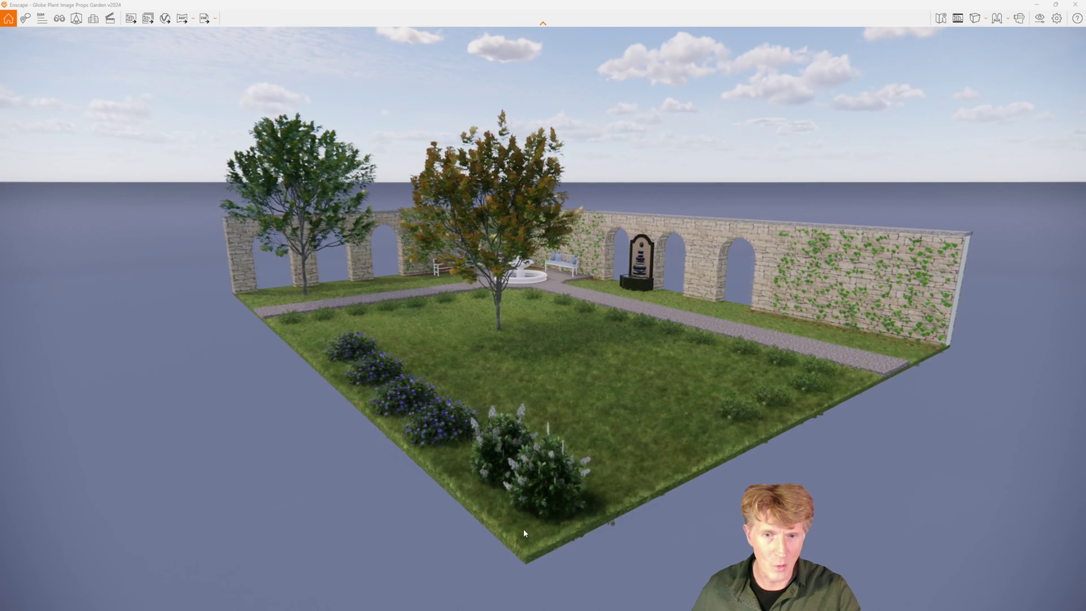
scroll(551, 445, "up", 3)
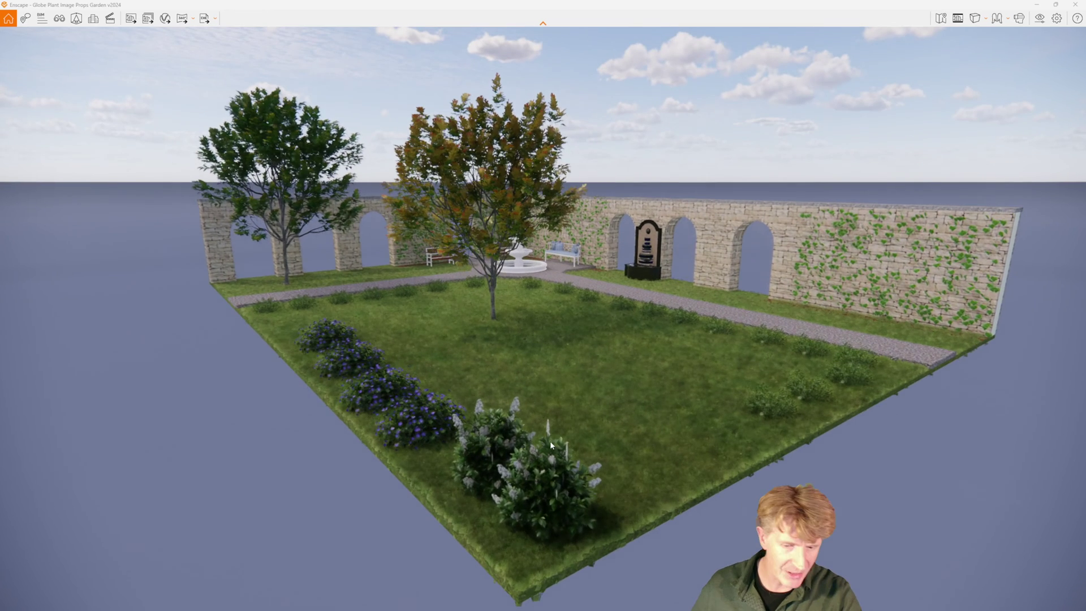
right_click_drag(551, 442, 557, 429, "shift")
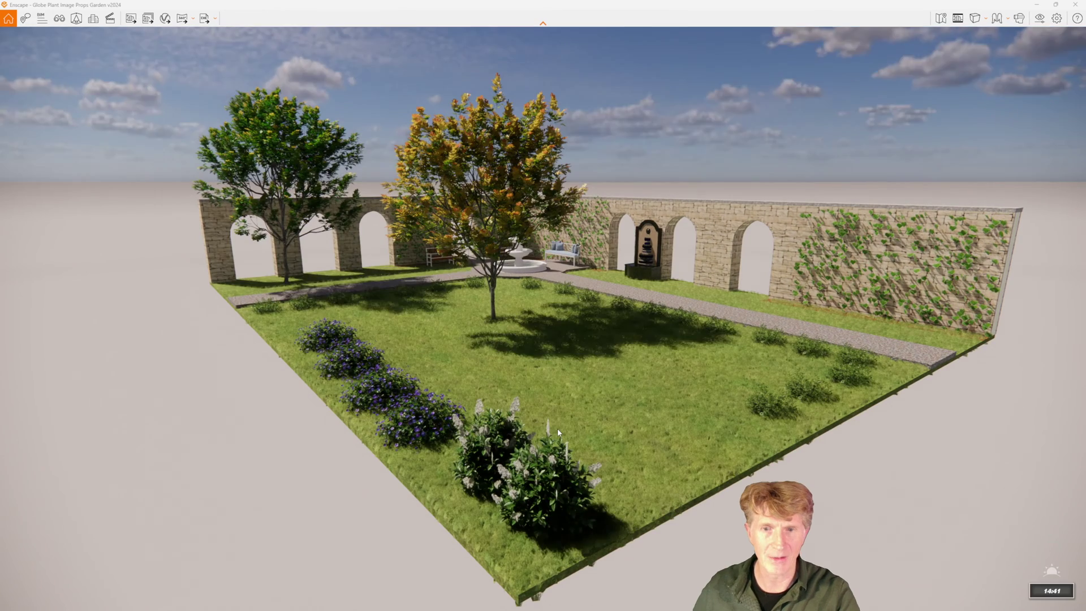
Examine the rendered trees, geraniums and lawn-edge planting from several angles around the garden
right_click_drag(541, 468, 535, 450)
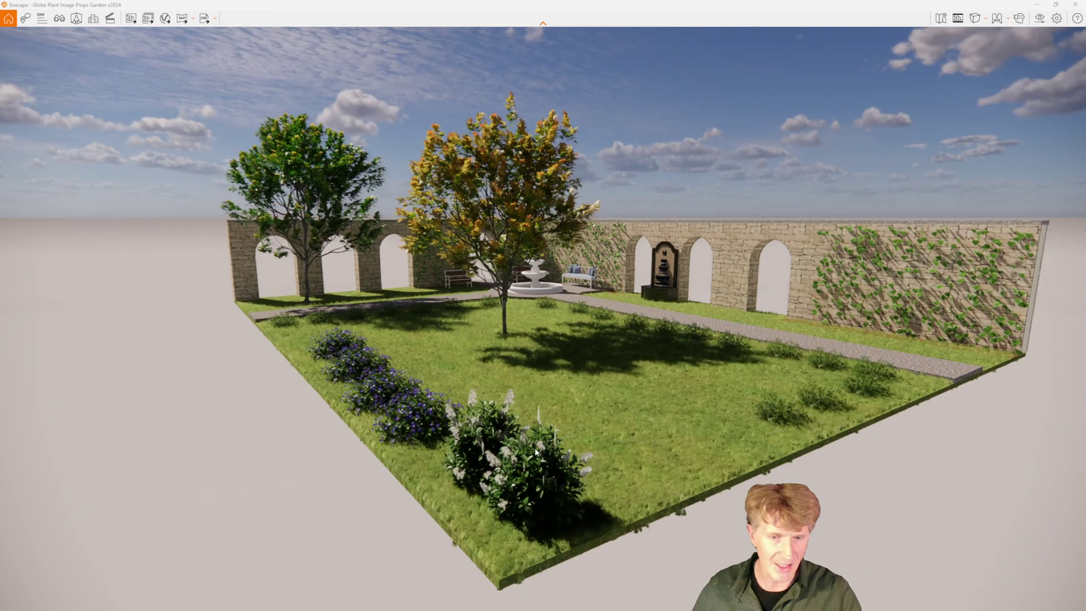
key("w")
key("d")
left_click_drag(536, 453, 489, 425)
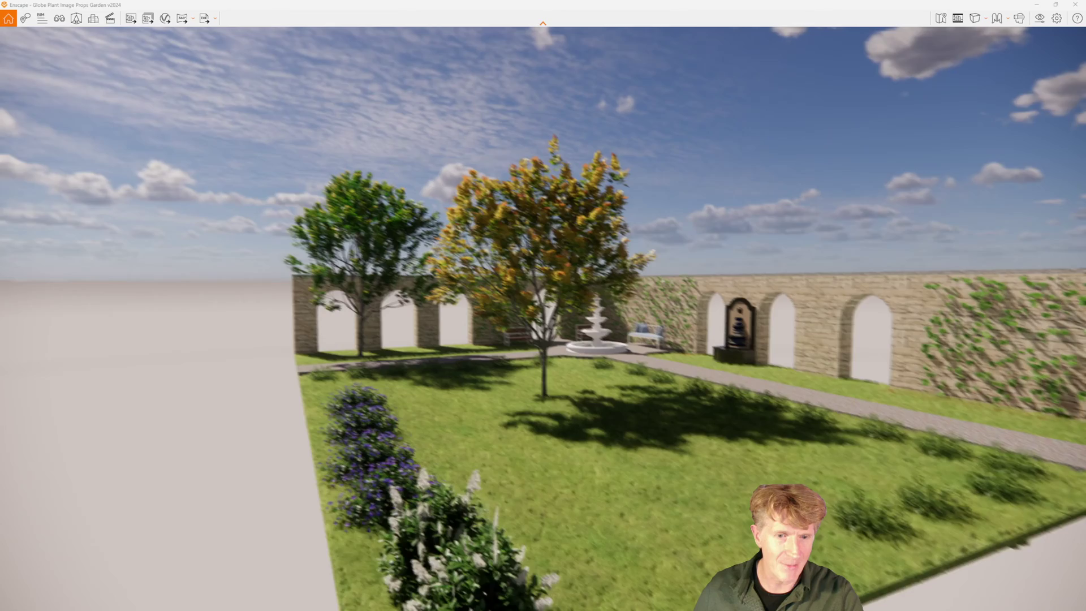
left_click_drag(592, 508, 558, 483)
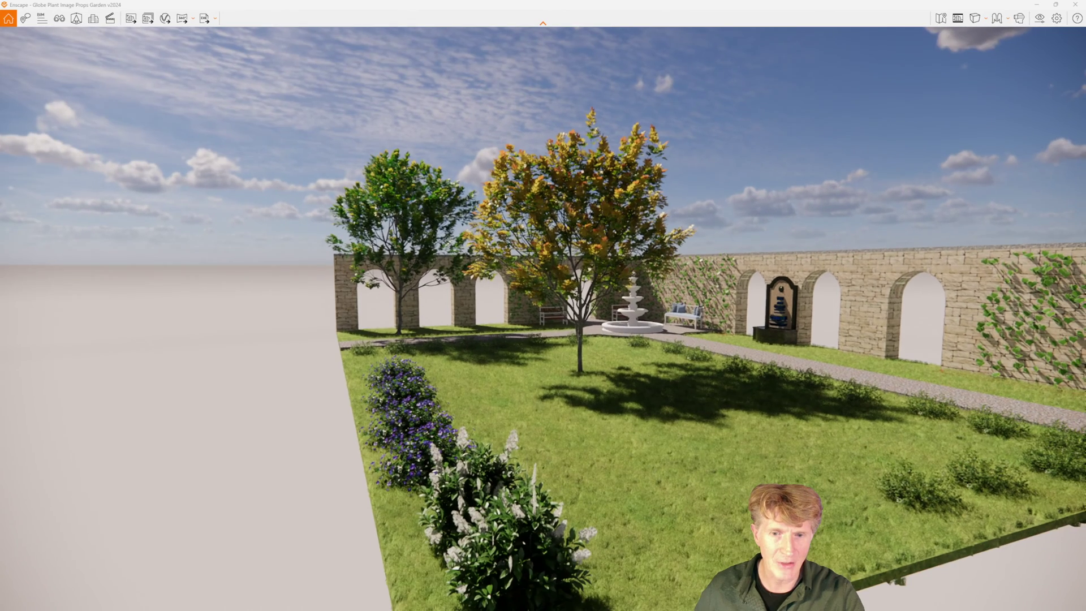
right_click_drag(558, 483, 570, 458)
left_click_drag(546, 527, 770, 528)
right_click_drag(543, 340, 742, 430)
left_click_drag(565, 521, 559, 485)
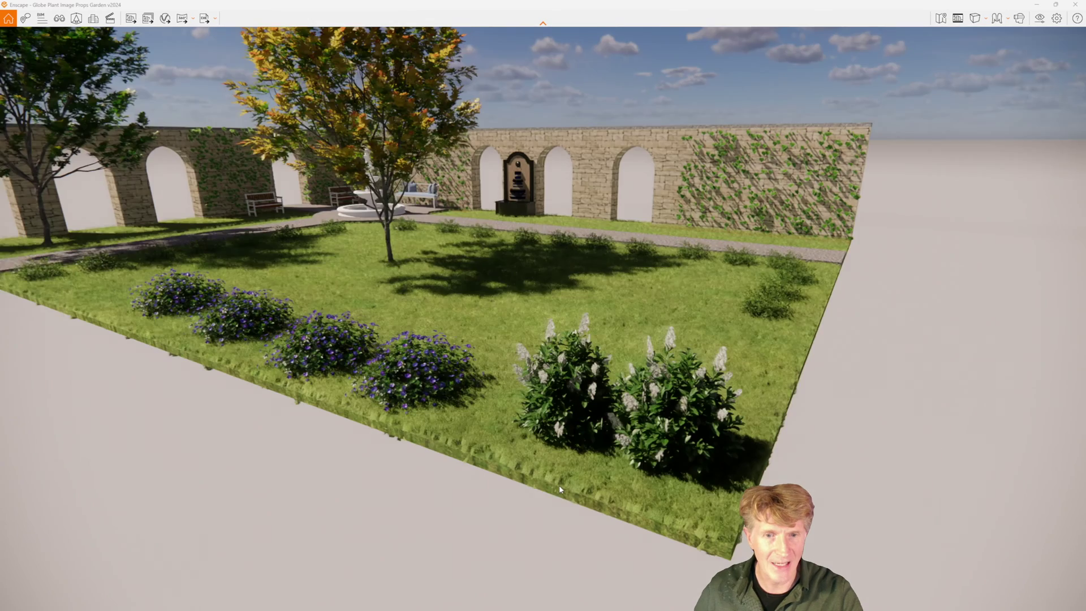
scroll(420, 386, "down", 5)
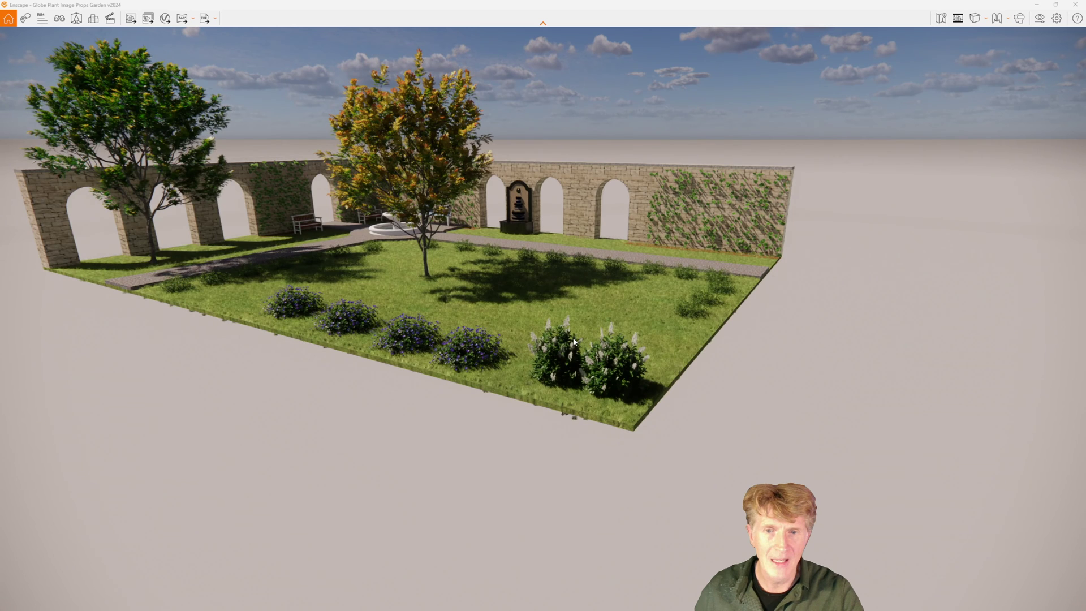
Restore the Enscape render window and arrange it side by side with Vectorworks
left_click(1056, 4)
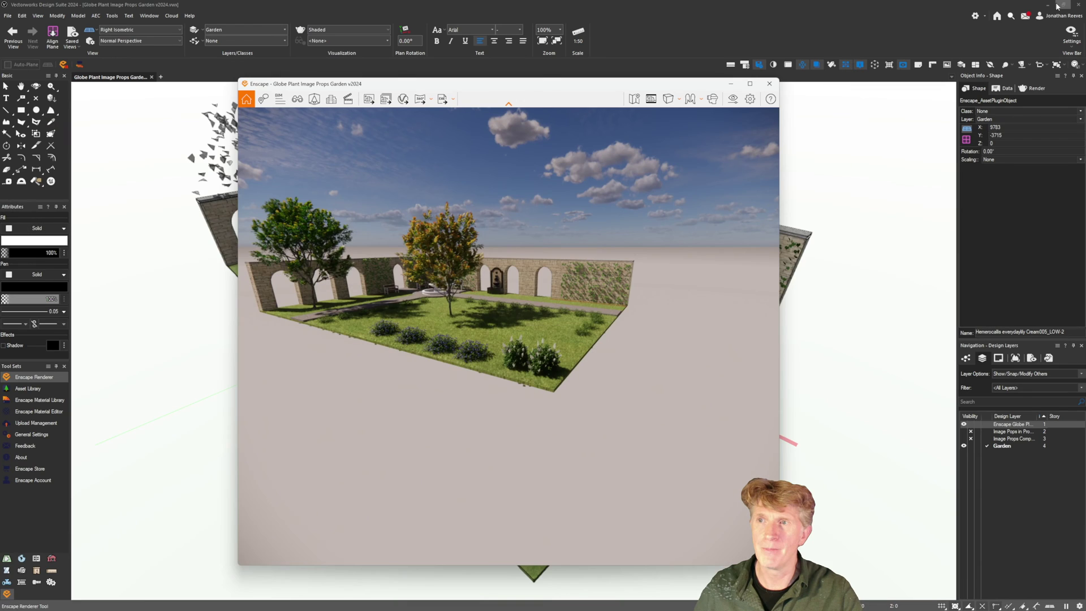
left_click_drag(564, 85, 1084, 172)
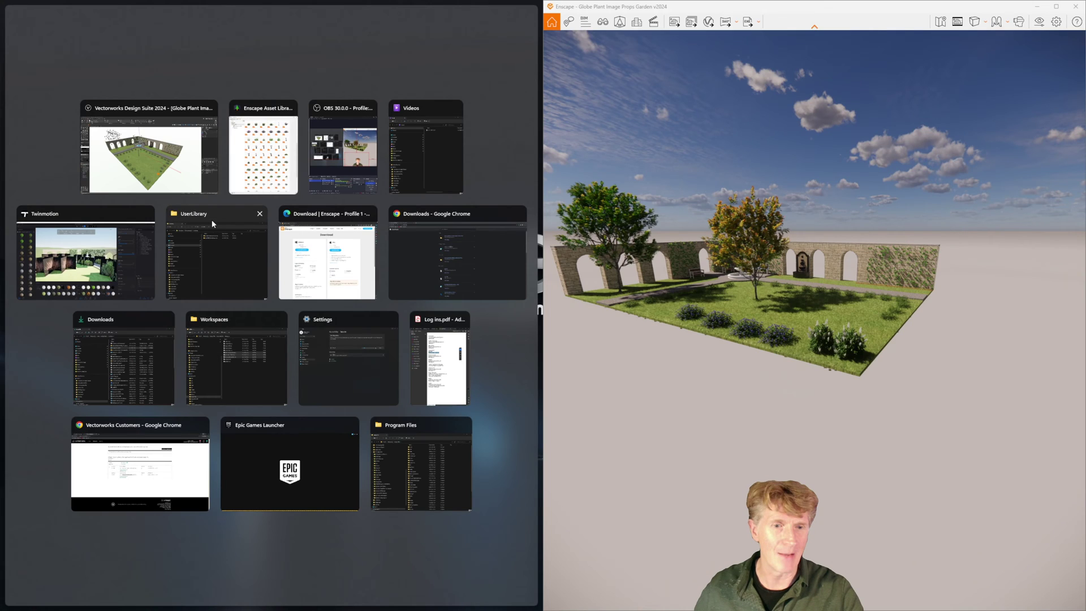
left_click(150, 148)
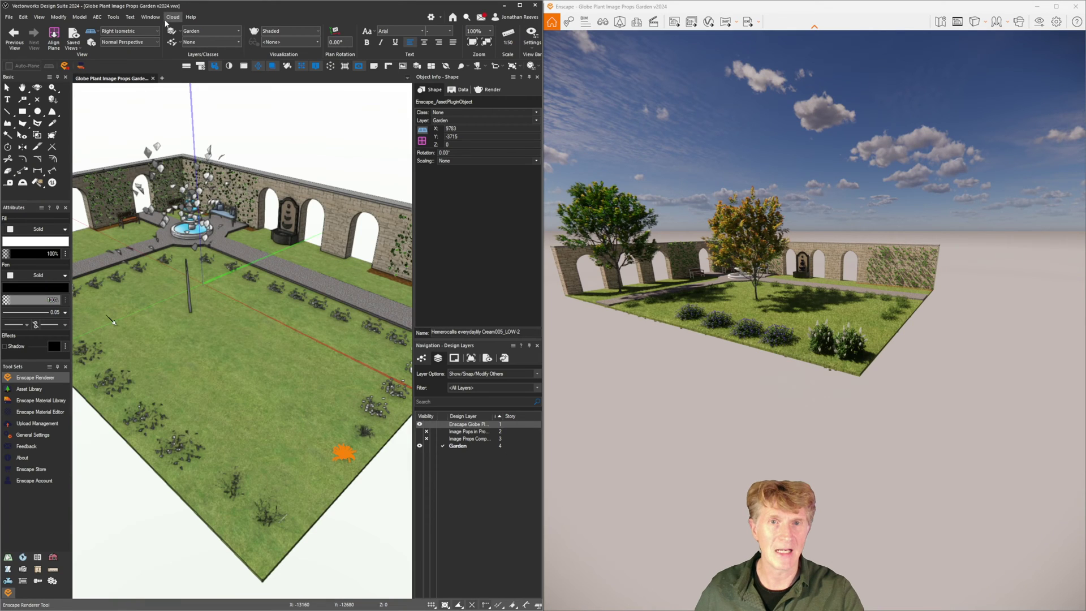
left_click(150, 17)
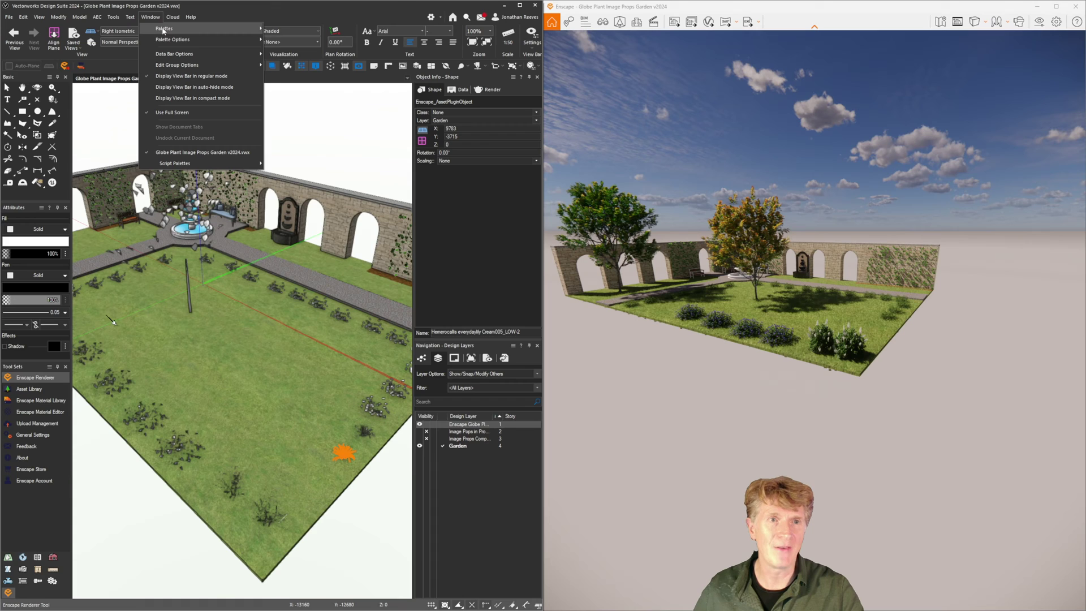
mouse_move(173, 42)
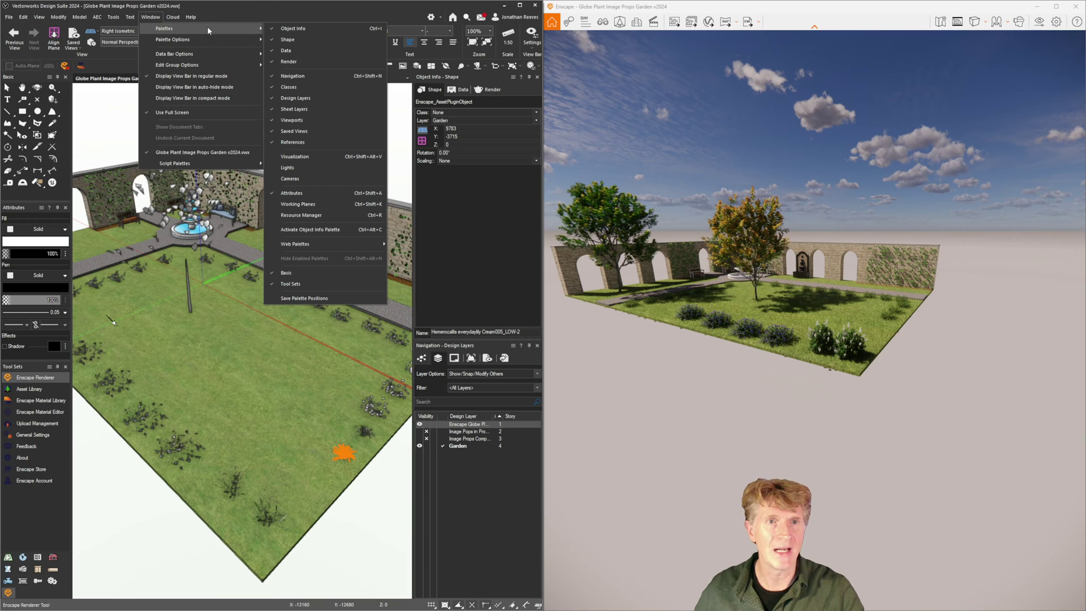
mouse_move(210, 37)
left_click(286, 52)
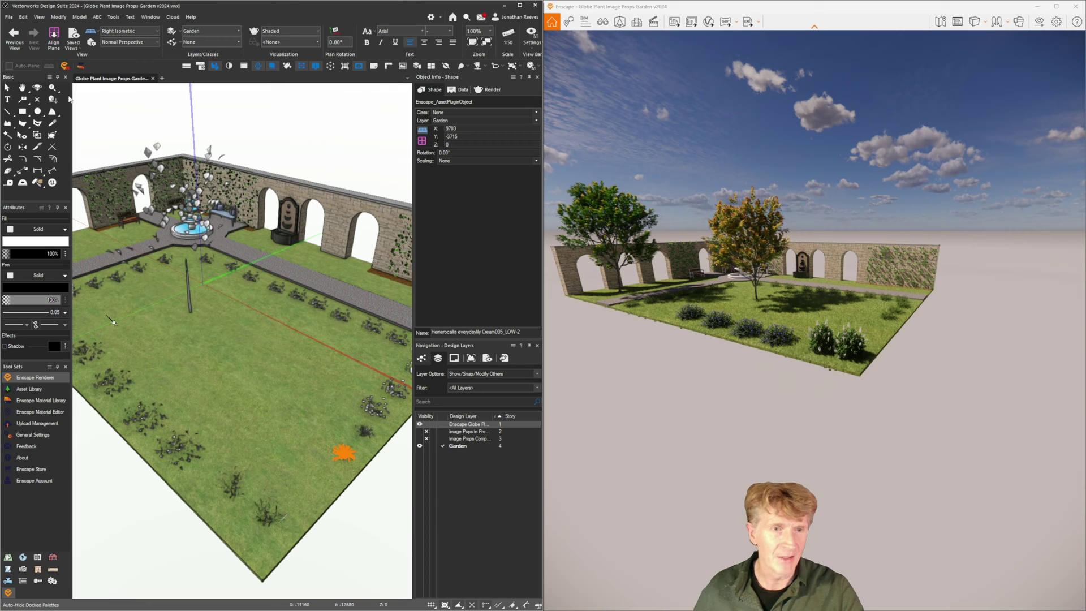
Place three Skimmia japonica Rubella005_LOW plants in a row on the lawn in front of the Alchemilla beside the fountain-side path
left_click(36, 391)
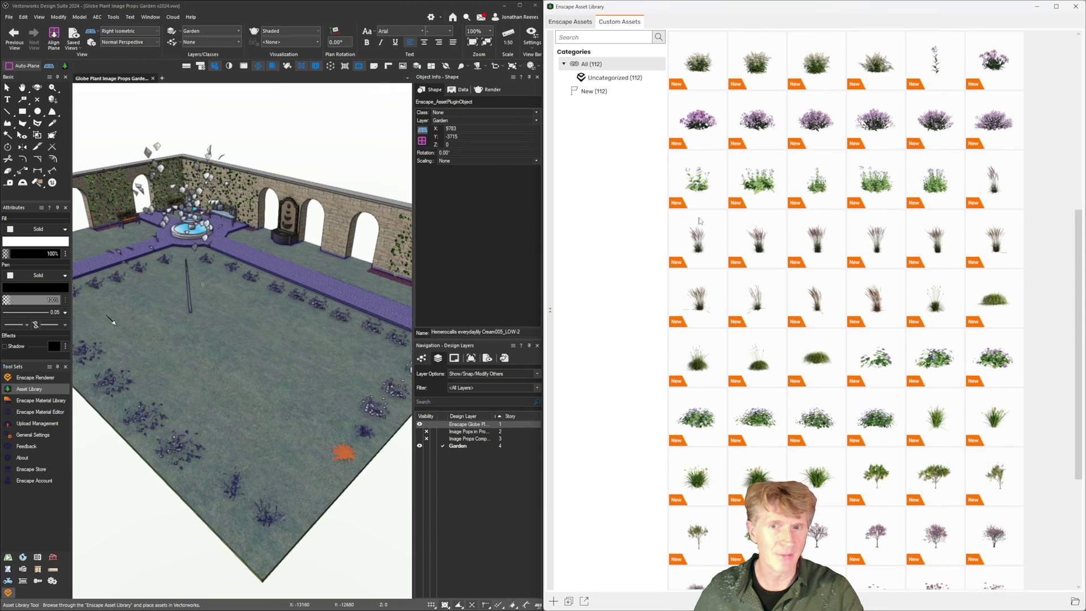
scroll(790, 365, "down", 3)
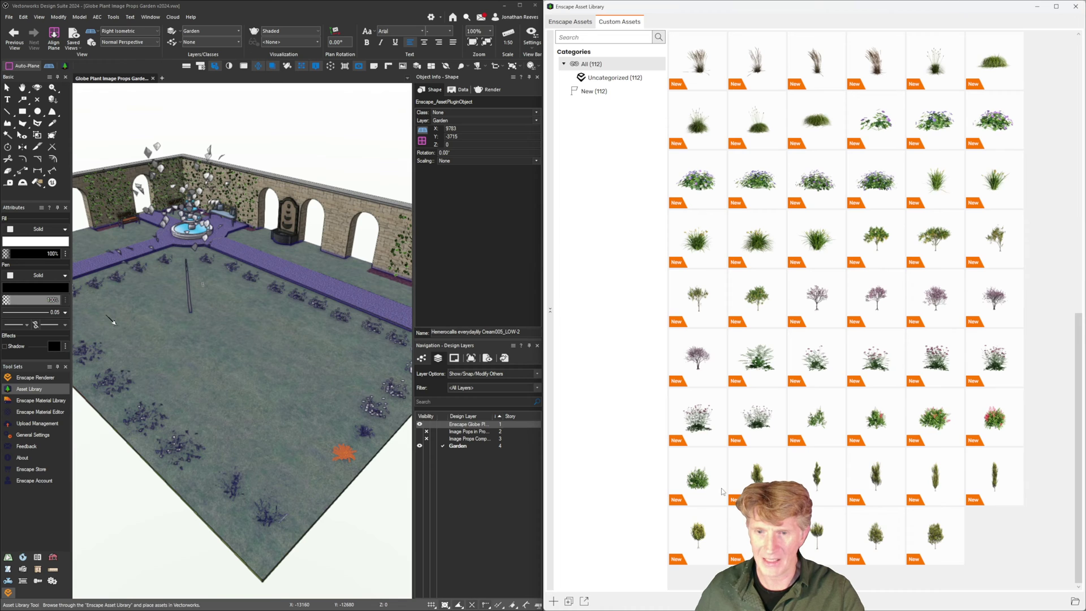
left_click(701, 482)
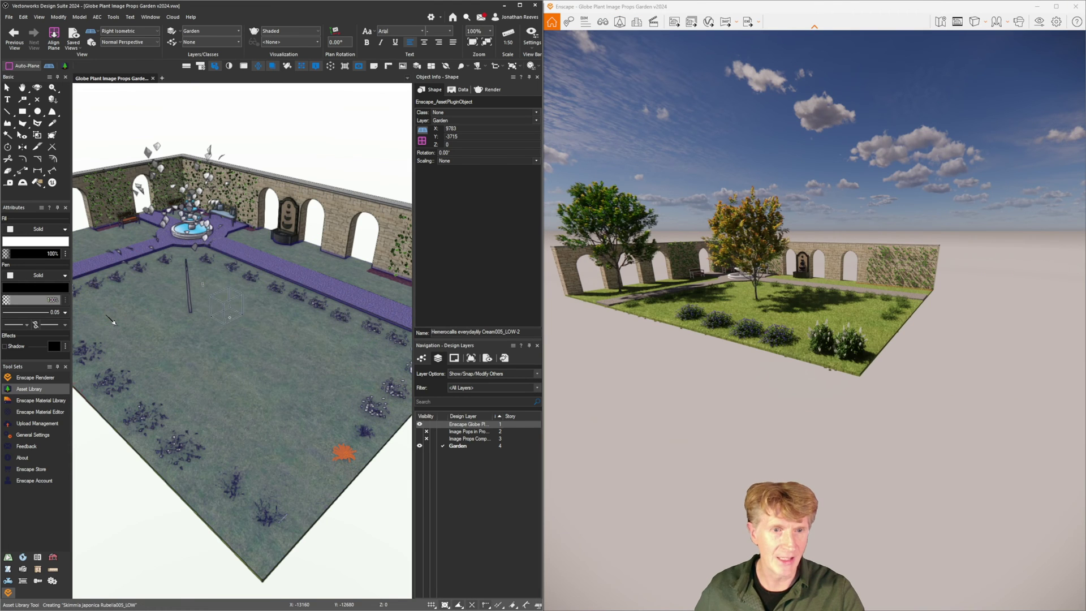
left_click(363, 353)
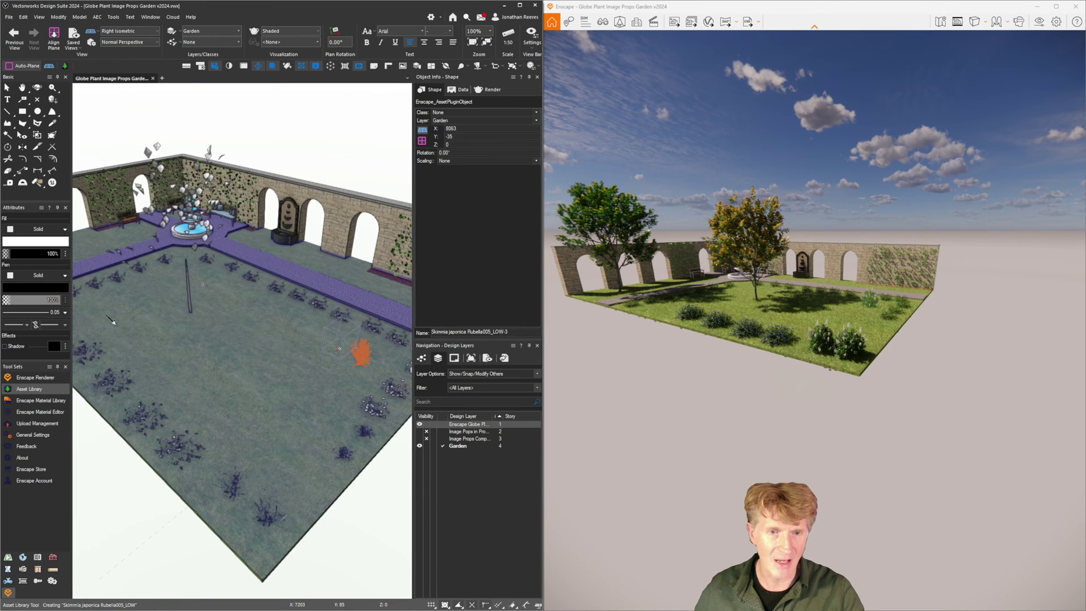
left_click(340, 339)
left_click(319, 338)
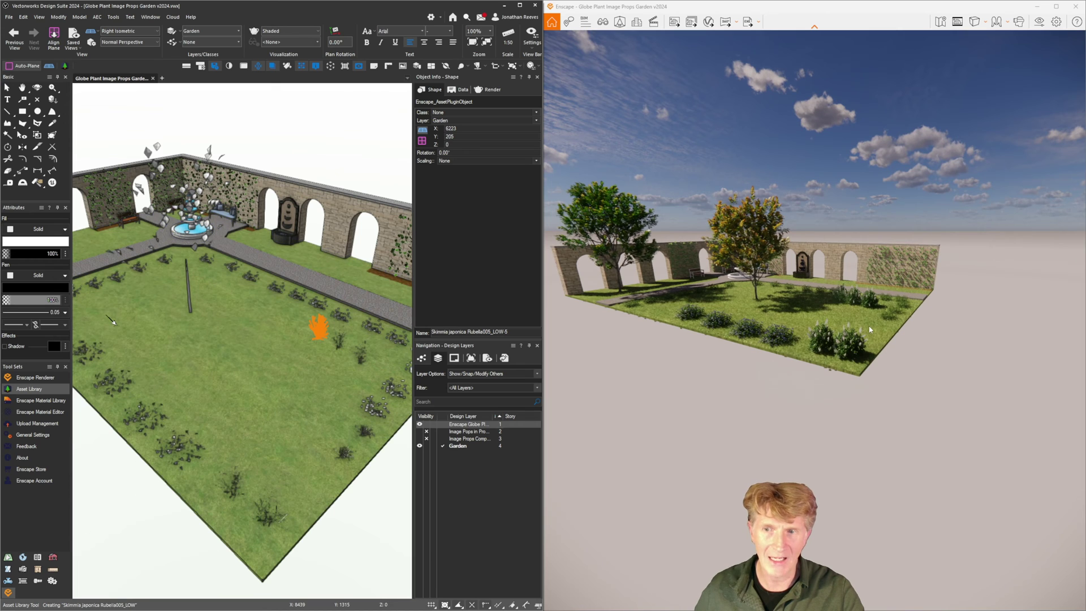
Choose the Ulmus x hollandica Wredei010_LOW custom asset for placement and make the Grass Base class visible
left_click(64, 66)
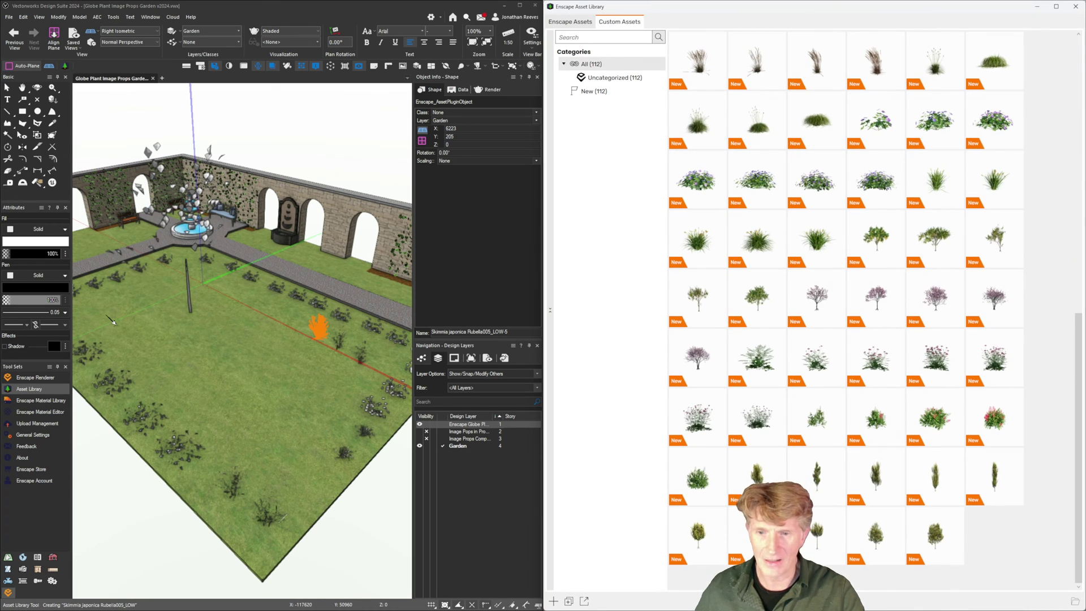
left_click(936, 536)
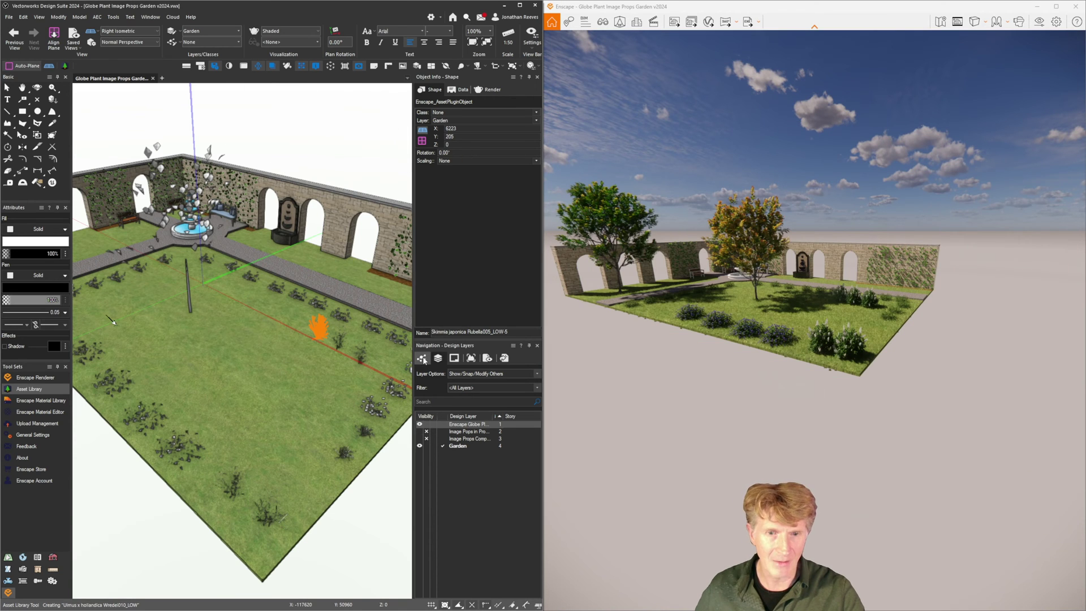
left_click(422, 359)
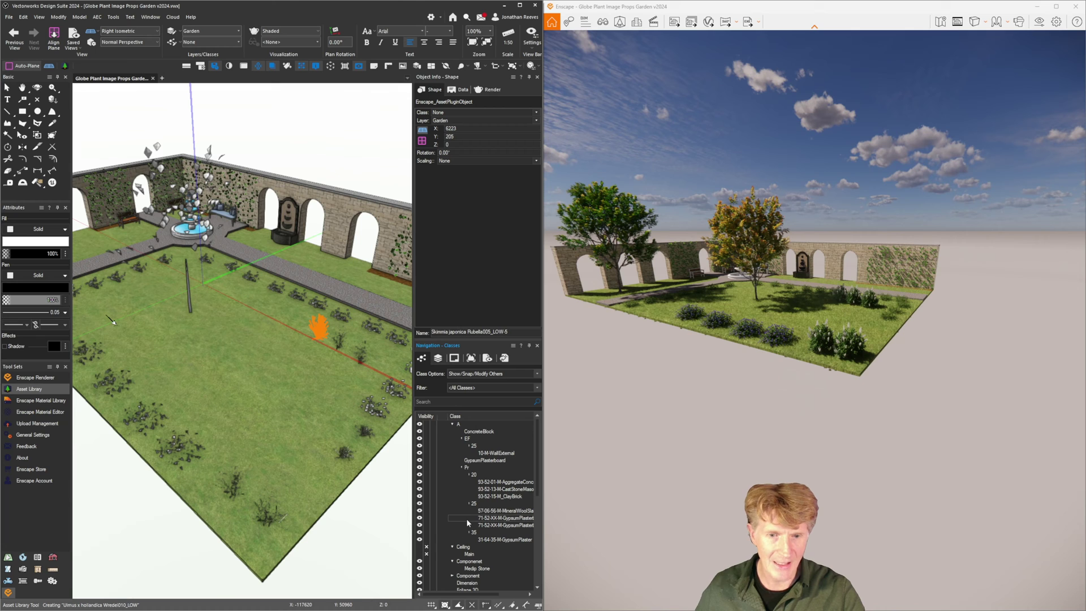
left_click(451, 401)
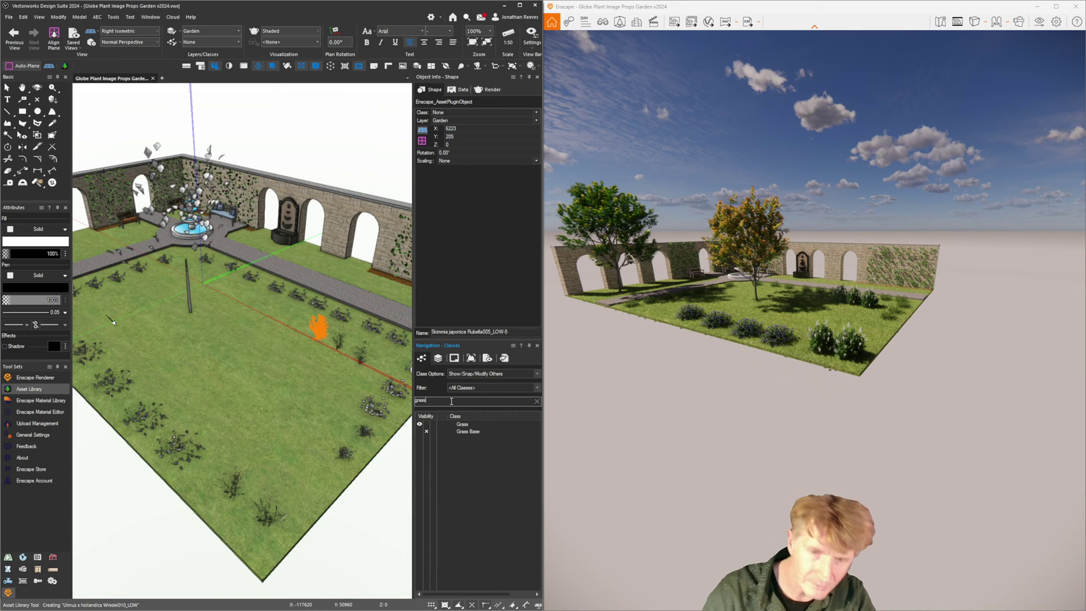
left_click(419, 431)
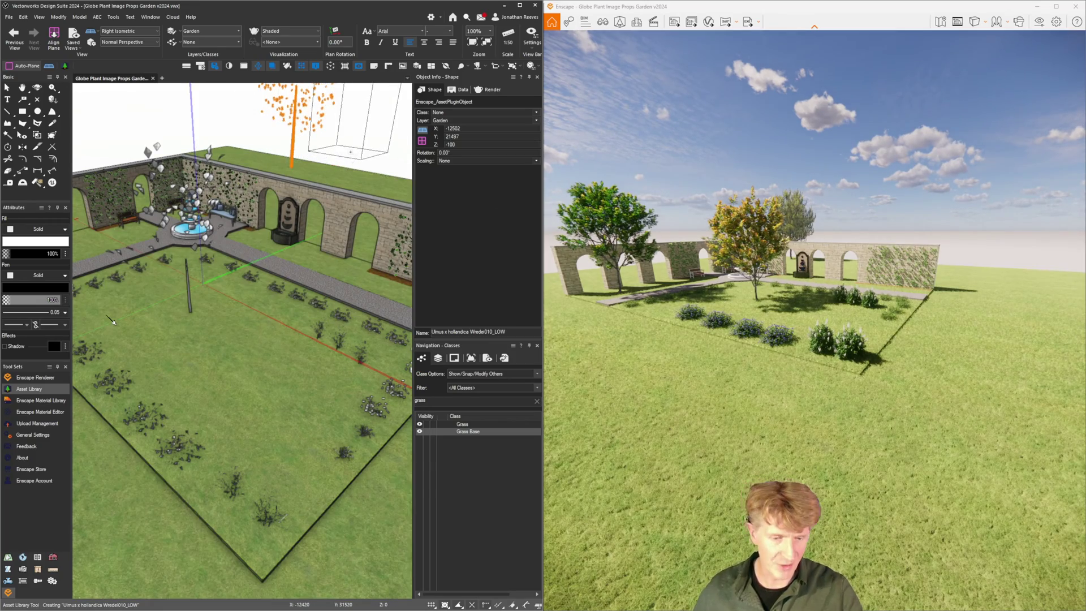
Place one Ulmus x hollandica Wredei010_LOW tree on the grass behind the fountain-side wall, then put away the asset library
key("Escape")
left_click(350, 135)
key("x")
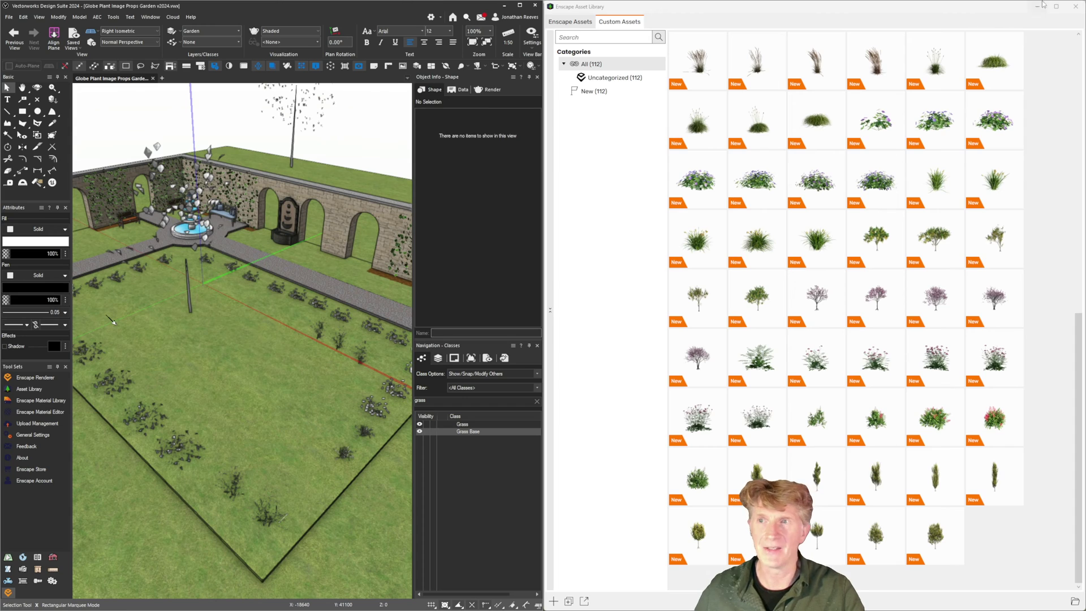
left_click(1038, 7)
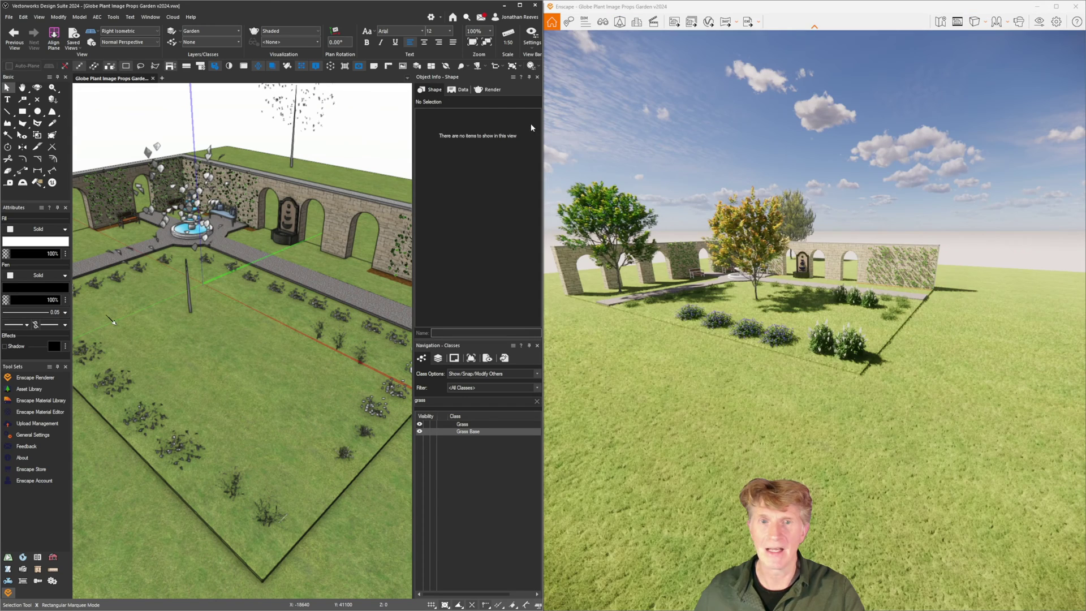
In Top/Plan view, move the Ulmus closer to the rear wall and duplicate it into an evenly spaced row of six trees
left_click(519, 5)
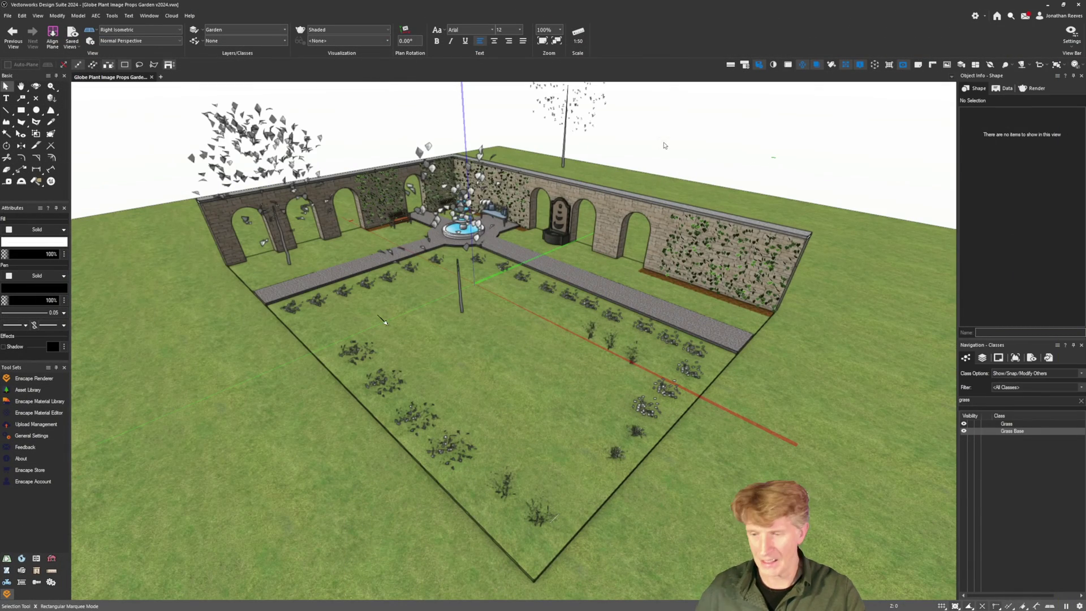
key("F5")
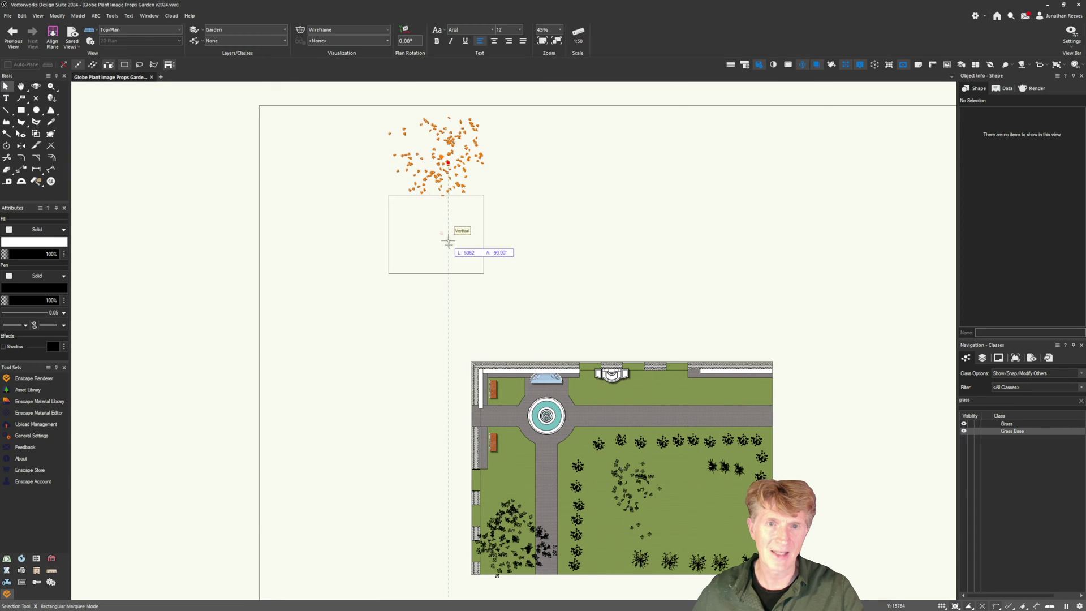
left_click_drag(448, 243, 448, 258)
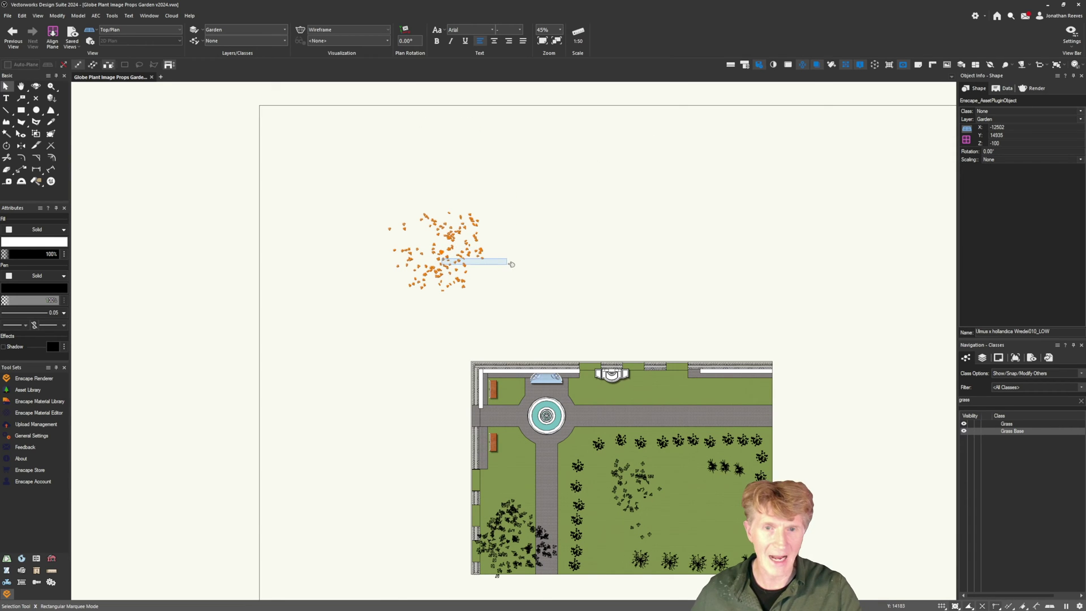
left_click_drag(476, 239, 563, 240, "ctrl")
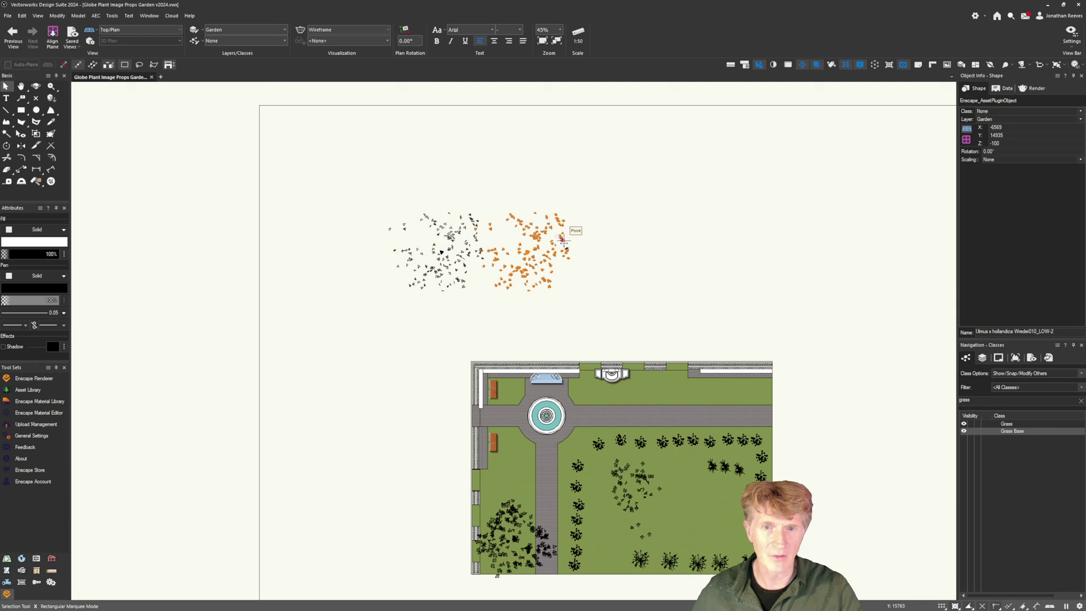
key("ctrl+d")
key("ctrl+d")
key("ctrl+d")
key("ctrl+d")
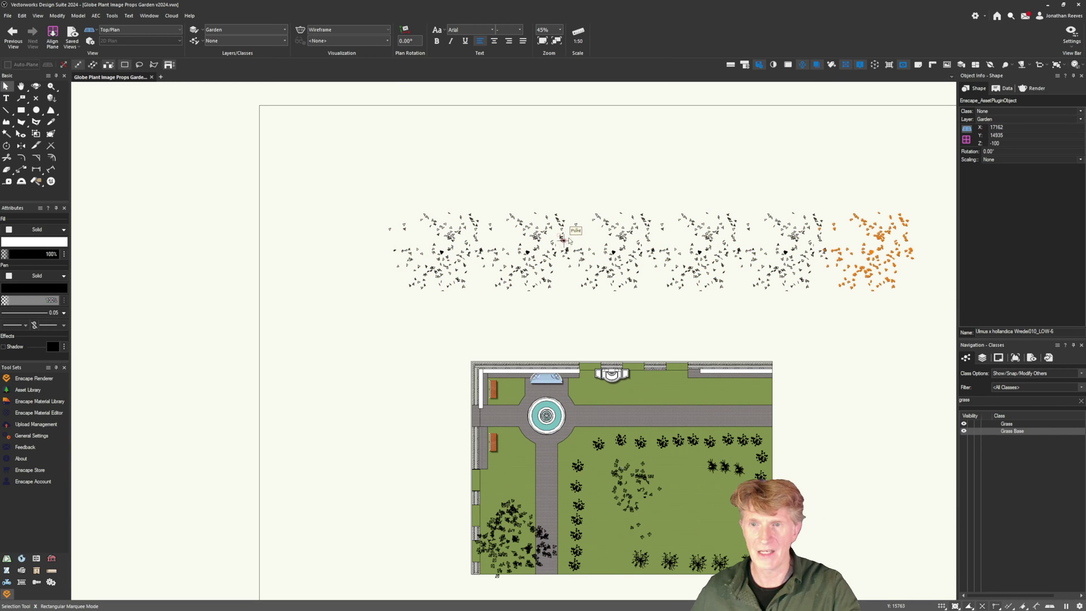
Copy the first Ulmus of the row into a column of three trees outside the arched wall beside the benches
left_click(451, 249)
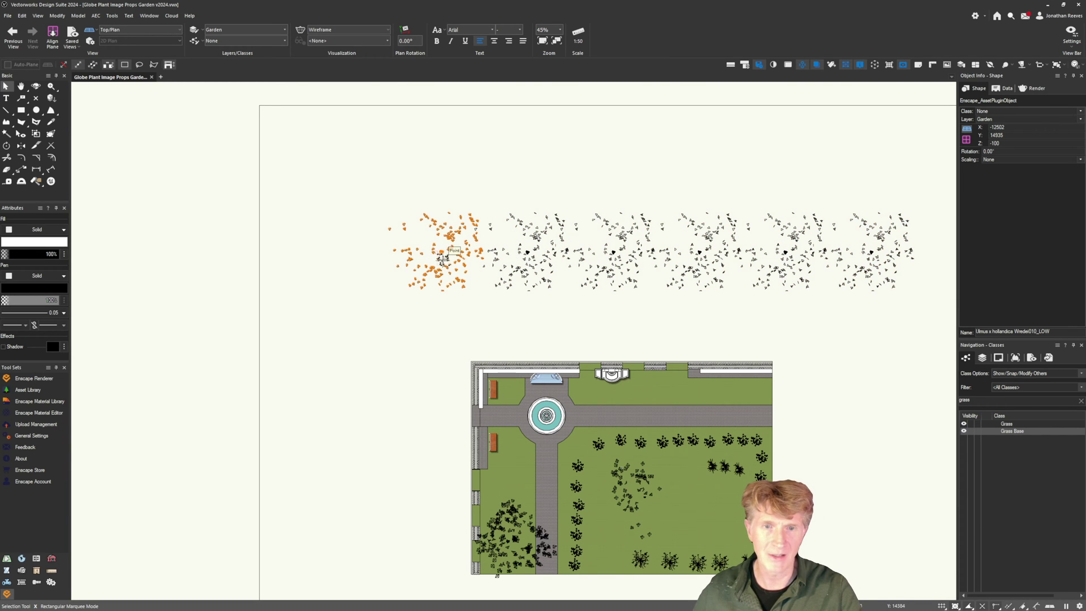
left_click_drag(451, 249, 400, 423, "ctrl")
left_click_drag(400, 423, 396, 511, "ctrl")
Copy the Acer campestre002_LOW tree three times onto the grass beyond the garden's open side and show the model in Right Isometric view
left_click(503, 532)
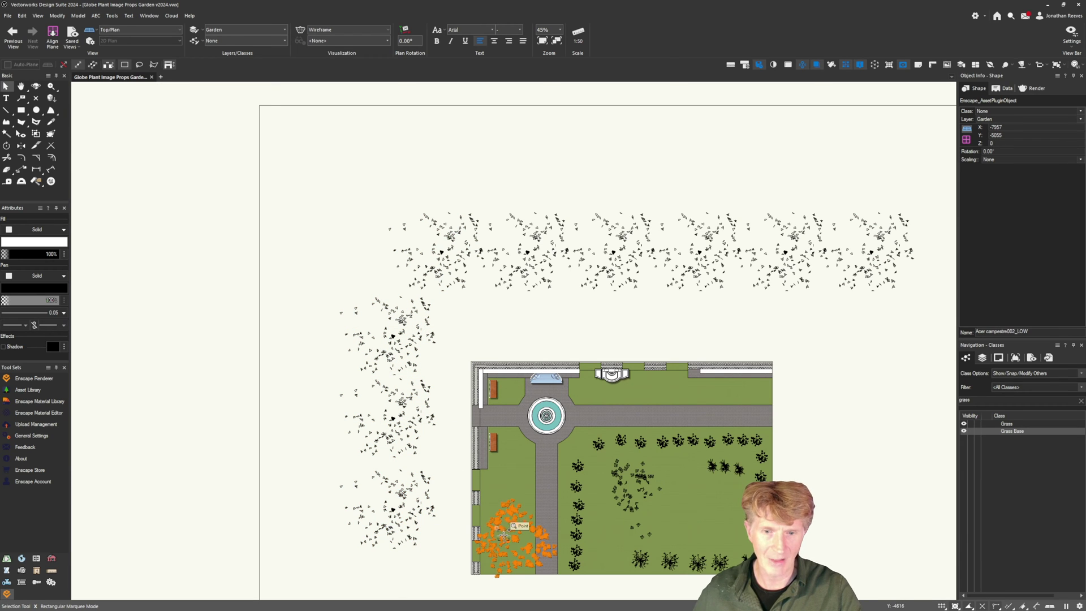
left_click_drag(503, 532, 847, 402, "ctrl")
left_click(867, 390)
left_click(830, 341)
key("3")
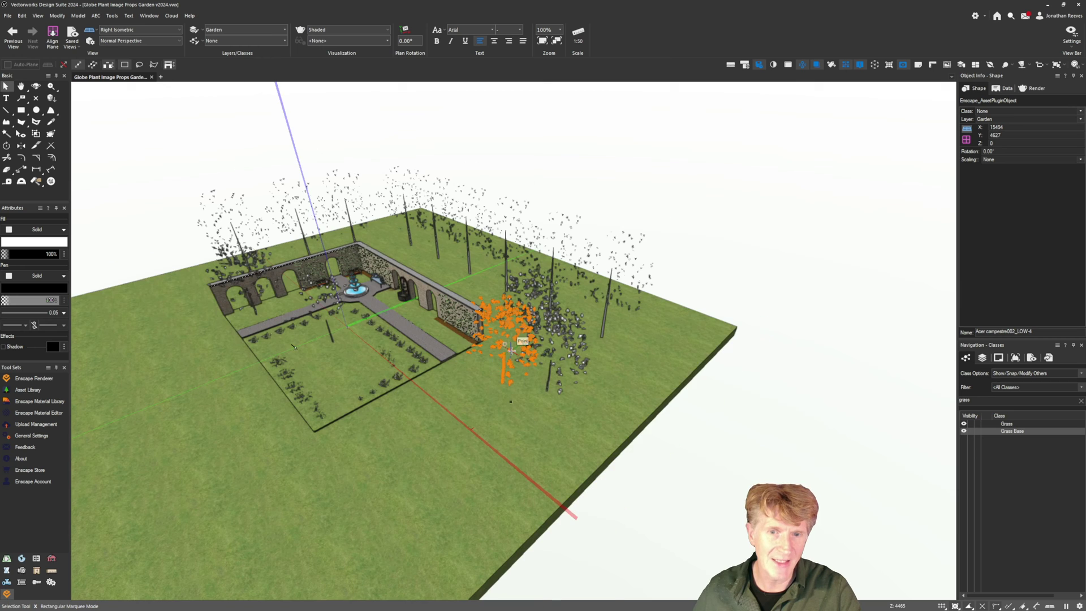
scroll(511, 350, "up", 2)
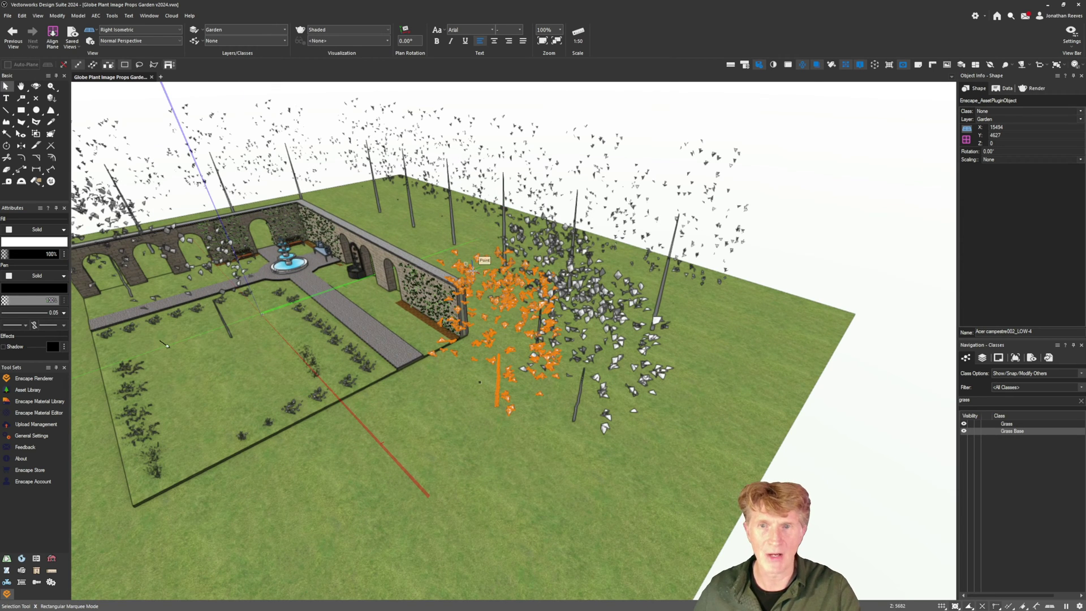
Bring the Enscape render to full screen and examine the background trees, shrubs, geraniums and fountain area from several angles
left_click(1064, 5)
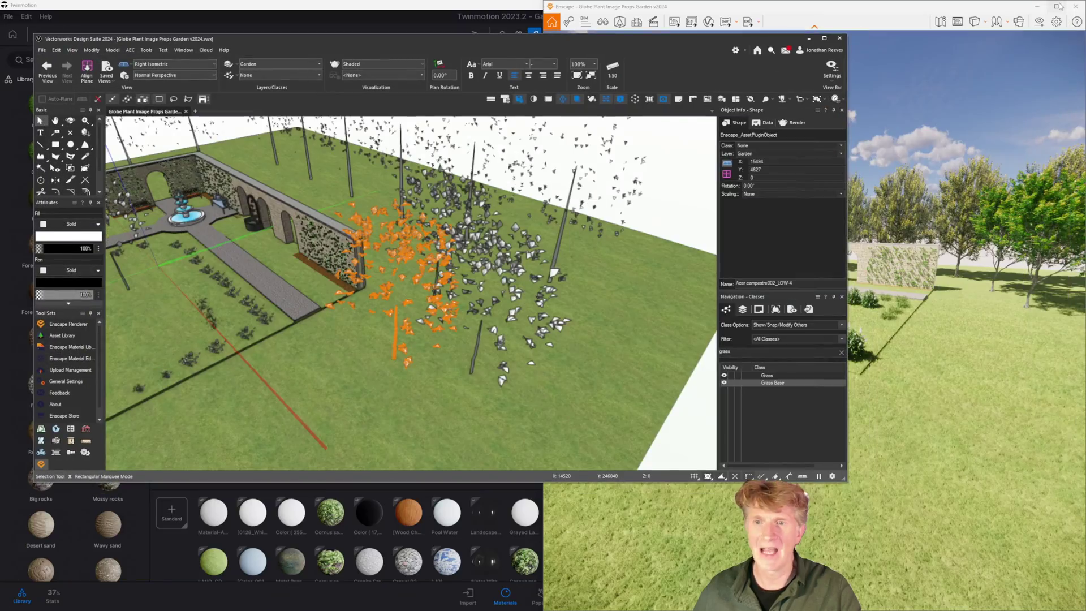
left_click(1056, 6)
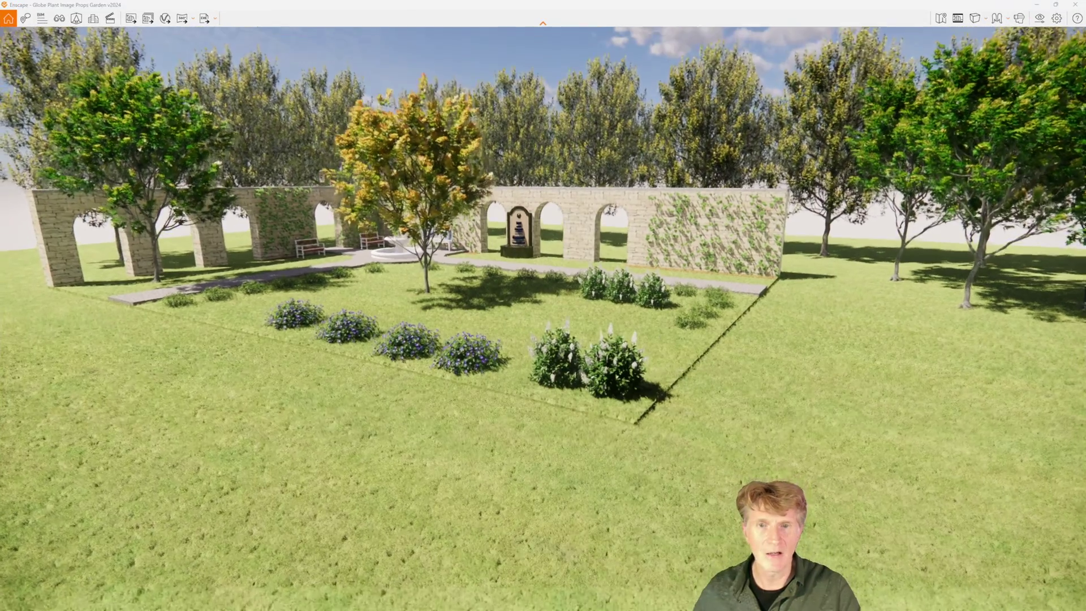
right_click_drag(624, 365, 535, 325)
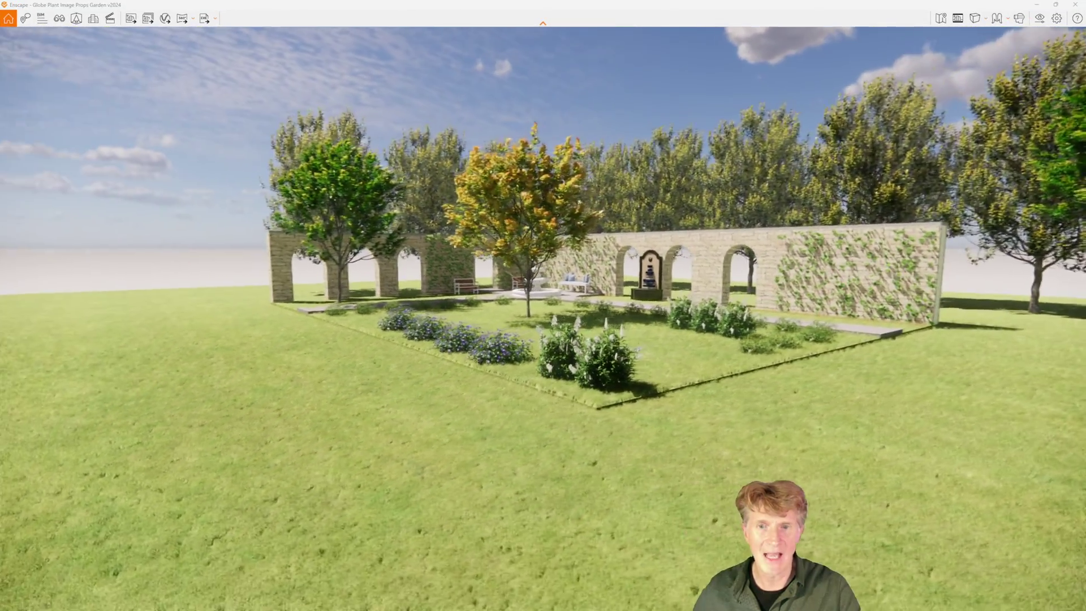
key("w")
key("shift+w")
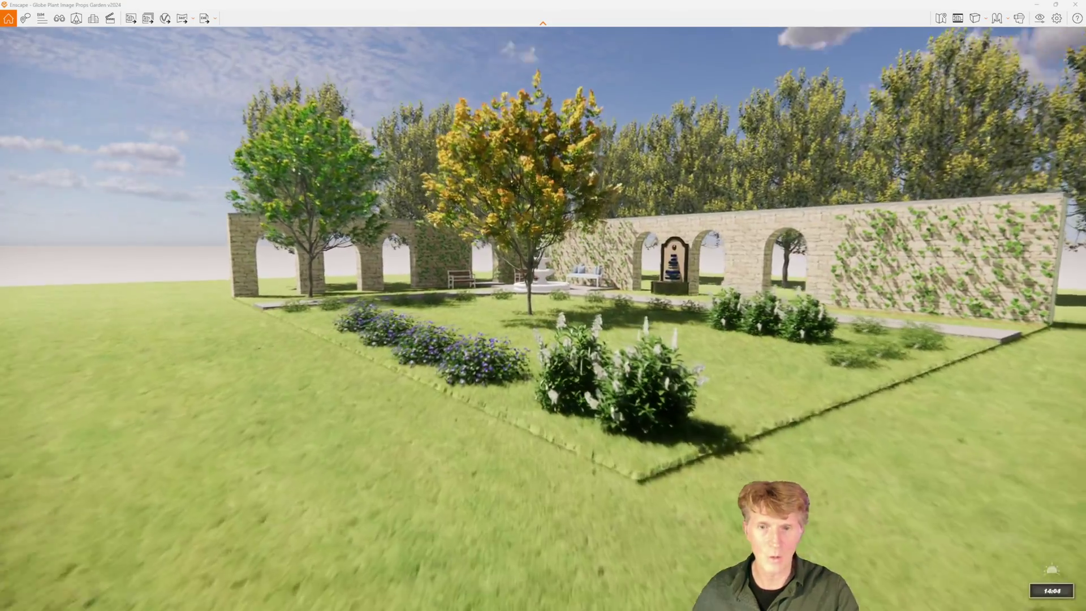
scroll(622, 362, "up", 5)
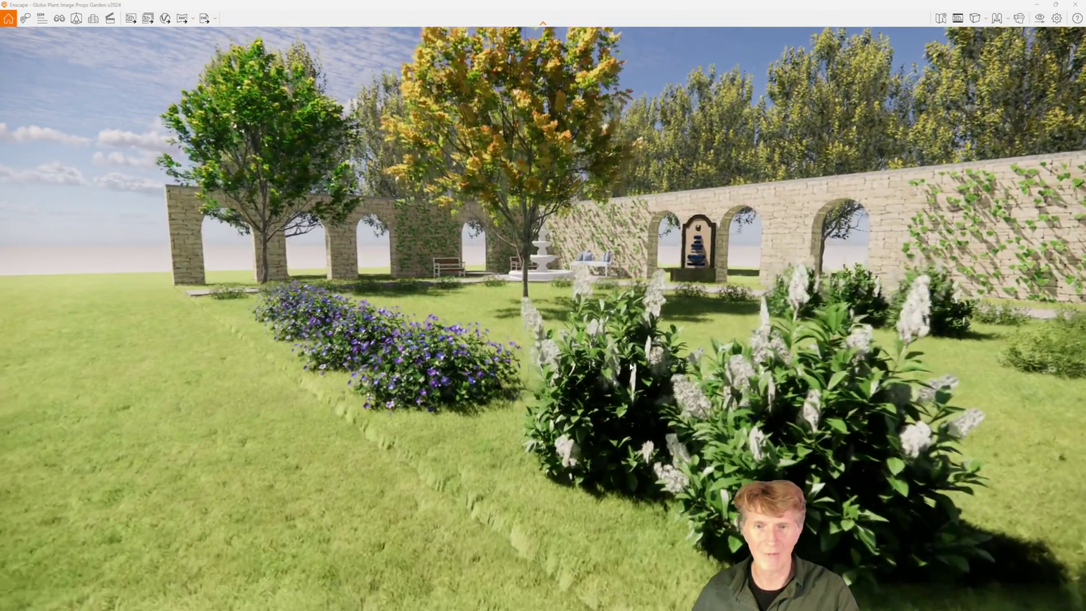
scroll(631, 366, "down", 5)
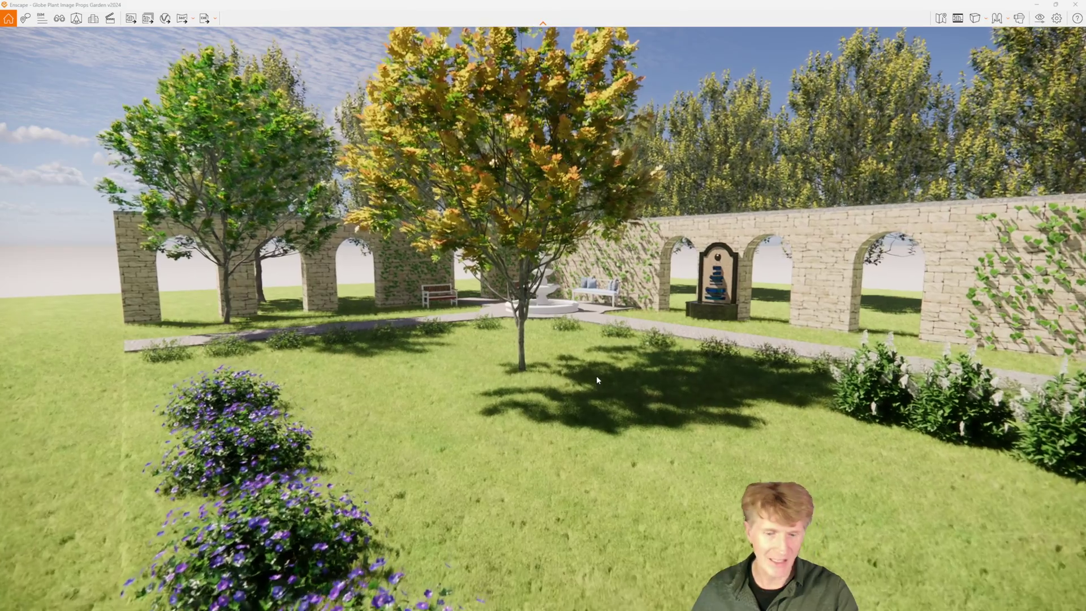
scroll(590, 385, "down", 2)
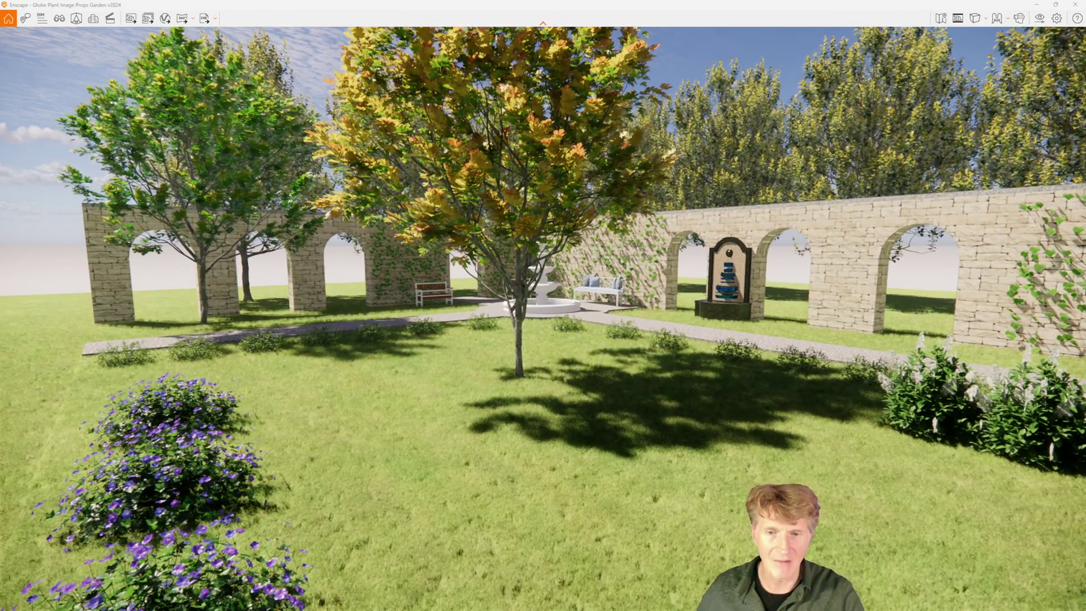
left_click_drag(590, 385, 475, 296)
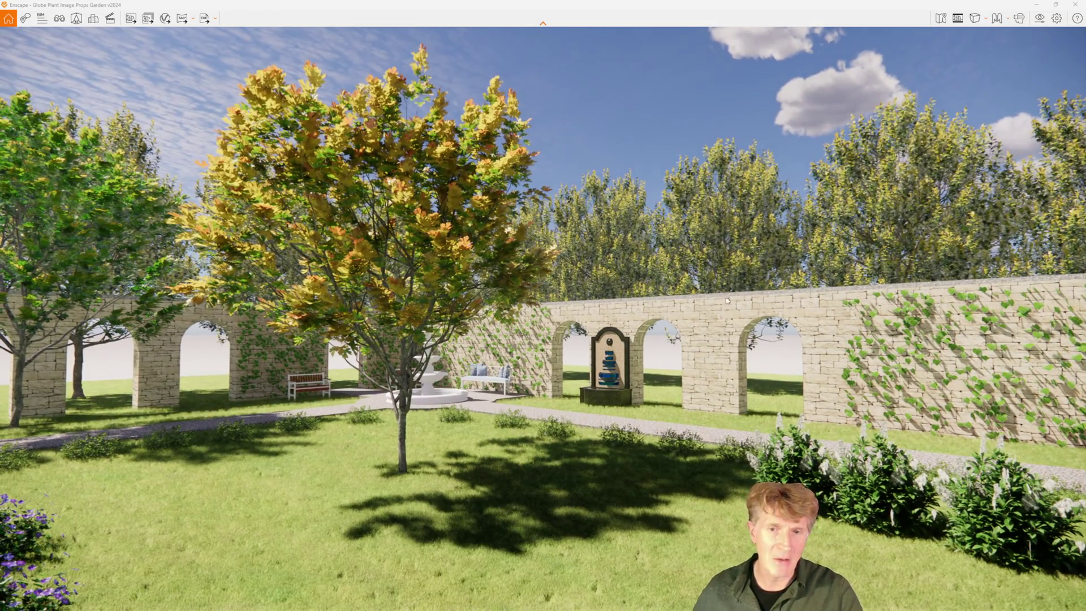
right_click_drag(727, 300, 560, 340)
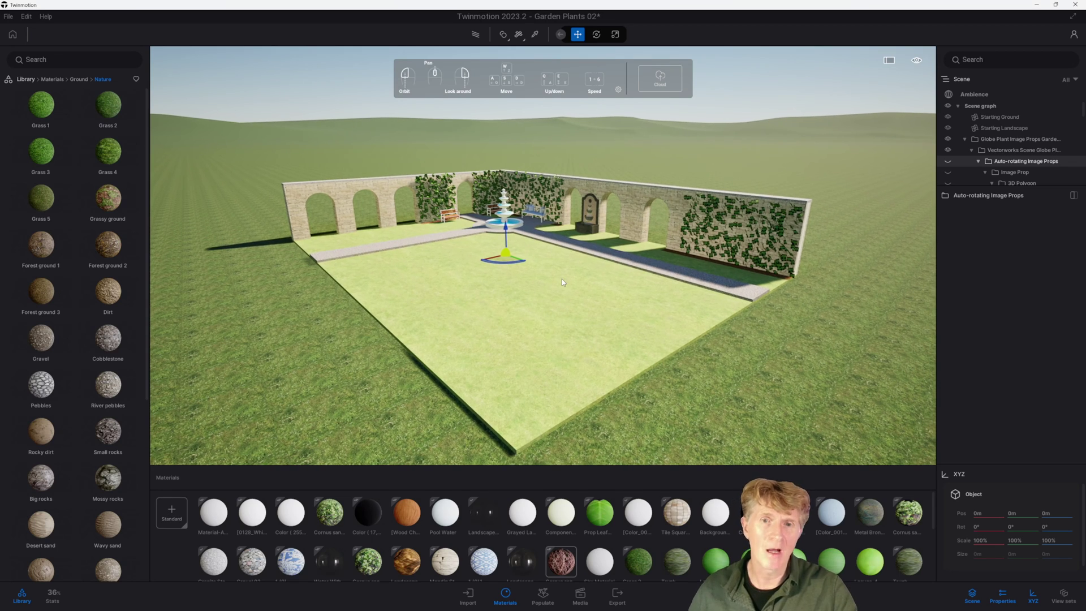
Switch to Twinmotion and open the Globe Plants GBPLB0004 Garden_02 plant folder in the user library
left_click_drag(539, 247, 501, 211)
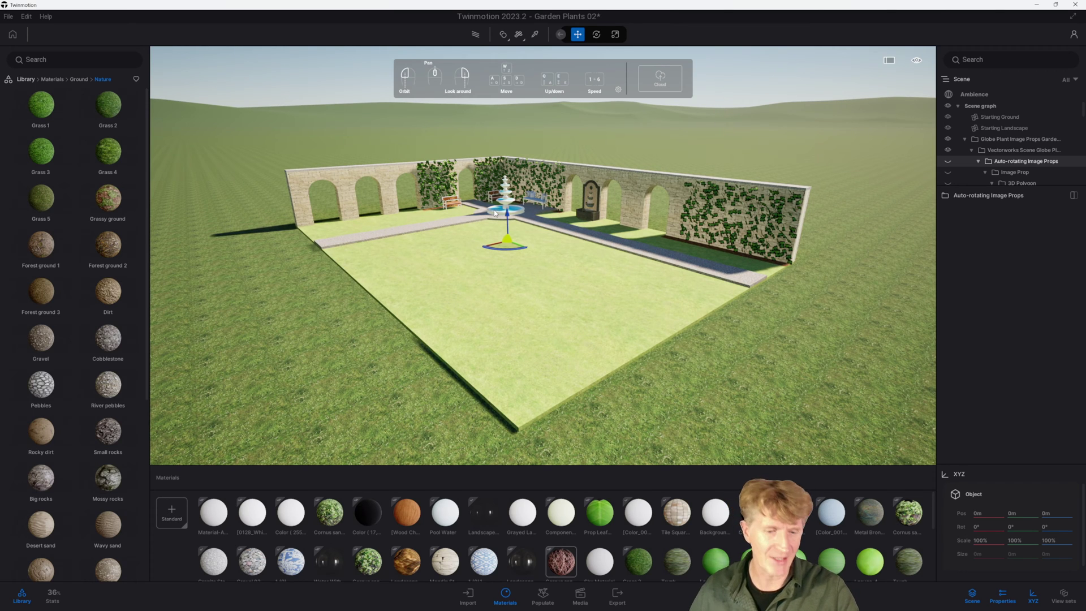
right_click_drag(561, 249, 561, 249)
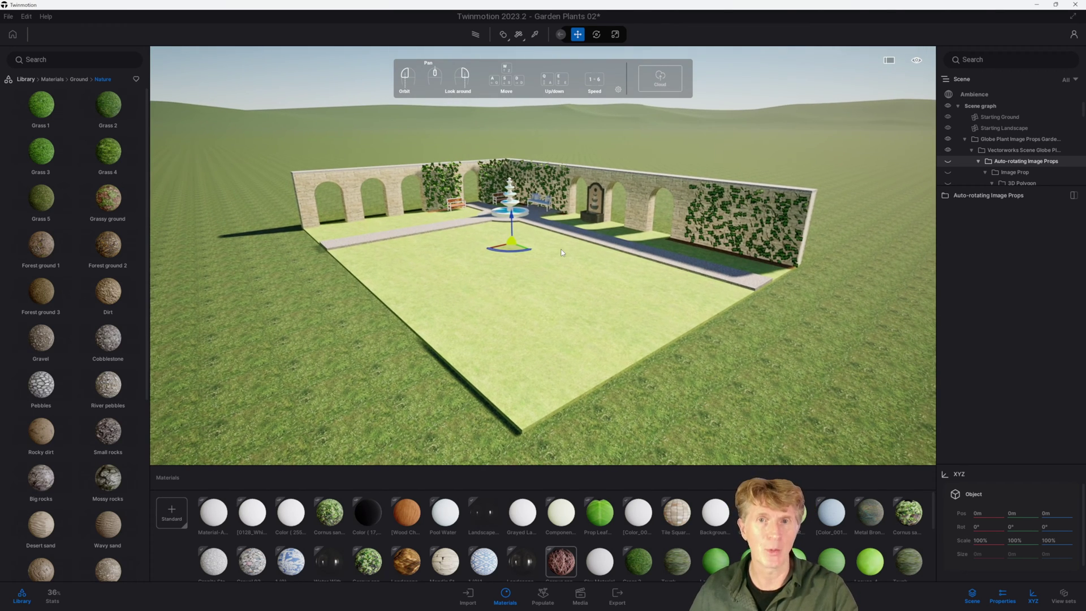
left_click_drag(562, 252, 559, 264)
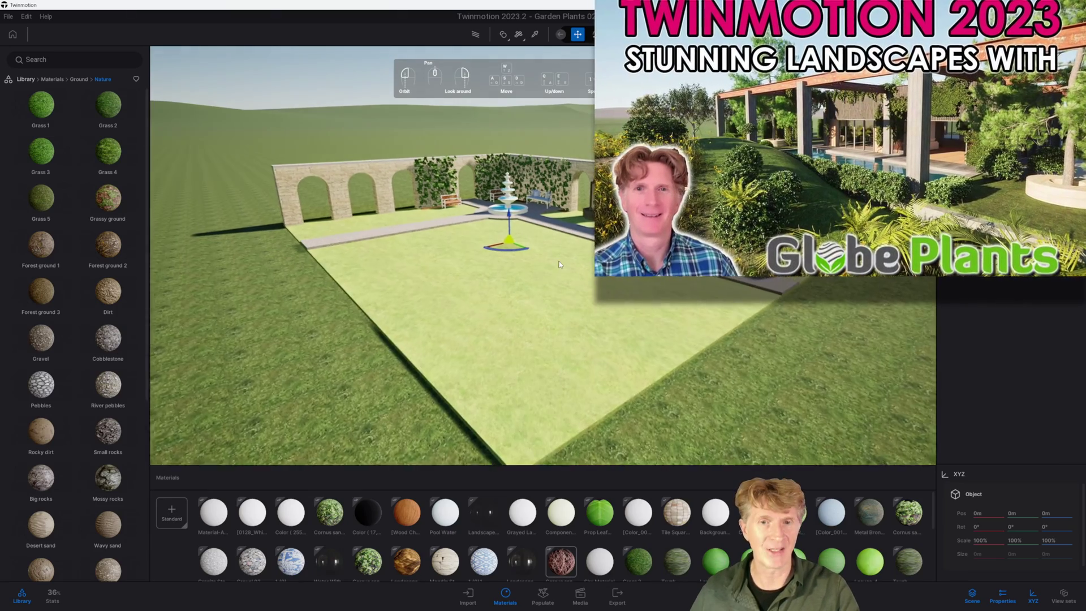
scroll(559, 264, "down", 2)
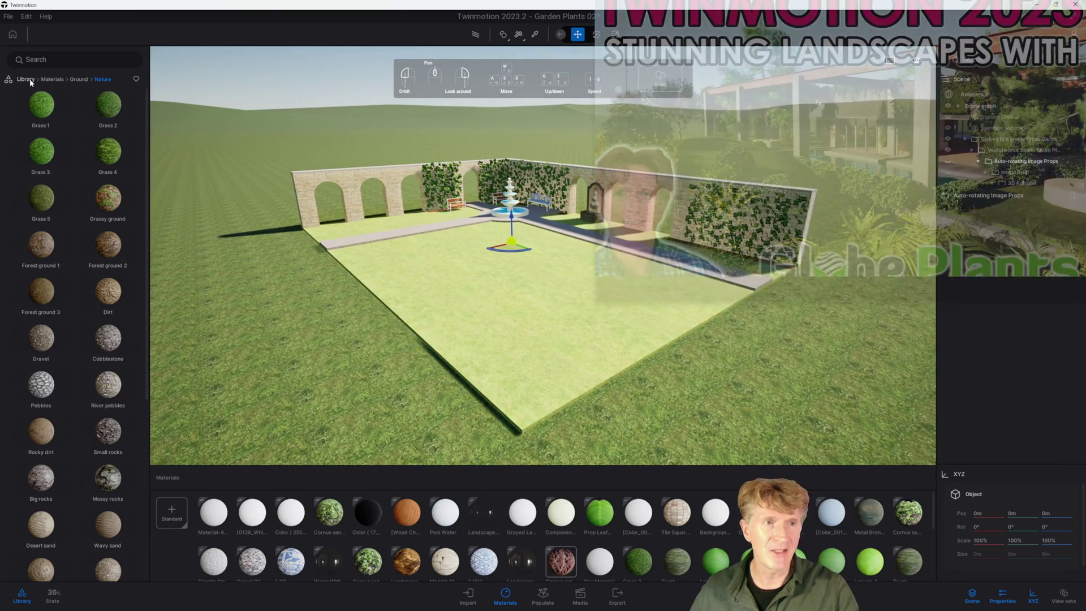
left_click(26, 79)
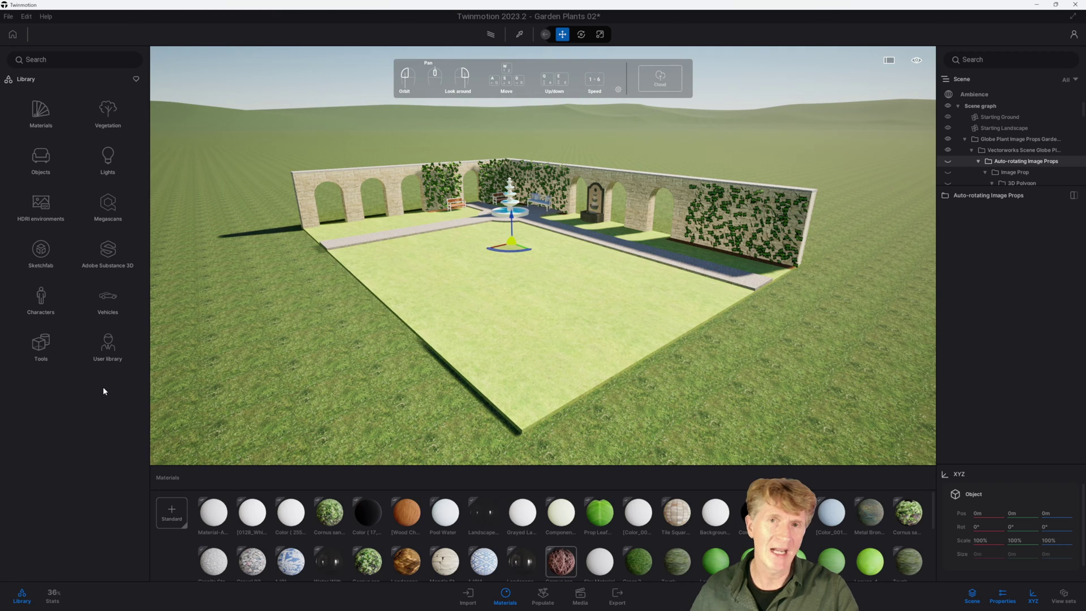
left_click(102, 350)
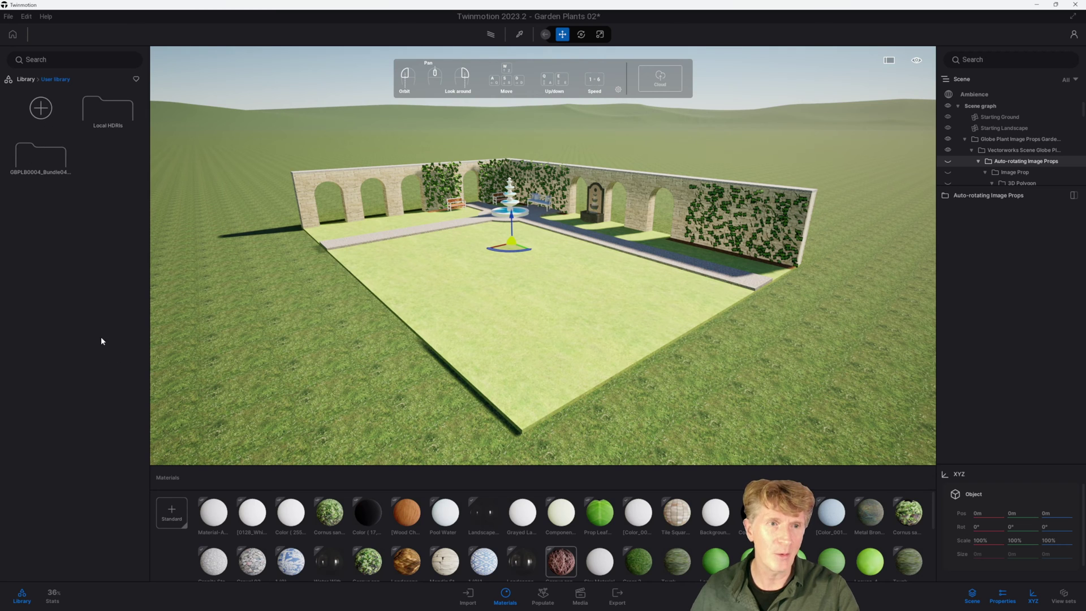
left_click(46, 162)
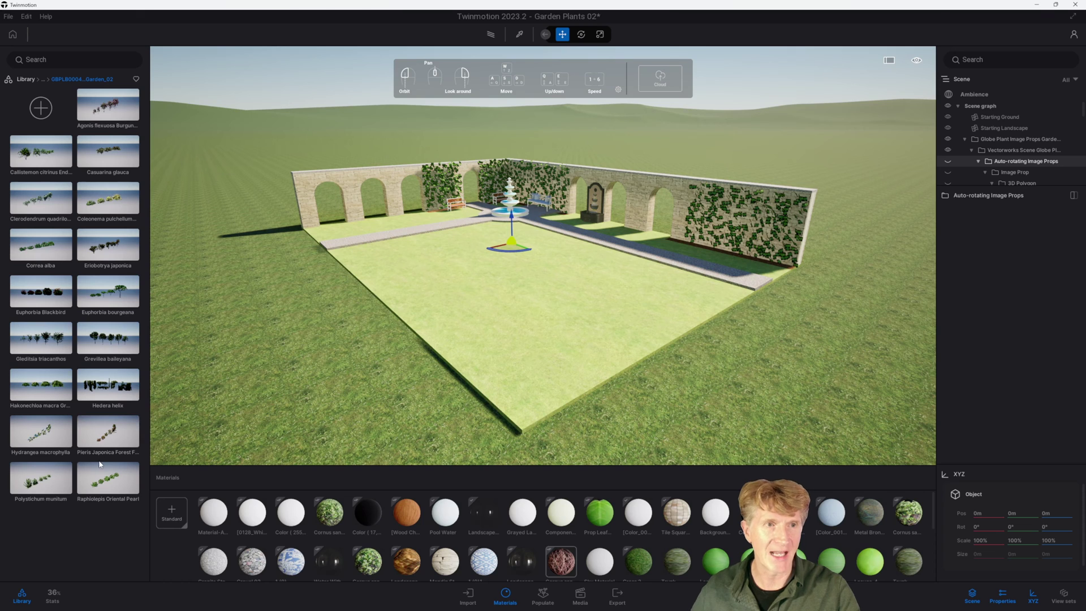
Open the Twinmotion preferences and look up the user library folder location under the custom paths settings
left_click(50, 593)
left_click(33, 456)
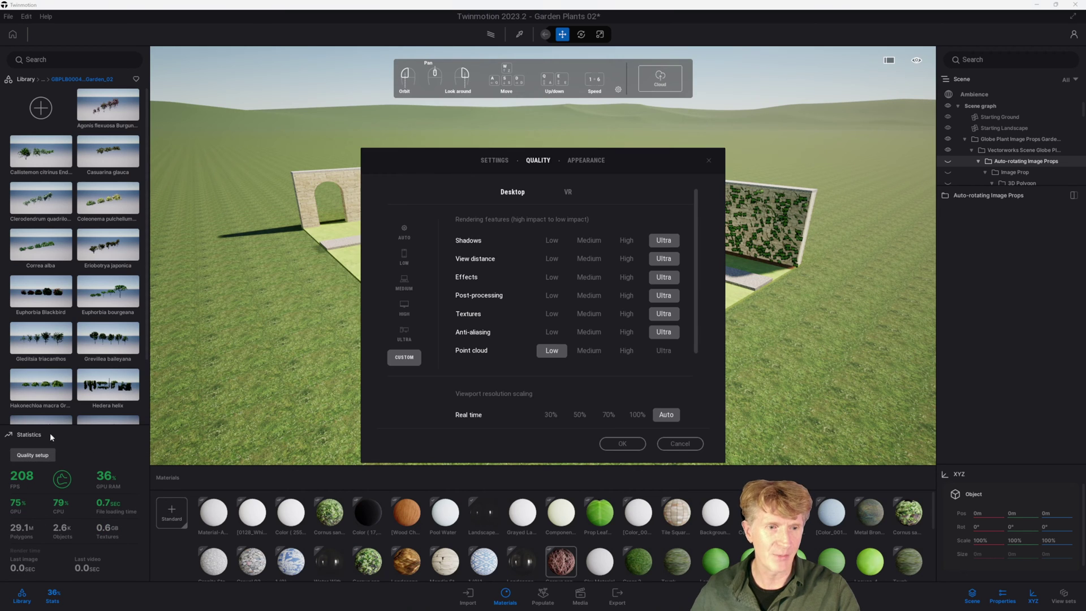
left_click(496, 161)
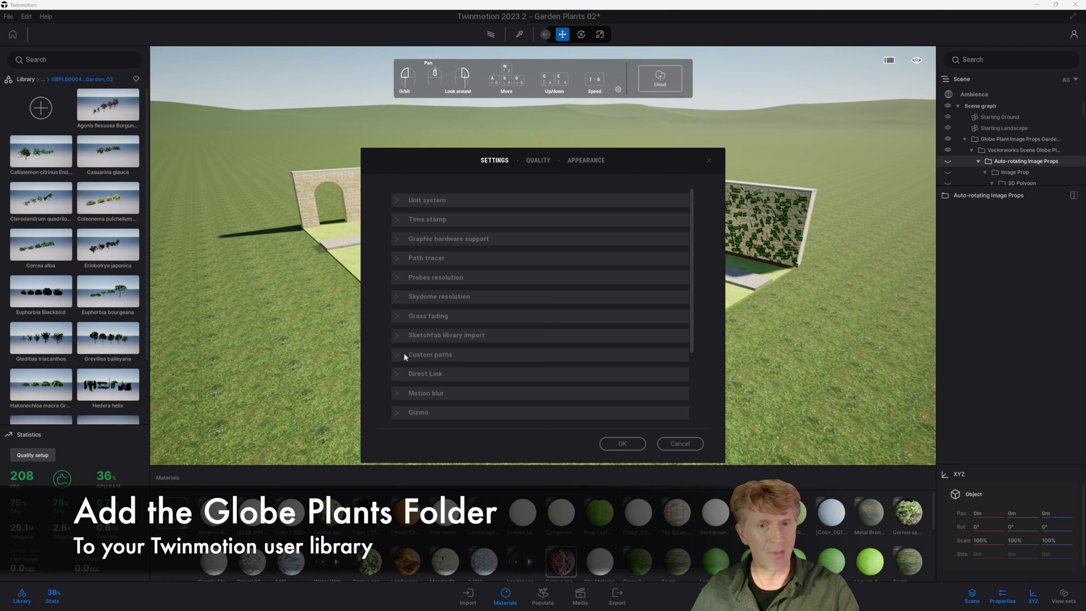
left_click(405, 355)
scroll(454, 375, "down", 1)
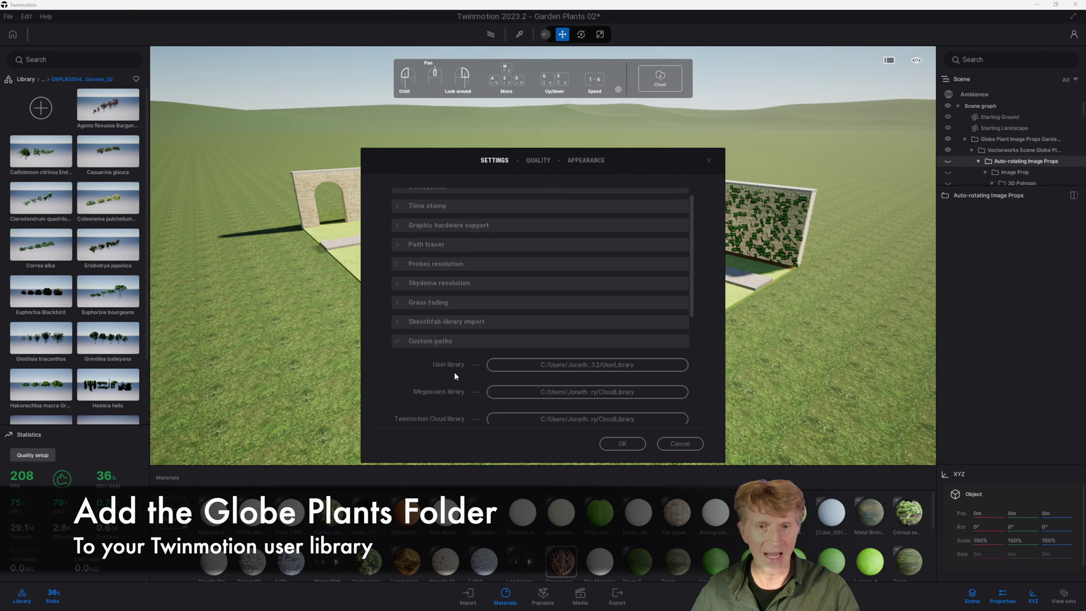
Browse from the user library path to the Dropbox Globe Plants folder and look inside the GBPLB0053 British Home & Garden ENSCAPE_LOW bundle
scroll(453, 372, "down", 1)
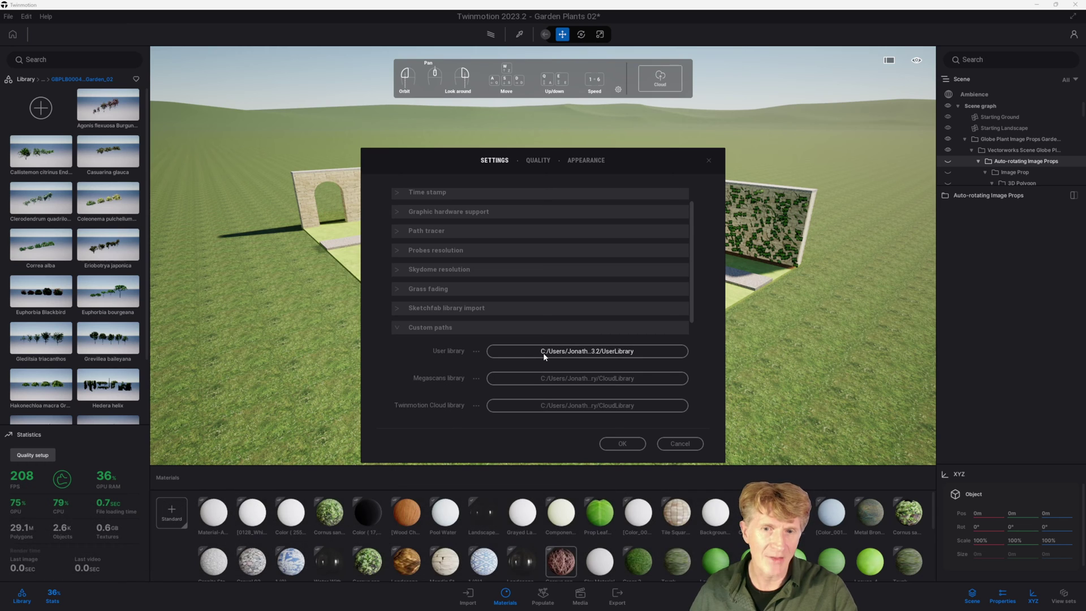
left_click(545, 352)
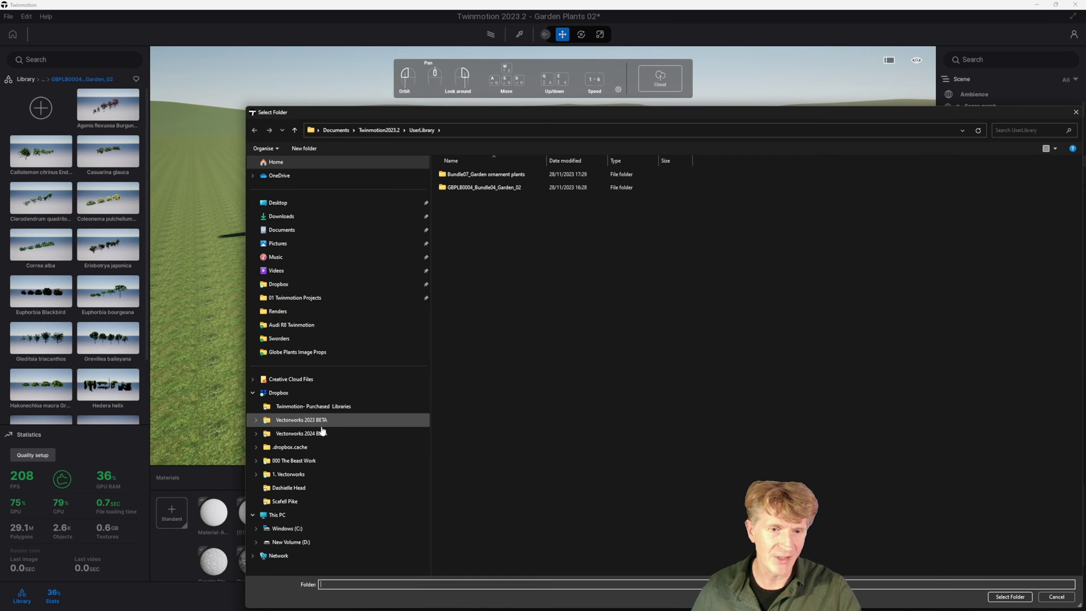
left_click(292, 460)
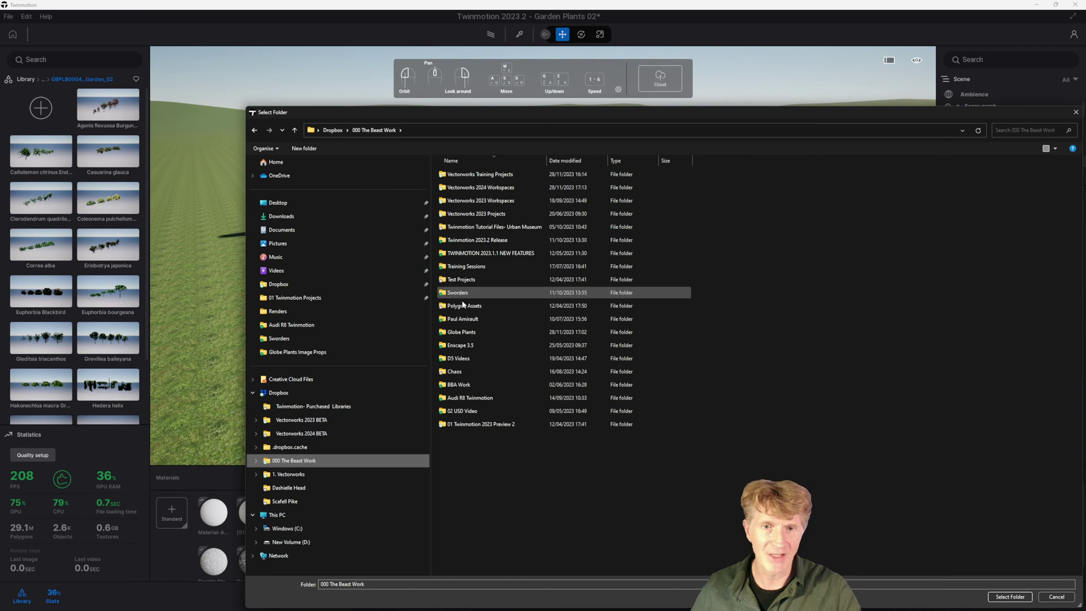
double_click(461, 332)
left_click(564, 218)
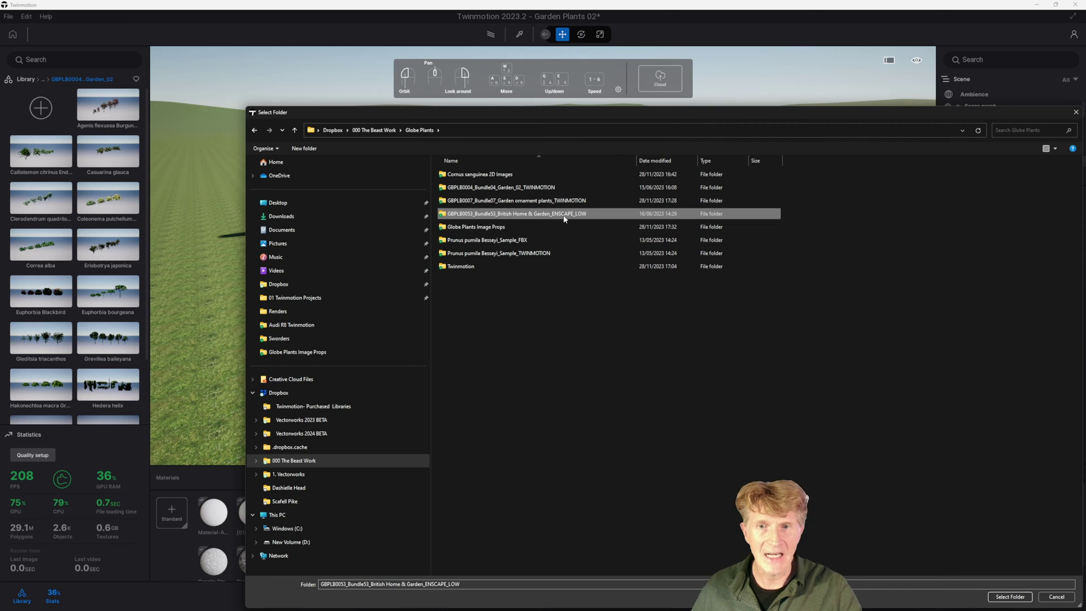
double_click(564, 219)
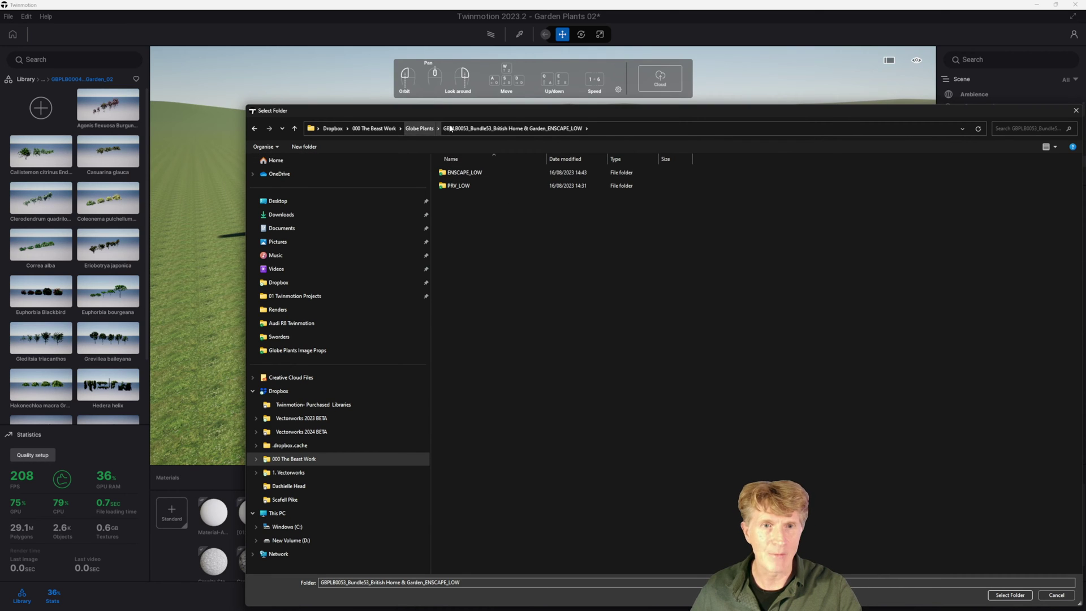
Look inside the GBPLB0007_Bundle07_Garden ornament plants_TWINMOTION bundle and its maps folder, leaving the user library path as it is
left_click(422, 129)
left_click(559, 199)
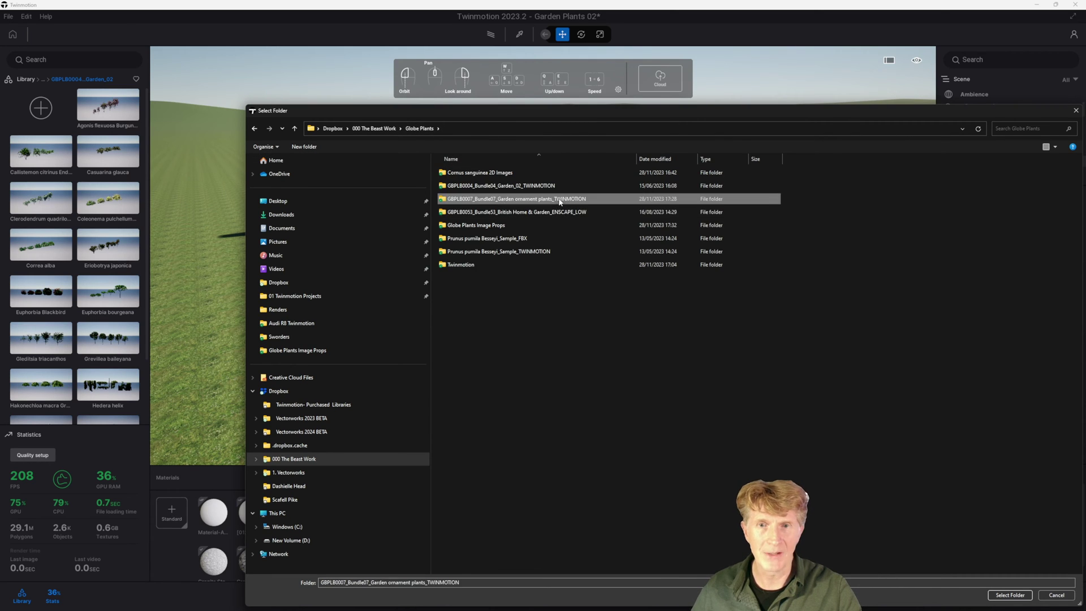
double_click(559, 199)
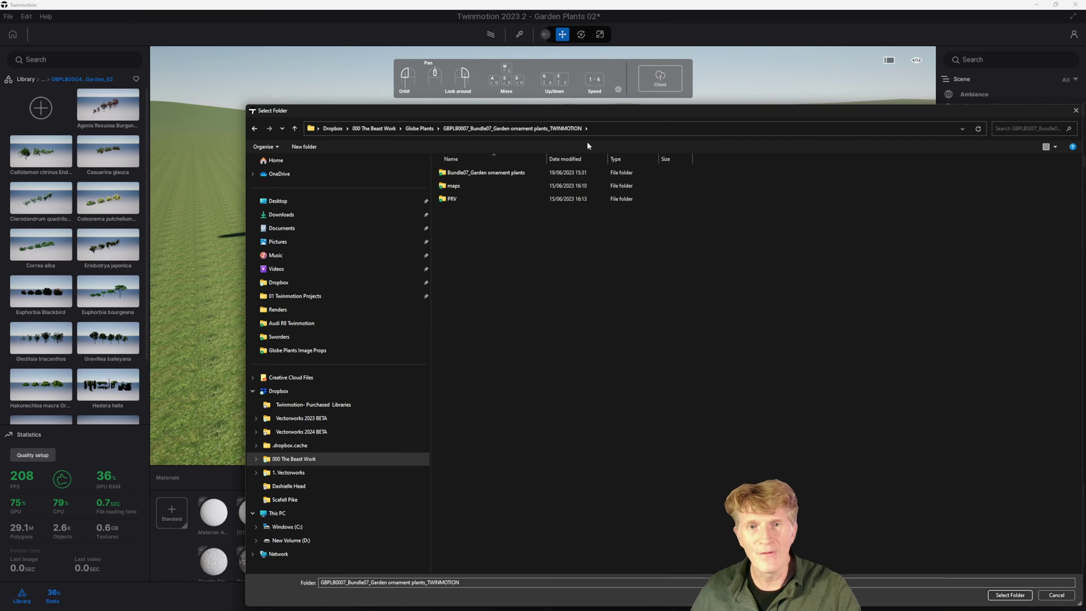
double_click(464, 185)
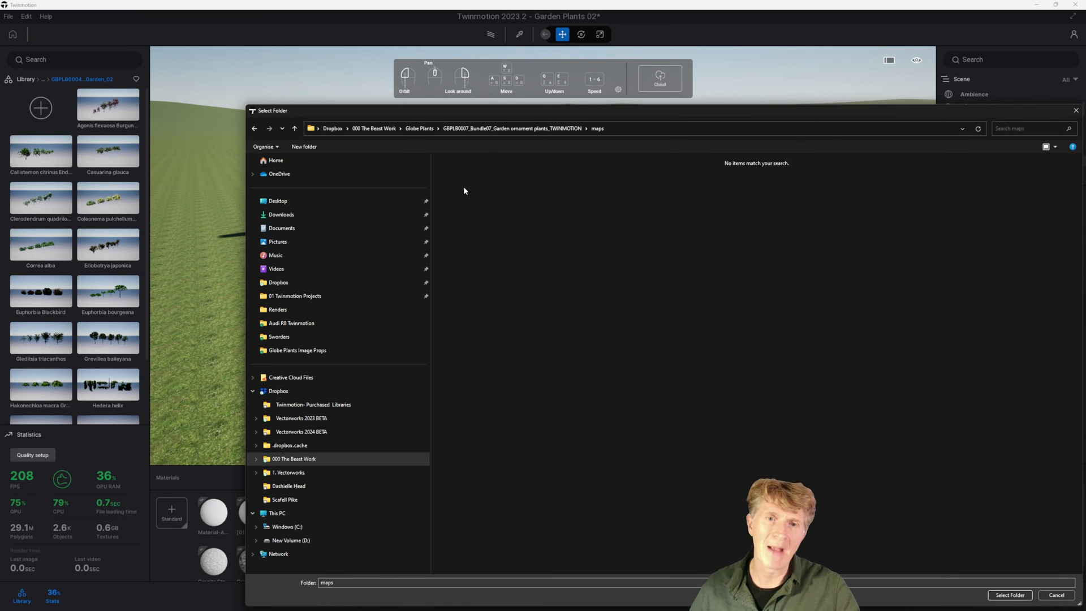
left_click(1054, 596)
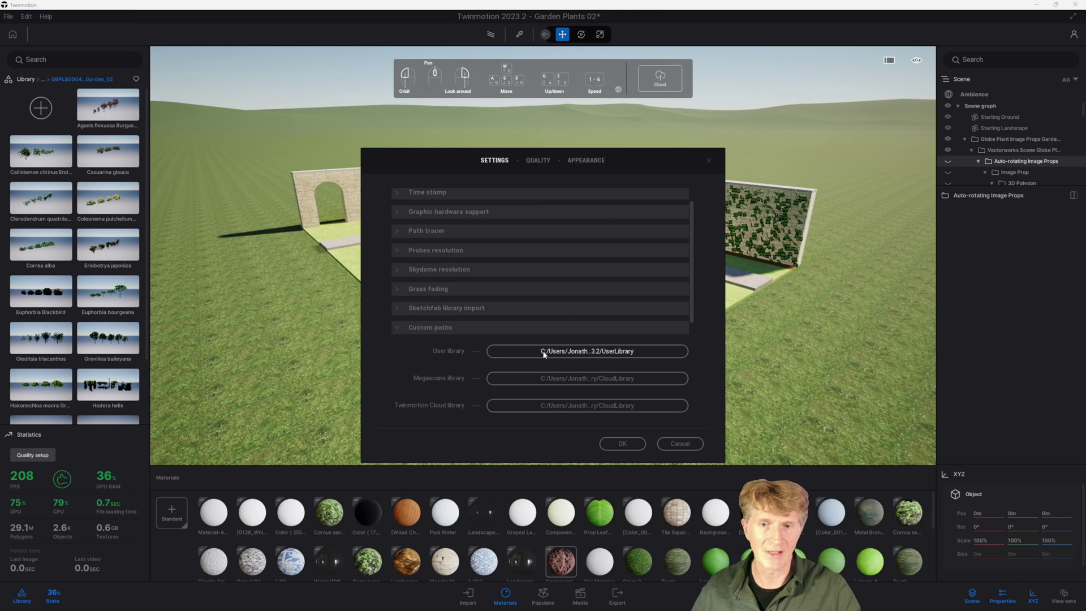
Look up the Bundle07_Garden ornament plants folder in the Twinmotion2023.2 UserLibrary location and close the preferences without changes
left_click(544, 354)
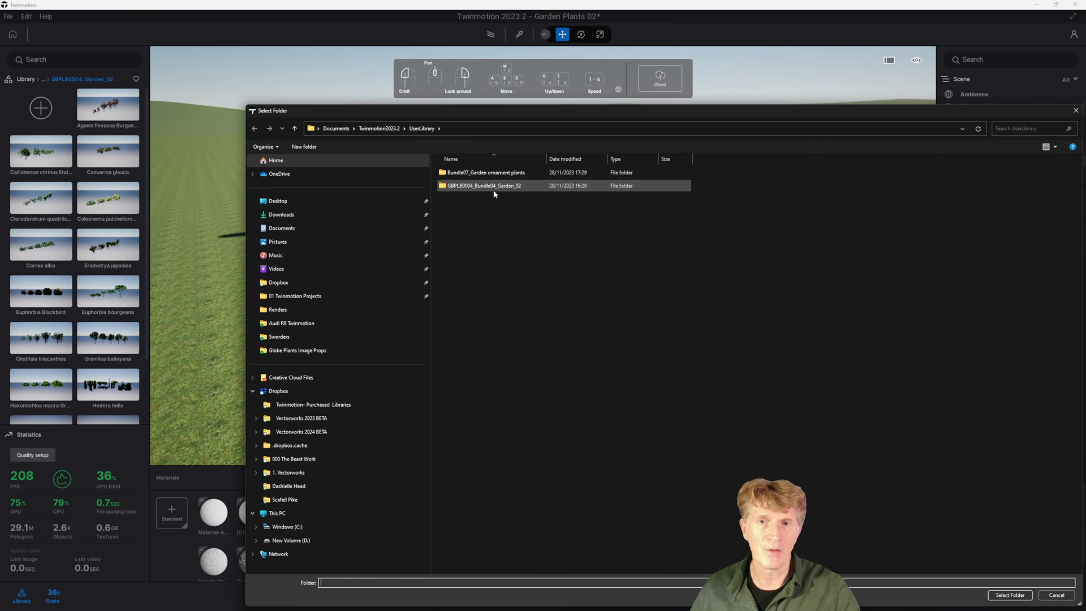
double_click(503, 173)
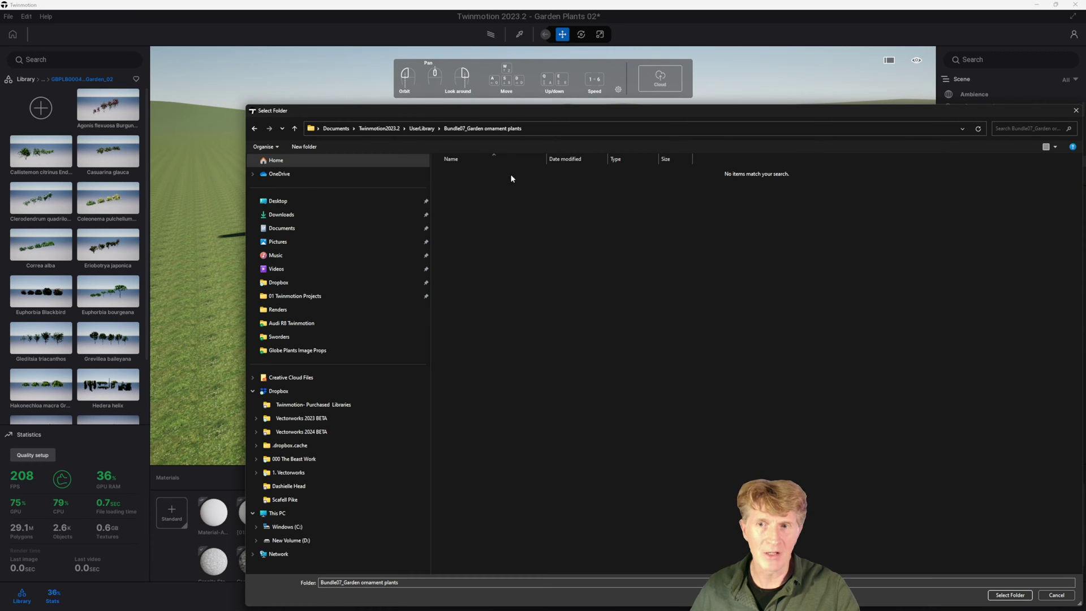
left_click(1057, 595)
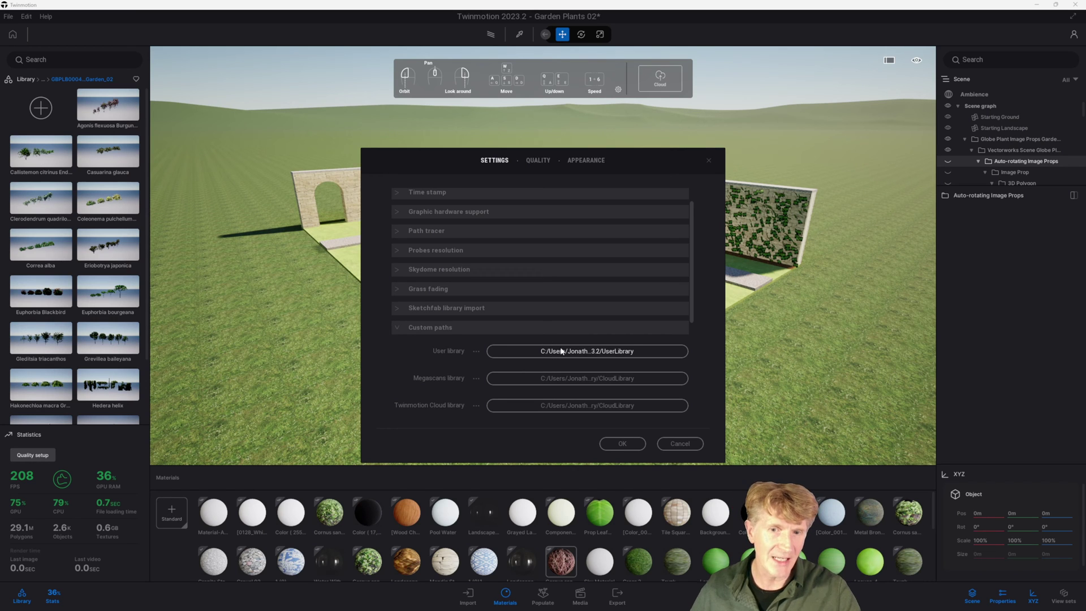
left_click(680, 444)
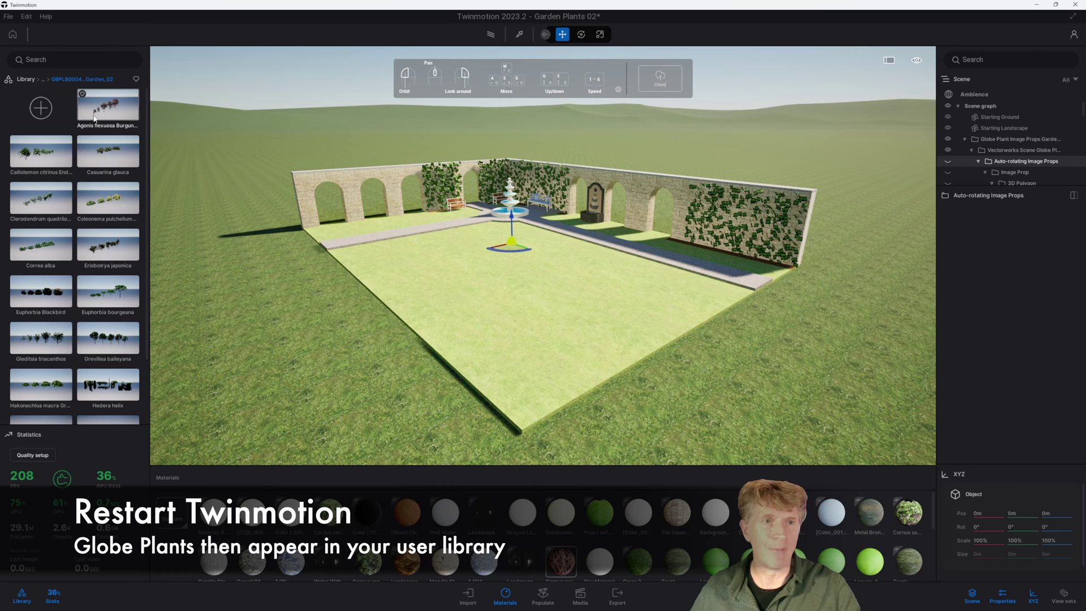
Place the Agonis flexuosa Burgundy set from the user library's GBPLB0004_Bundle04_Garden_02 folder on the grass beside the lawn's open side
left_click(26, 80)
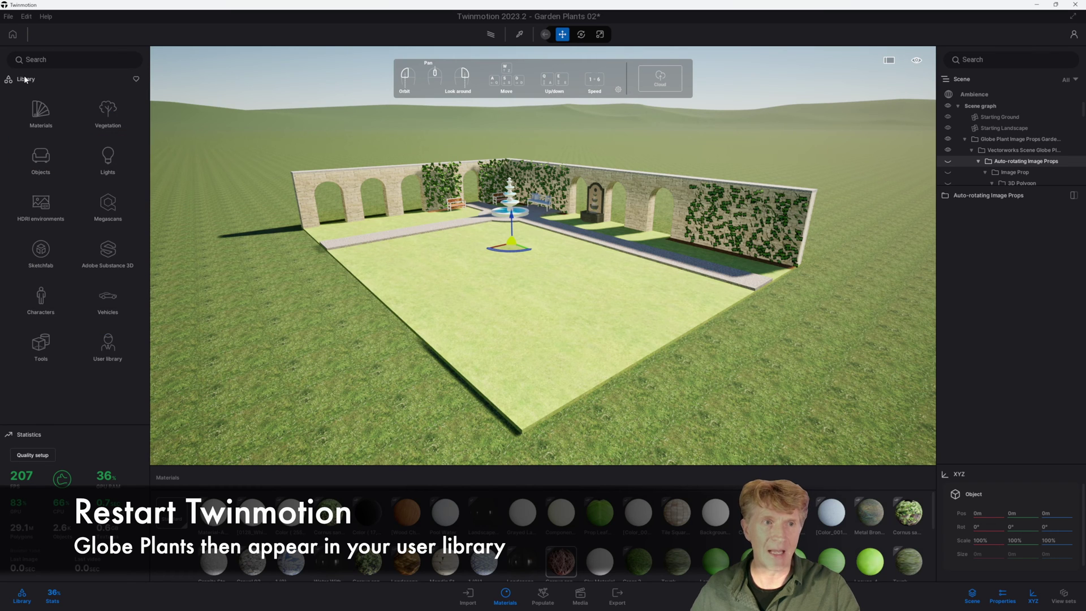
left_click(114, 350)
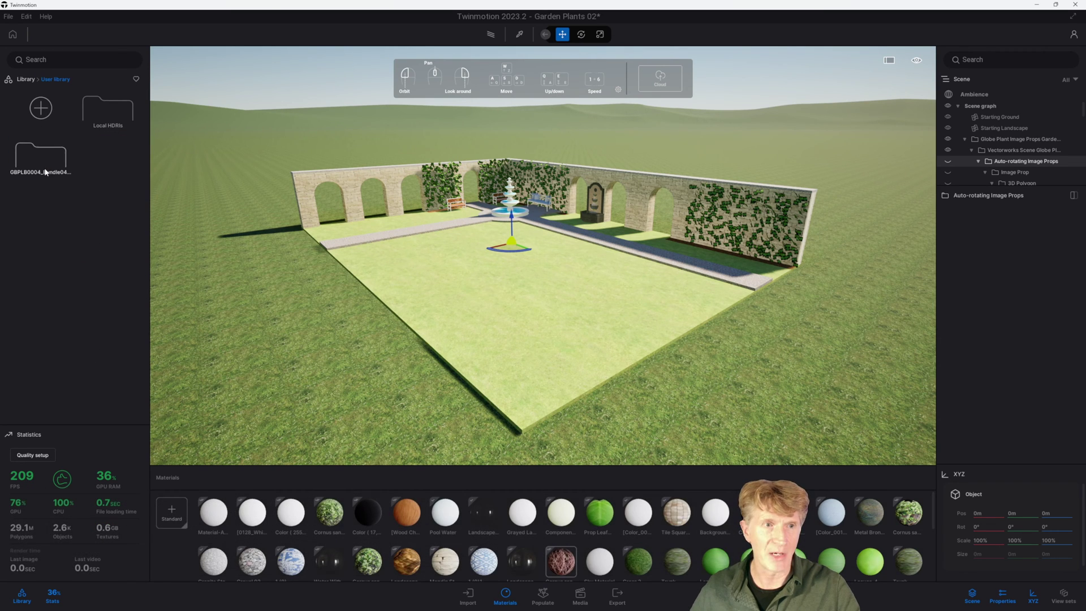
left_click(46, 172)
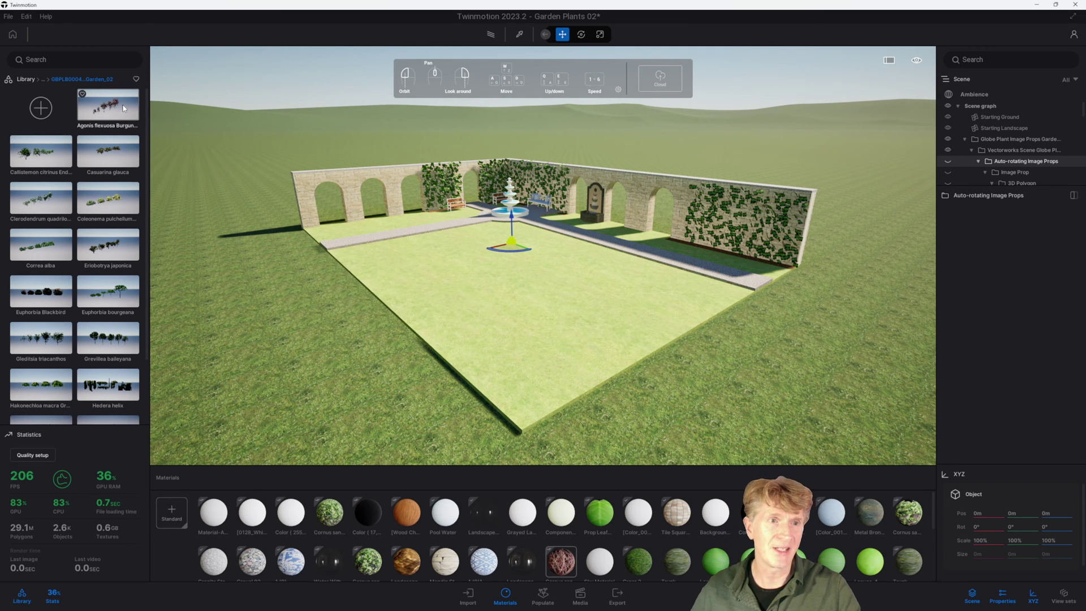
left_click(105, 114)
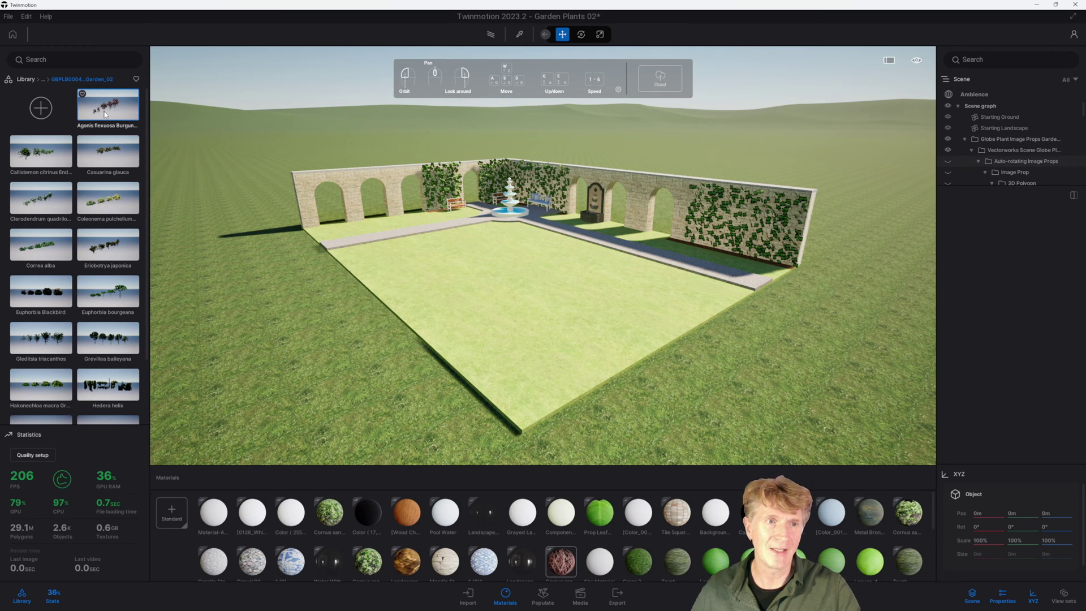
left_click(285, 277)
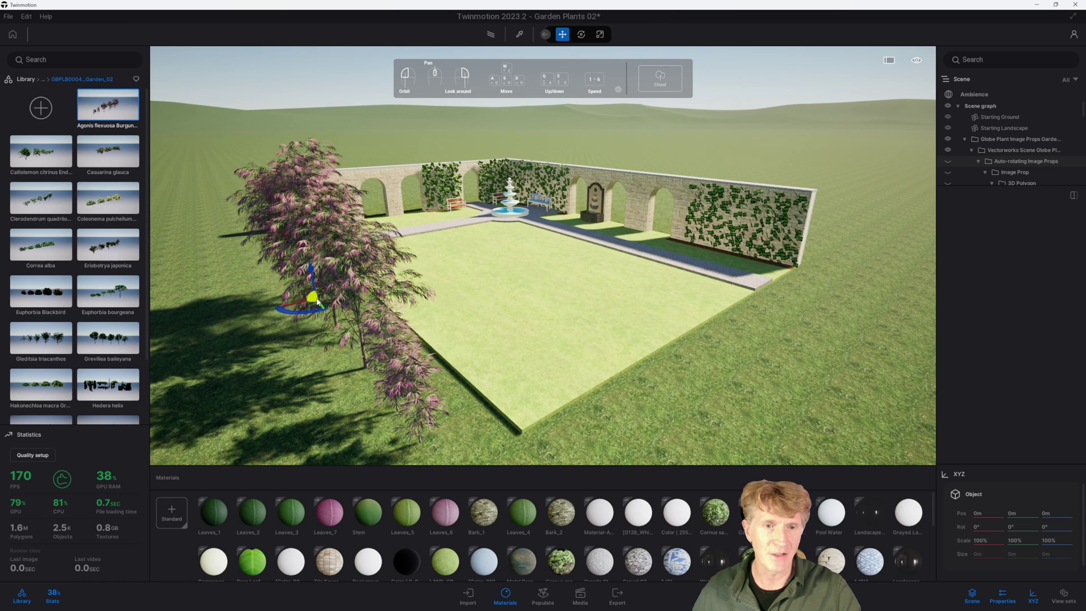
Move two large Agonis flexuosa Burgundy trees beyond the ivy-covered wall's end and the Agonis flexuosa Burgundy_fences001 tree to the lawn's near corner
left_click(307, 308)
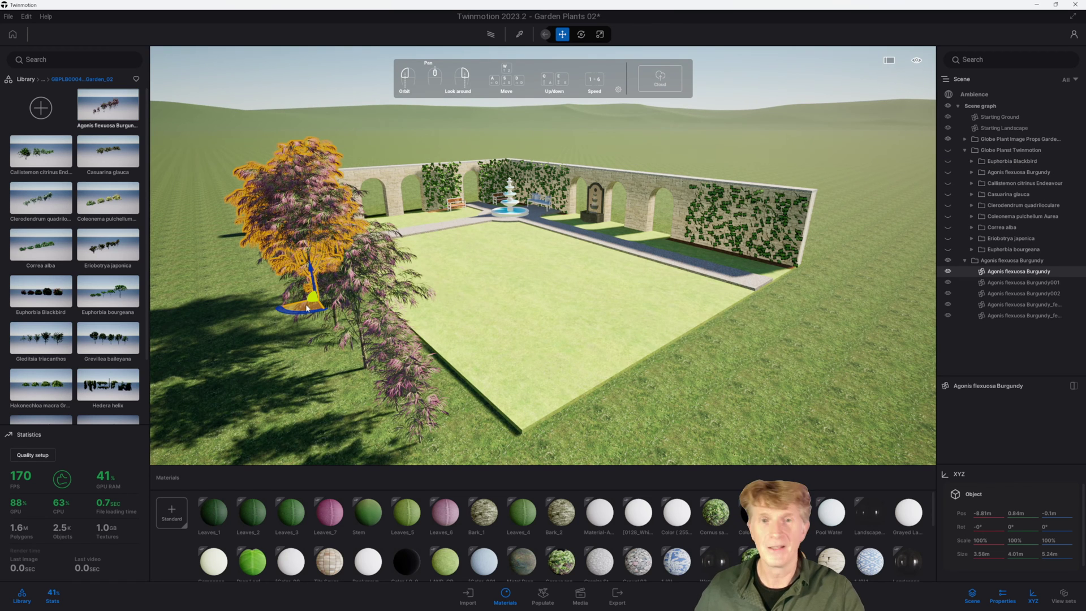
left_click_drag(307, 308, 820, 289)
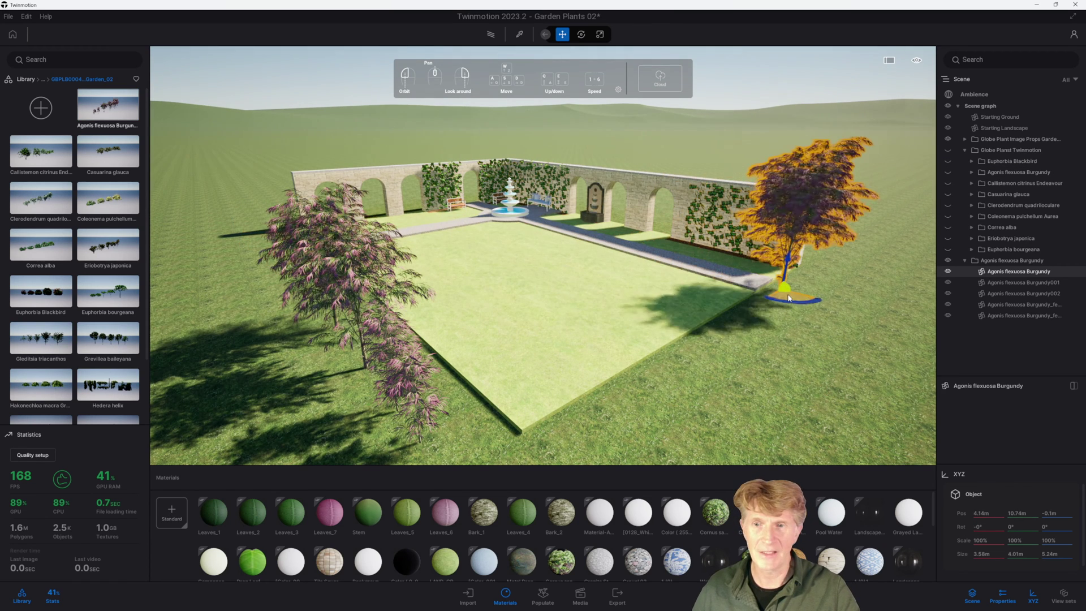
left_click(1013, 283)
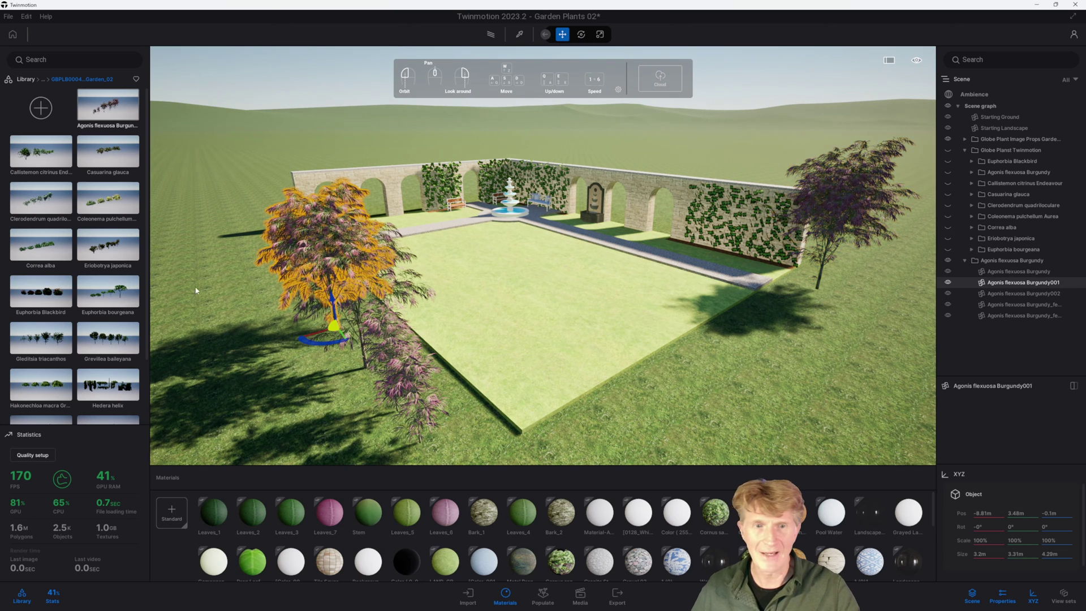
left_click_drag(354, 331, 902, 310)
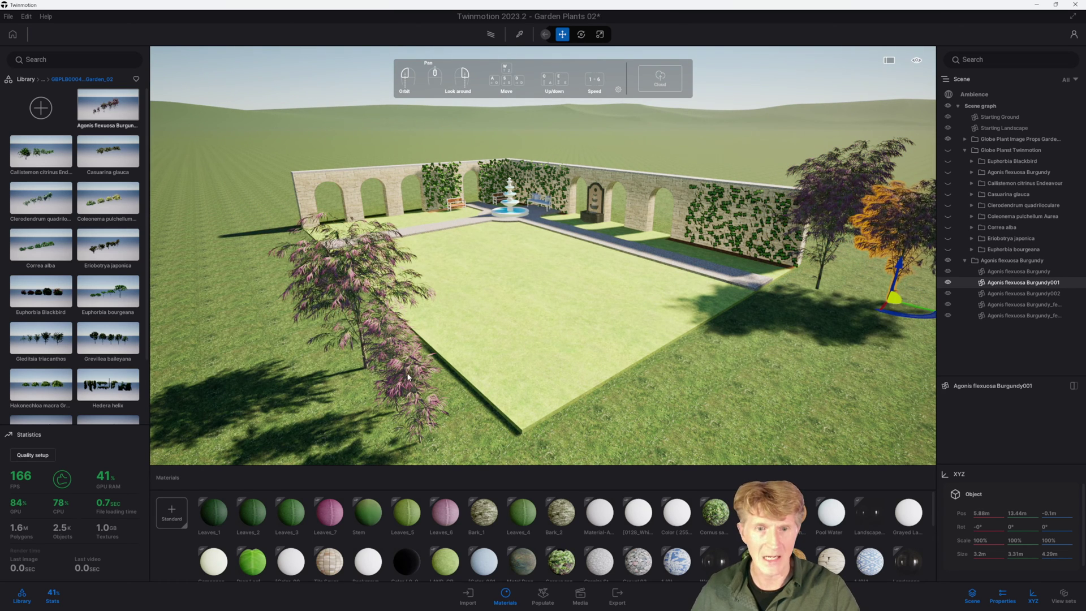
left_click_drag(400, 384, 534, 410)
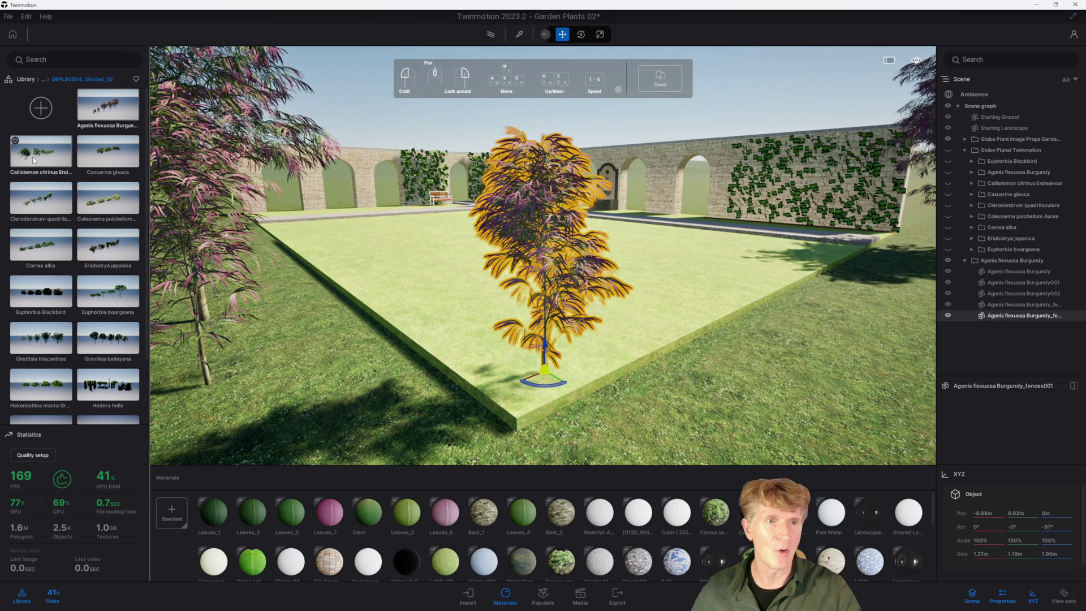
Place the Callistemon citrinus Endeavour shrub set on the grass just outside the lawn's open edge near the relocated trees
scroll(41, 155, "down", 1)
scroll(413, 277, "down", 5)
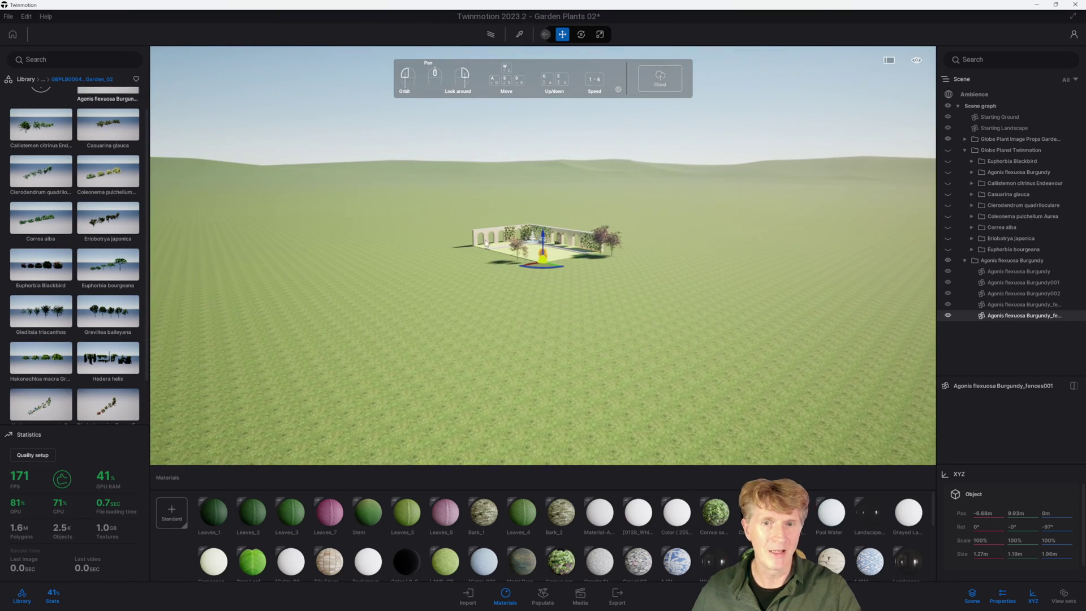
scroll(488, 245, "up", 5)
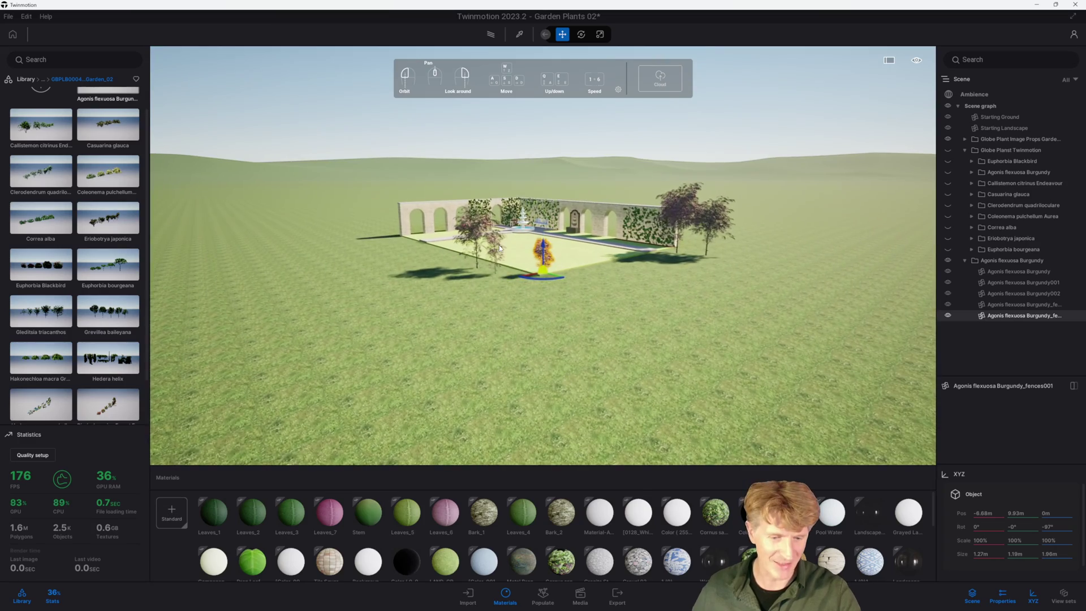
scroll(559, 260, "up", 5)
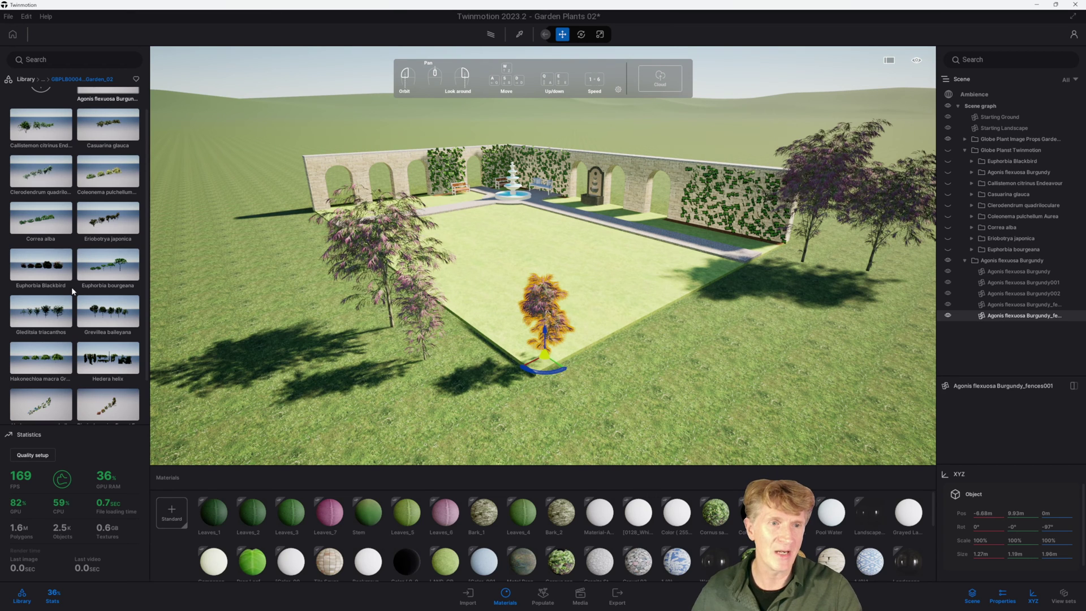
left_click(42, 134)
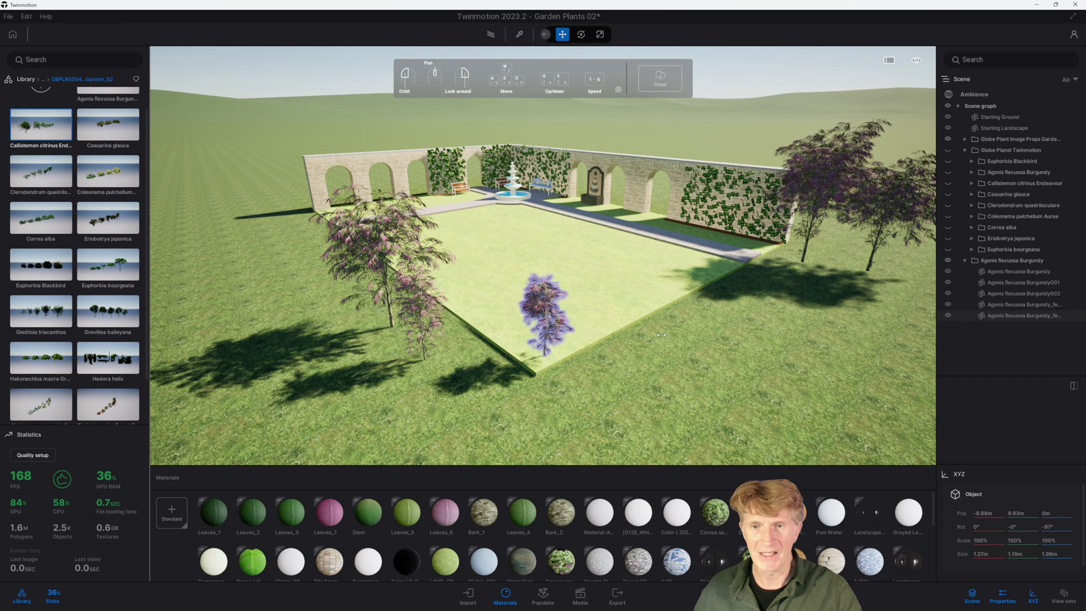
mouse_move(664, 335)
left_mouse_down()
mouse_move(679, 332)
mouse_move(673, 324)
left_mouse_up()
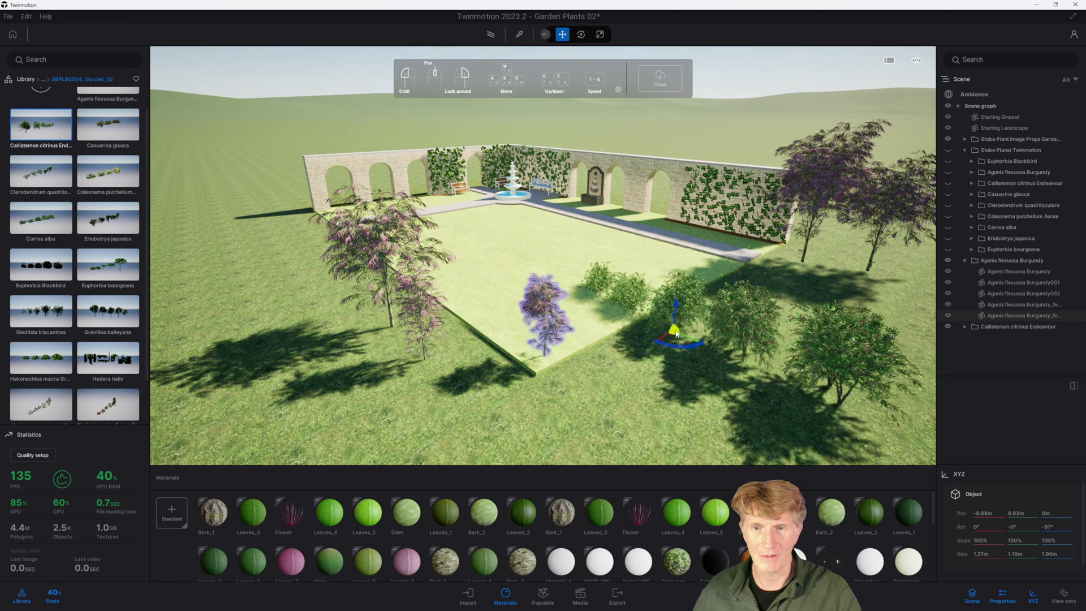
Move the whole Callistemon citrinus Endeavour group onto the lawn's open edge and rotate it to -90° so the shrubs line that edge
left_click(684, 301)
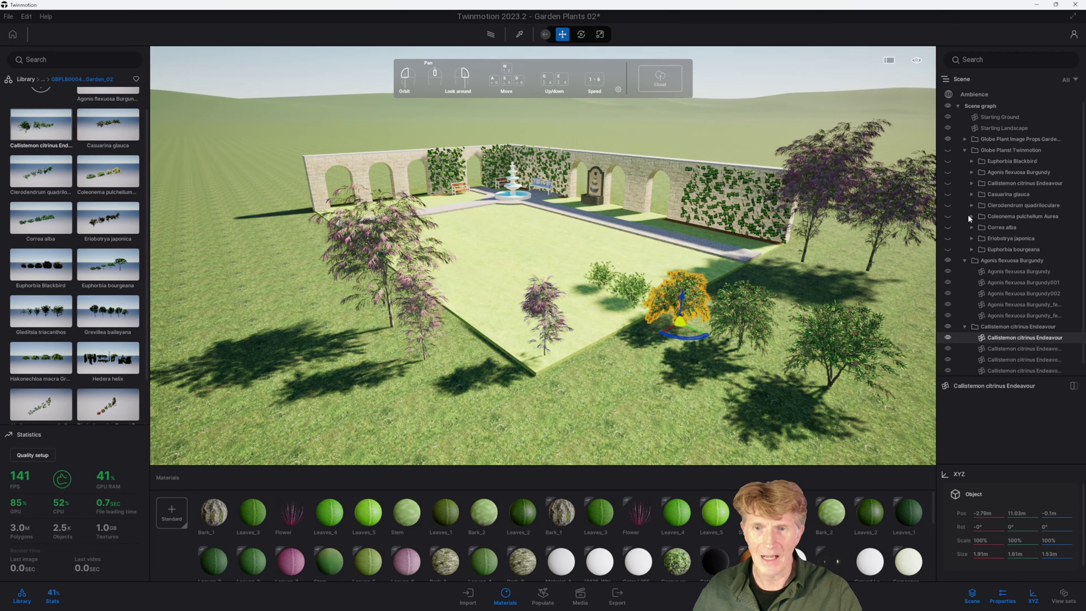
left_click(995, 326)
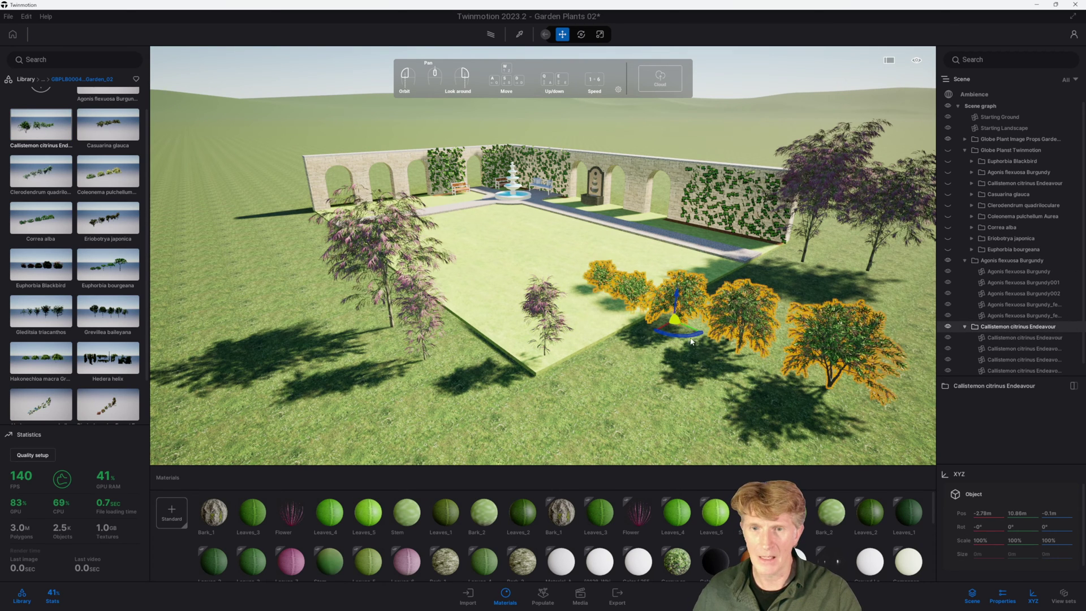
left_click_drag(685, 337, 623, 326)
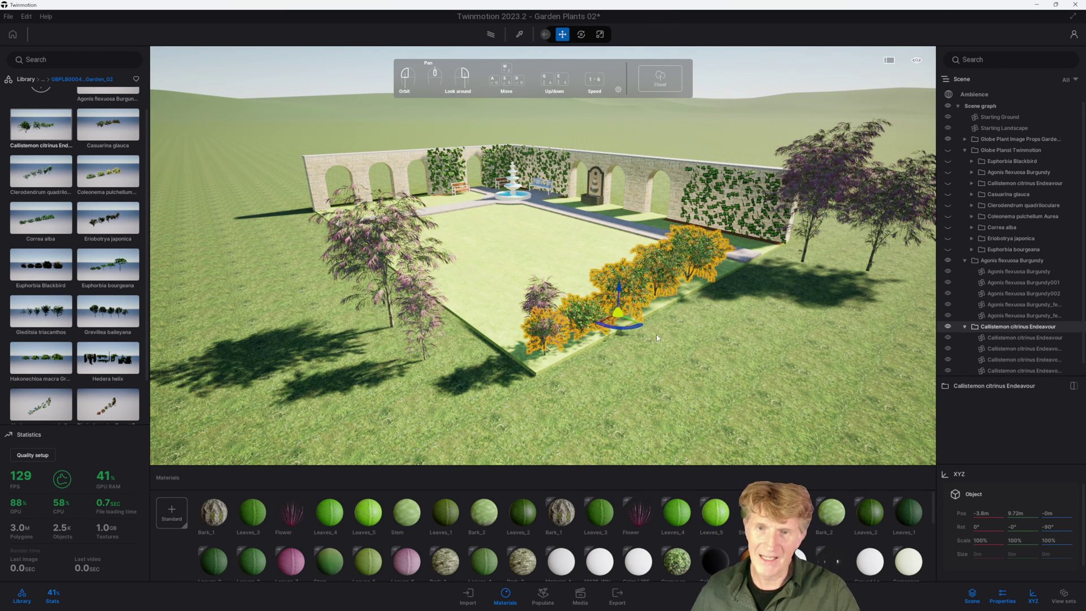
Hide the navigation panel and the materials dock to enlarge the viewport around the Callistemon shrubs
scroll(663, 325, "up", 3)
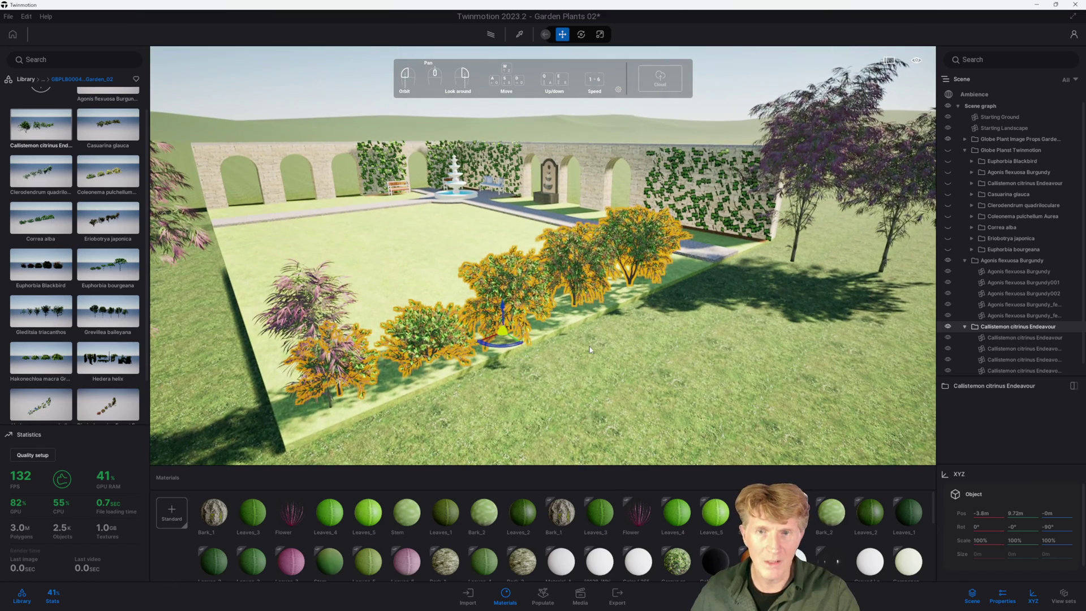
left_click(618, 90)
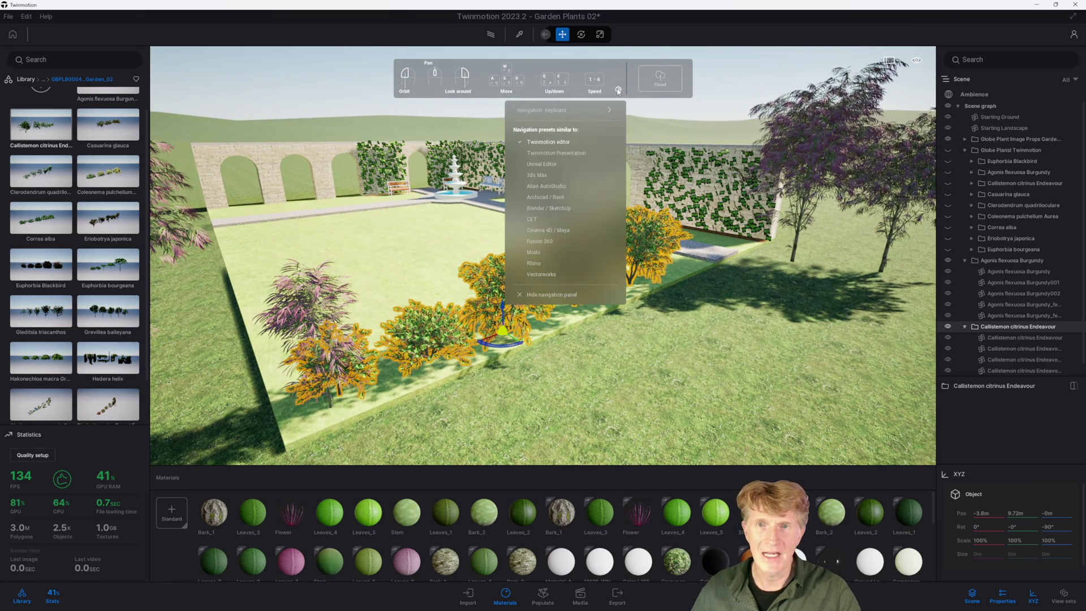
left_click(570, 294)
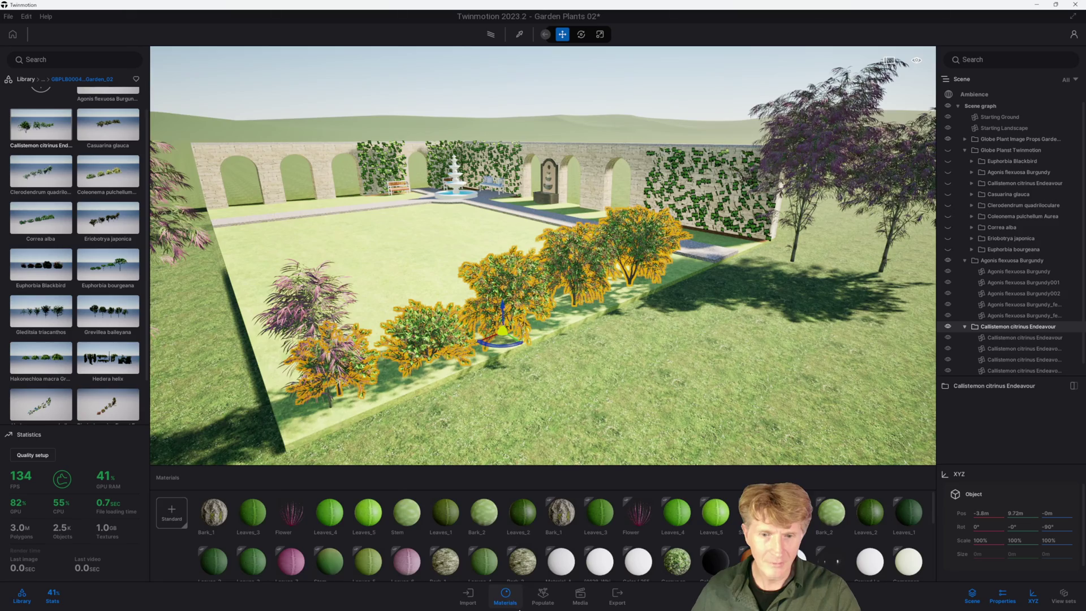
scroll(575, 443, "up", 3)
middle_click_drag(574, 443, 576, 399)
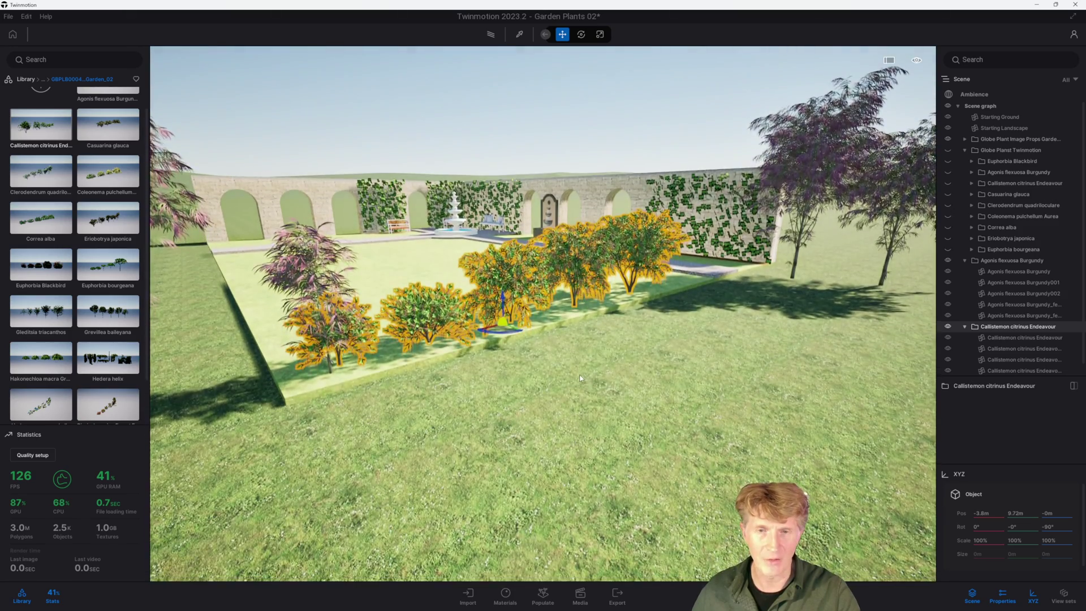
Unhide the Globe Planst Twinmotion folder so its plants show around the walled garden
right_click_drag(576, 400, 576, 382)
scroll(577, 383, "up", 2)
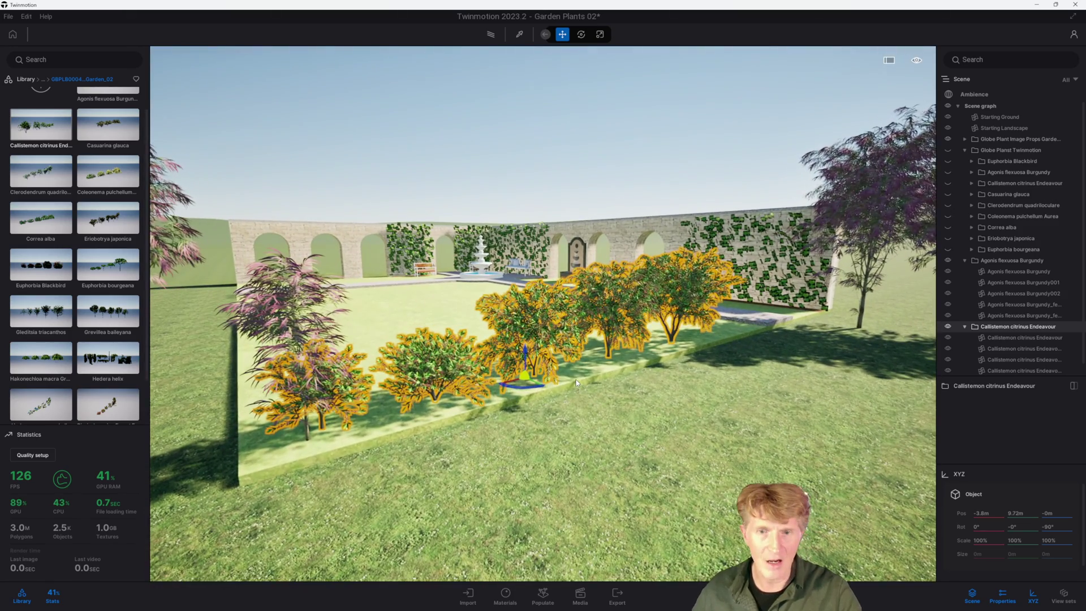
left_click(948, 150)
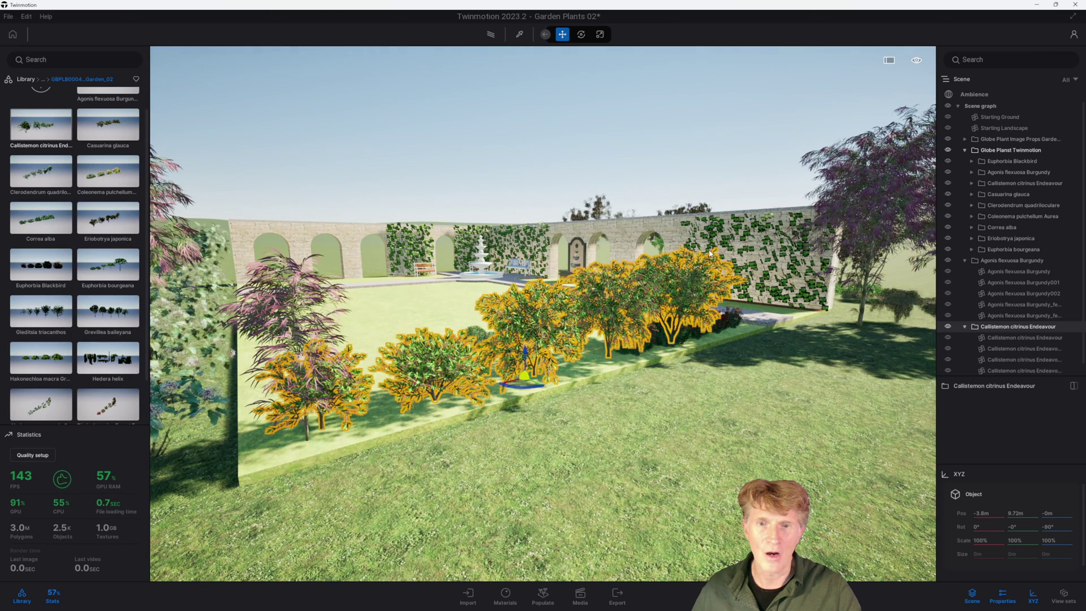
Examine the planted garden from above, along its planted edges, and at eye level facing the arched wall
key("e")
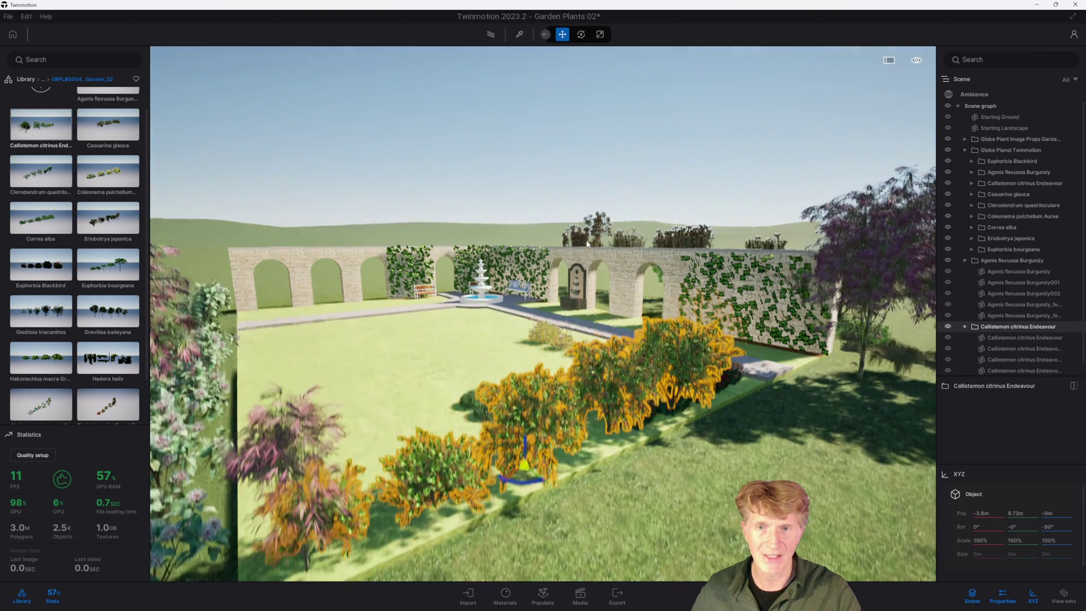
right_click_drag(473, 362, 473, 459)
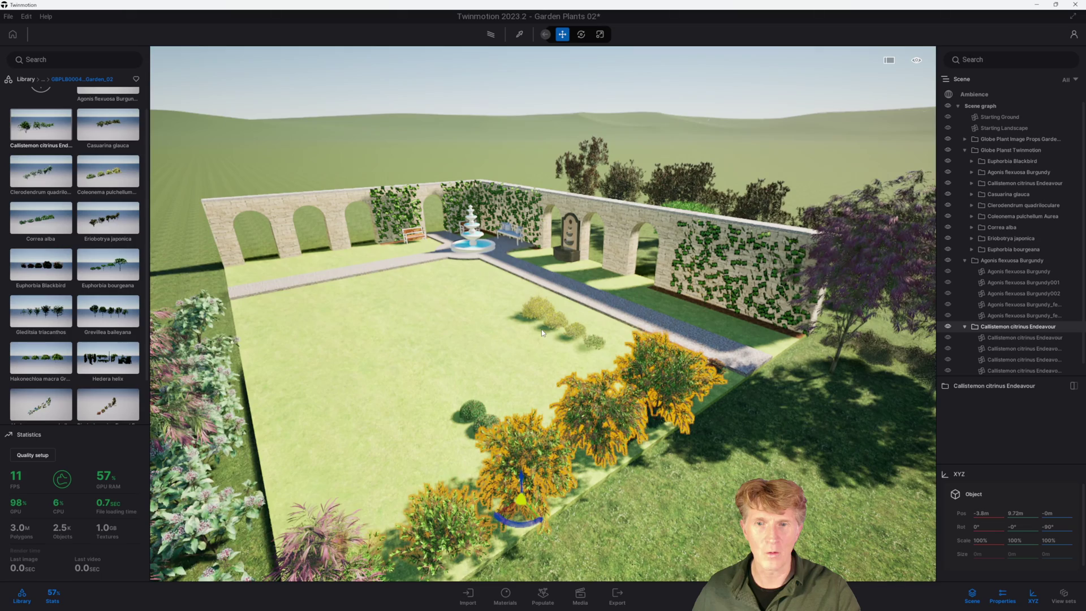
key("a")
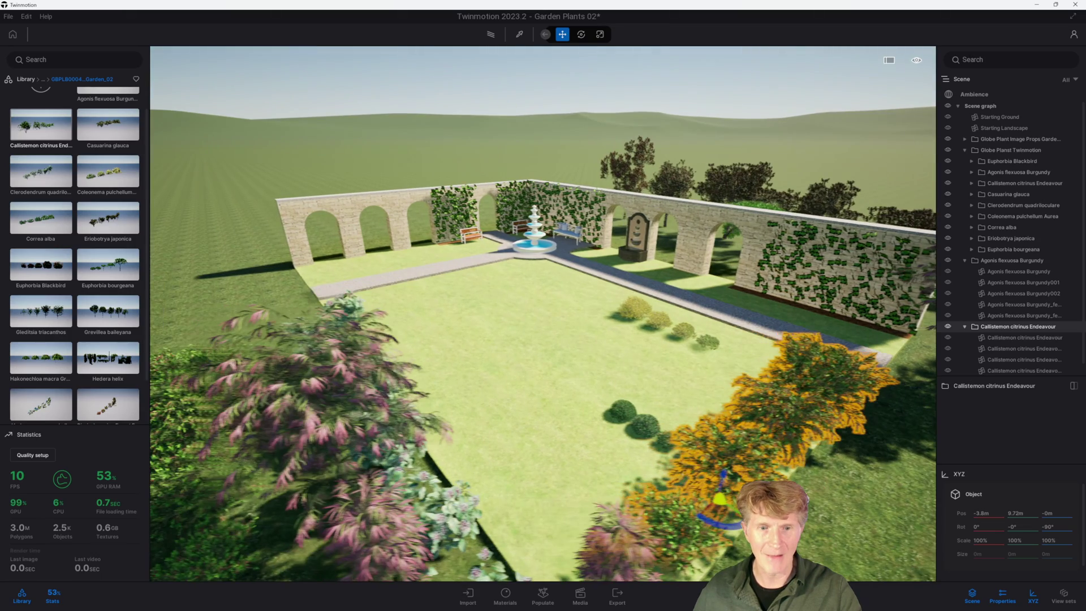
key("a")
right_click_drag(473, 460, 814, 336)
key("a")
key("a")
key("a")
key("w")
key("d")
key("q")
key("d")
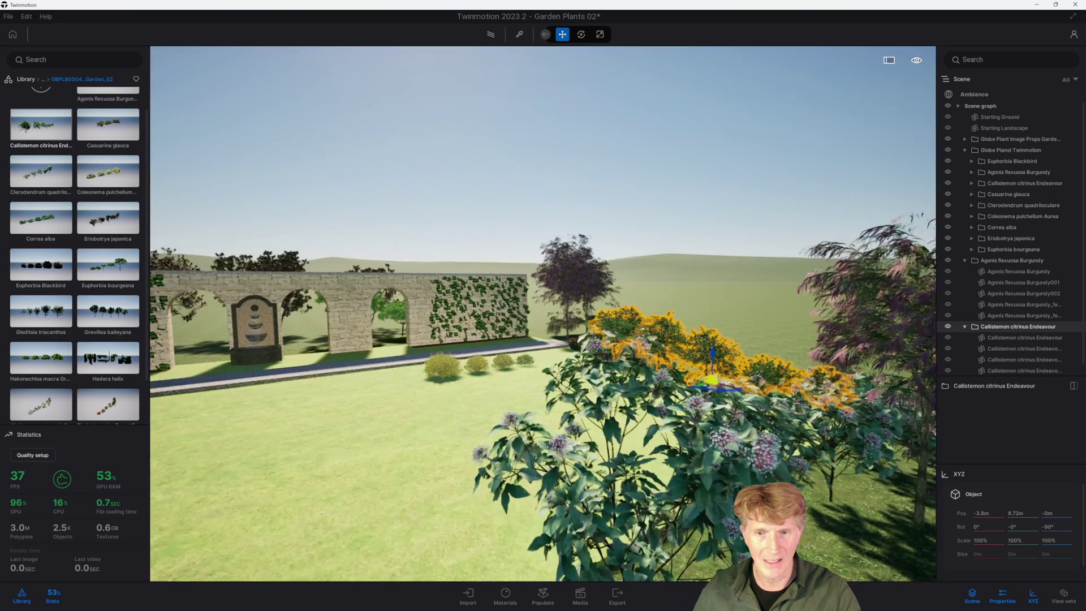
right_click_drag(338, 374, 339, 350)
key("s")
key("q")
key("q")
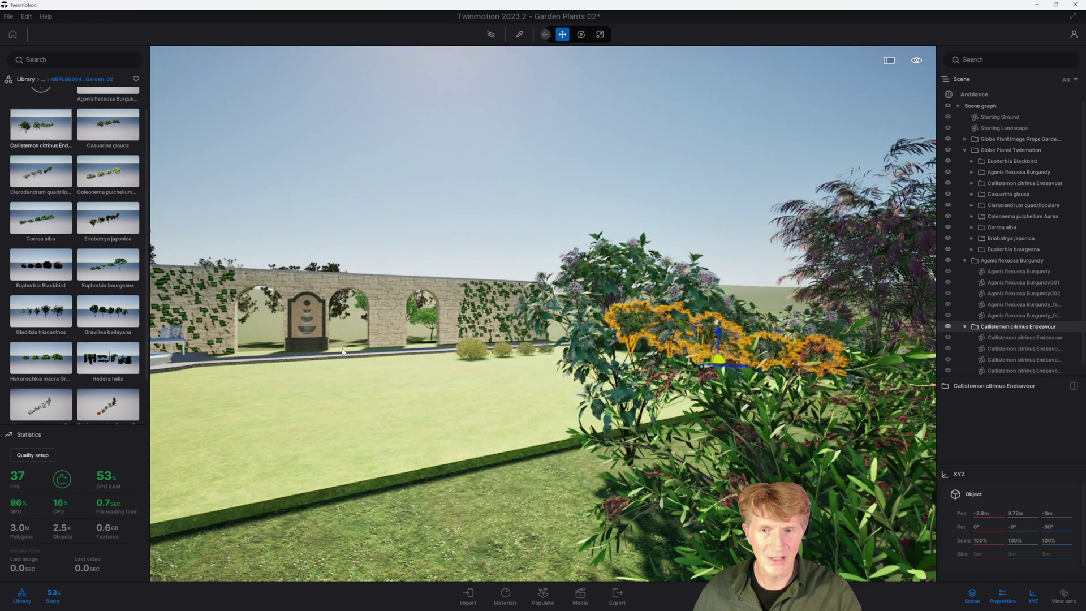
Switch the ambience's global illumination from Standard to Lumen
left_click(974, 94)
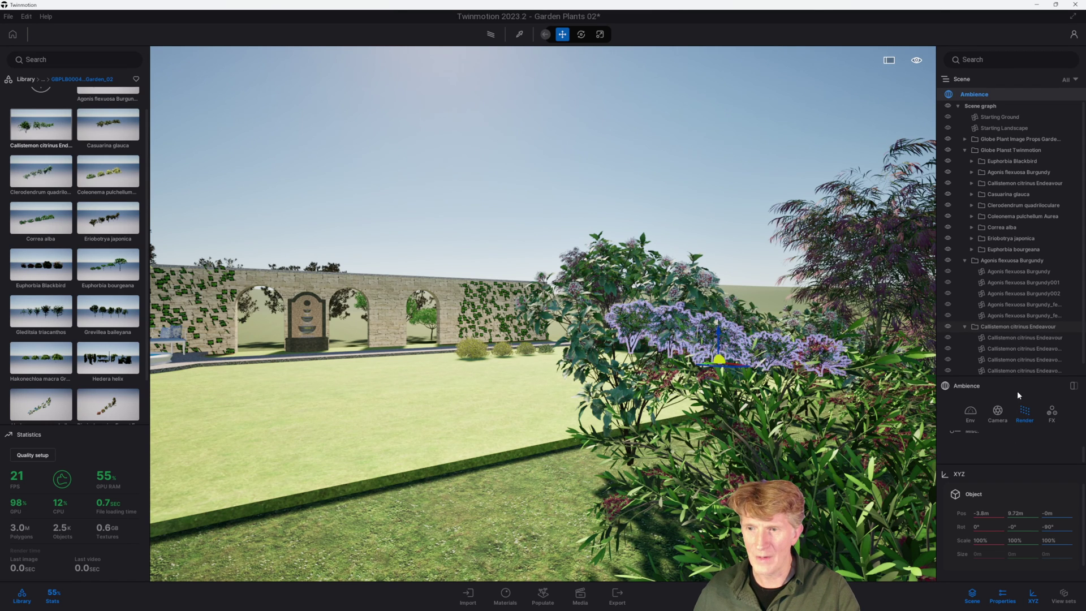
left_click_drag(1013, 380, 981, 179)
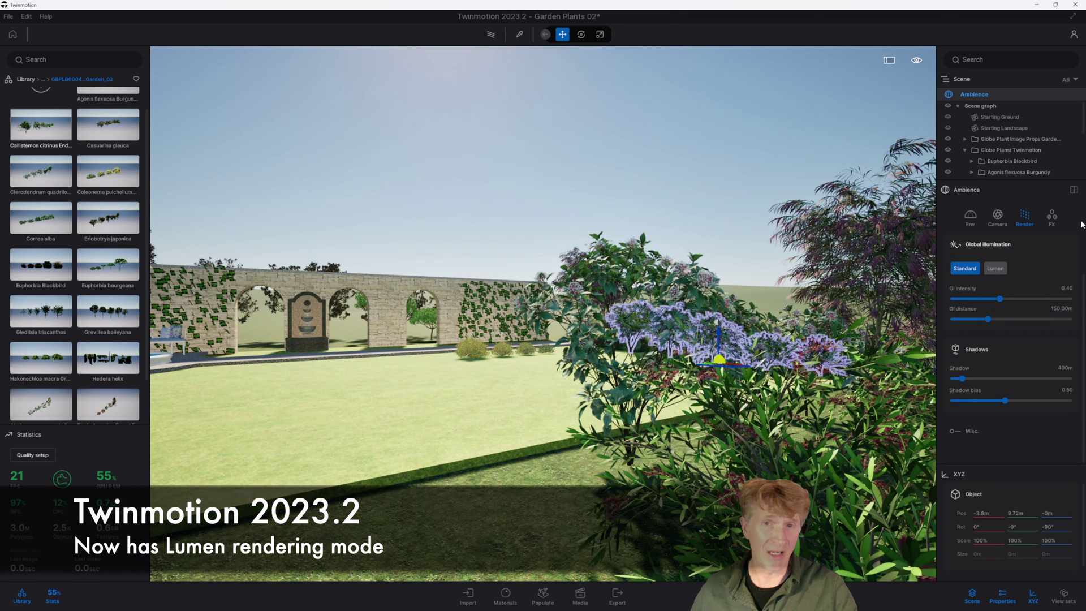
left_click(997, 269)
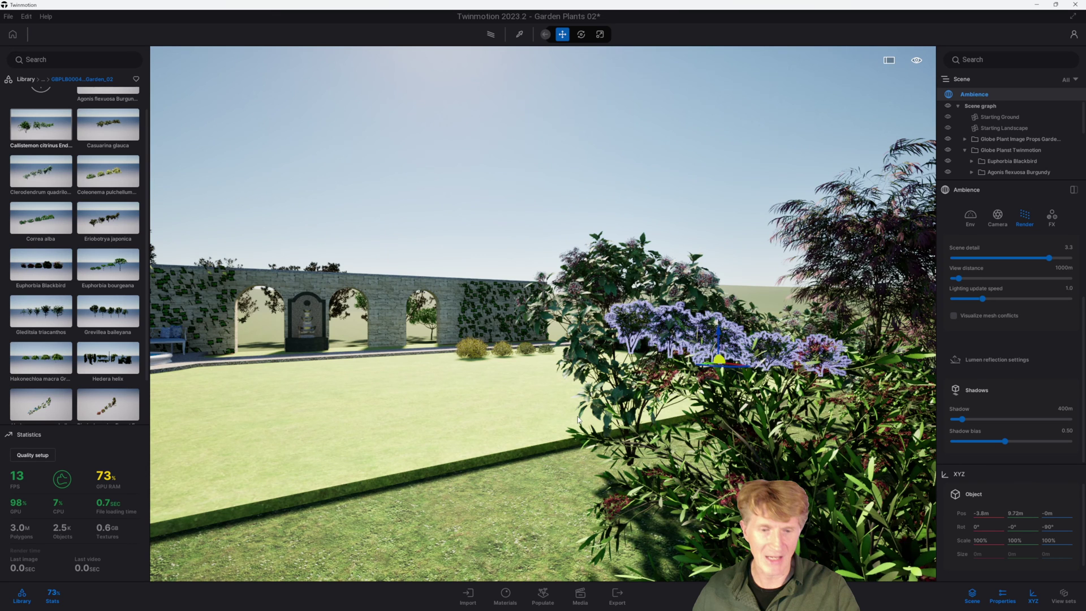
Enable the HDRI environment in the ambience's environment settings, with the view facing the flowering shrubs beside the lawn
key("w")
right_click_drag(543, 314, 713, 313)
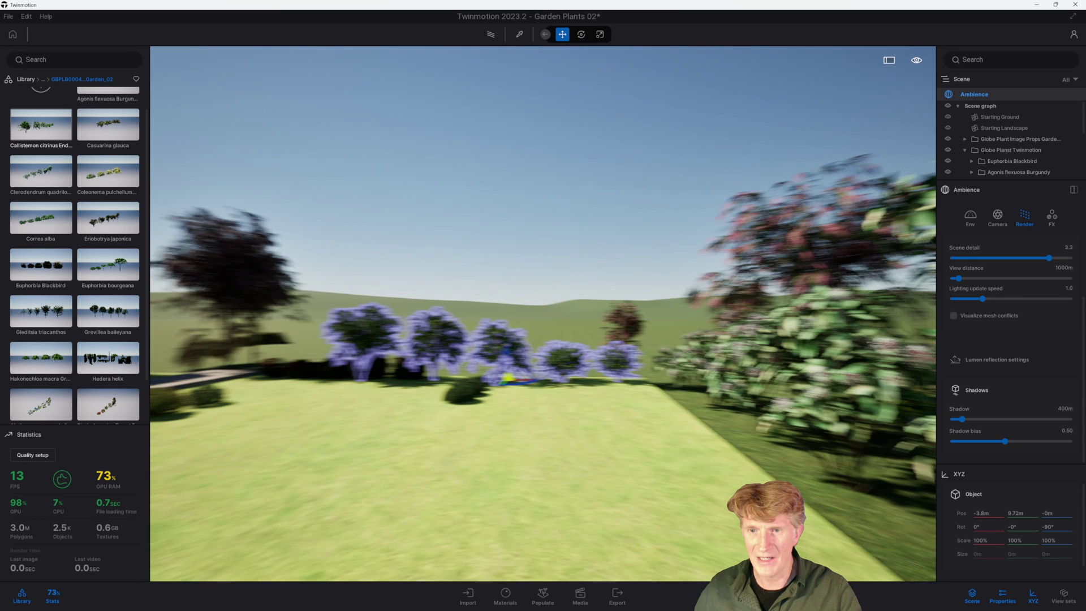
right_click_drag(543, 314, 763, 313)
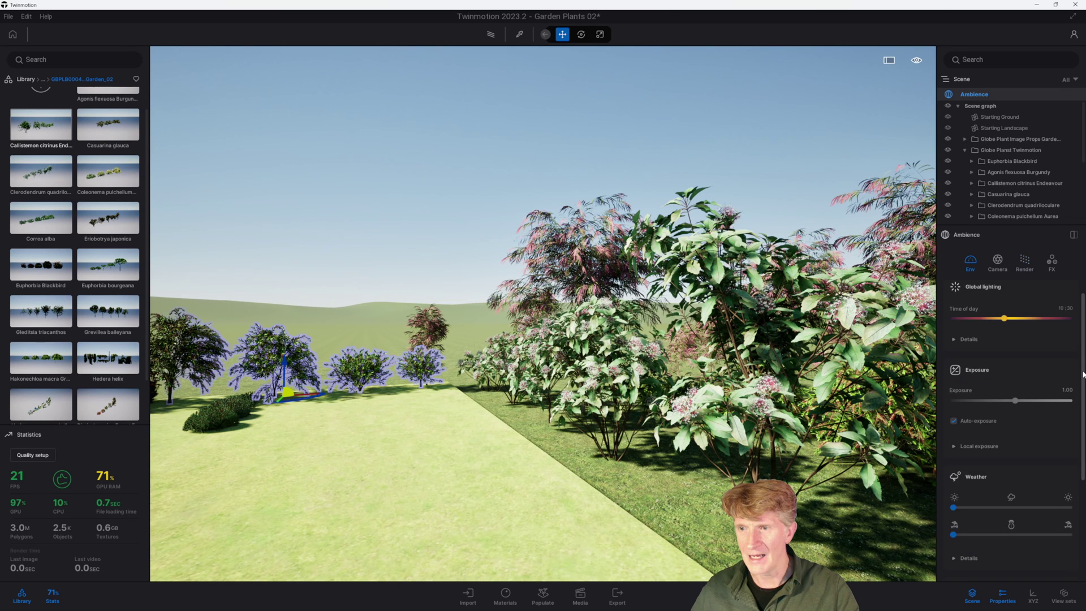
scroll(1011, 430, "down", 3)
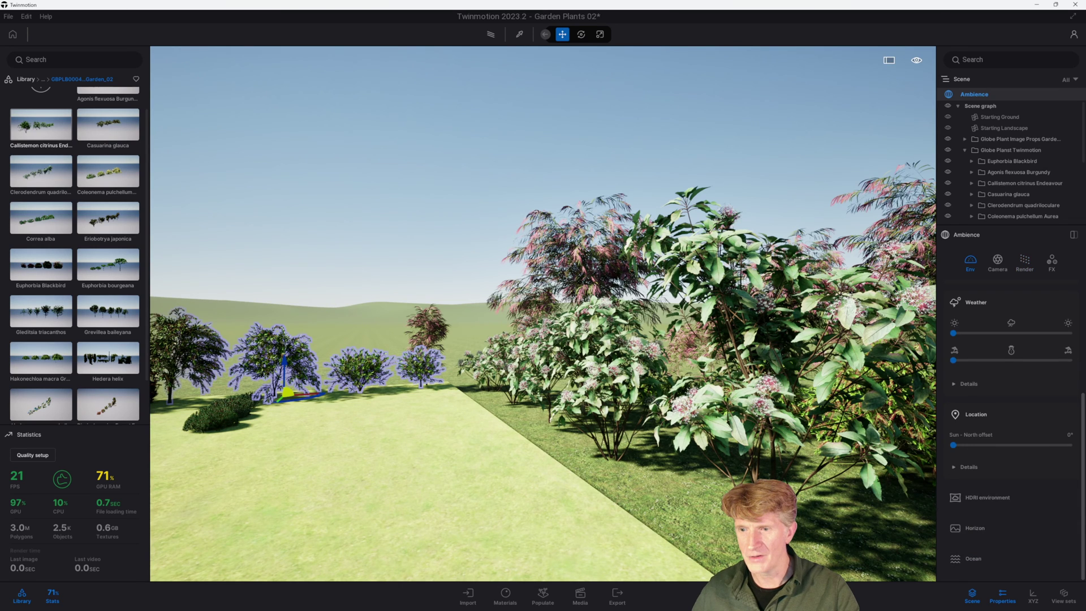
left_click(987, 497)
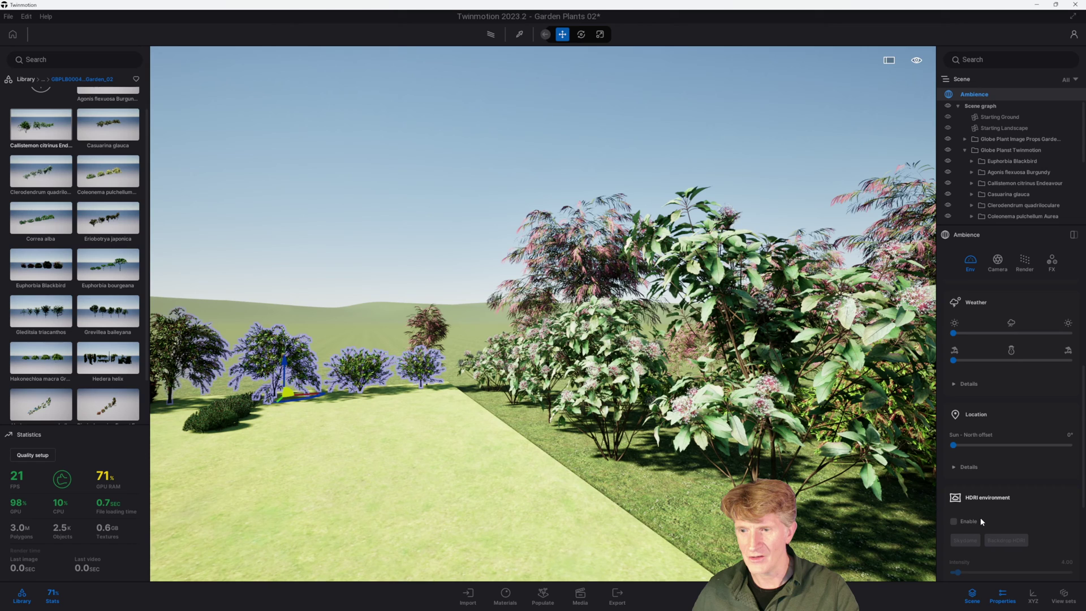
left_click(960, 520)
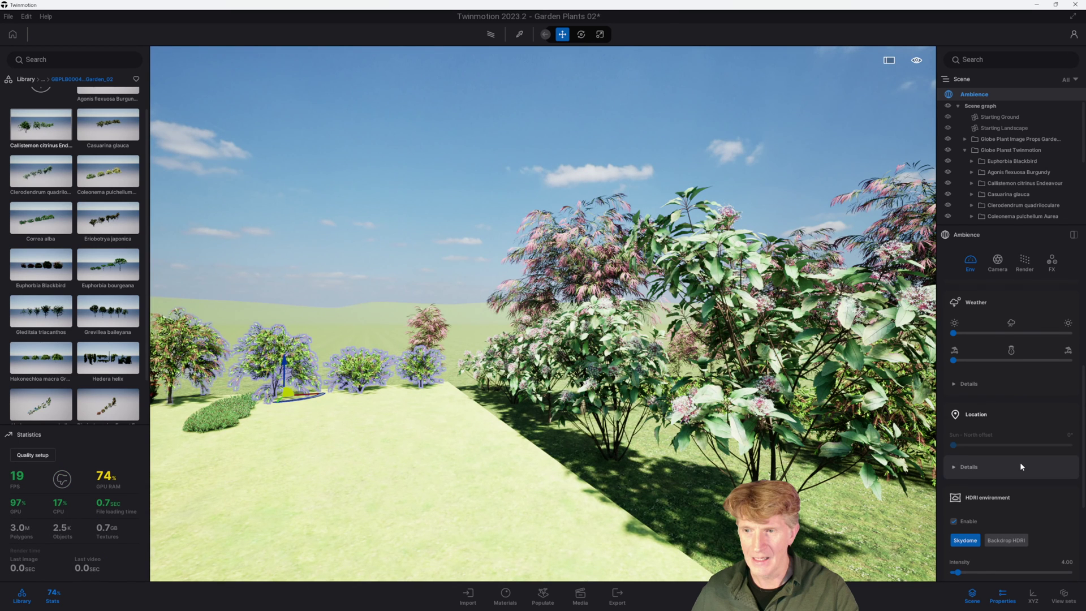
Rotate the HDRI skydome to 87° and set its intensity to 1.00
scroll(1020, 463, "down", 3)
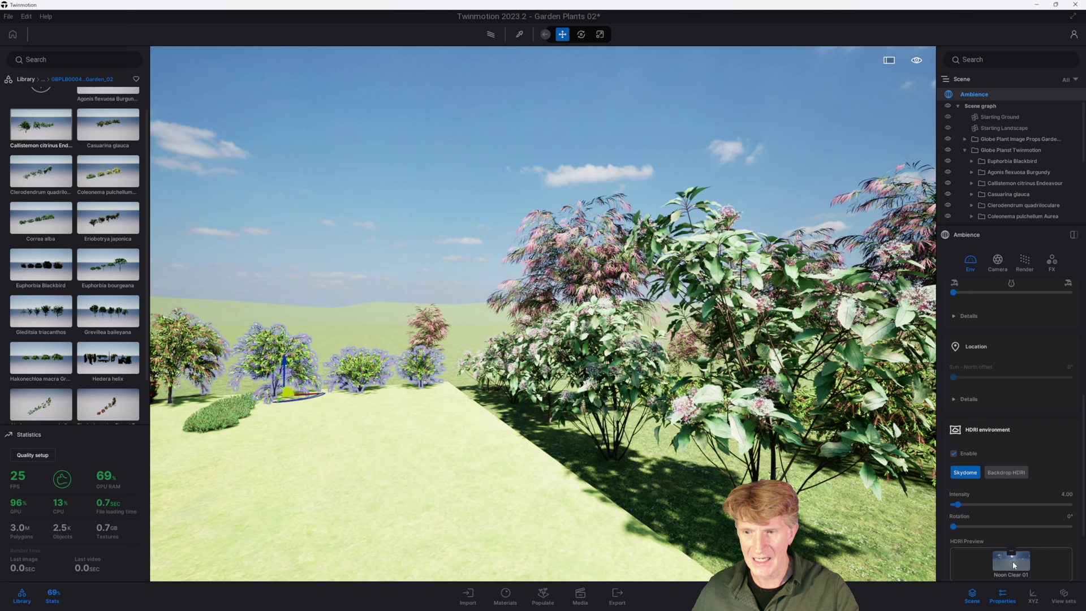
left_click_drag(955, 527, 1015, 522)
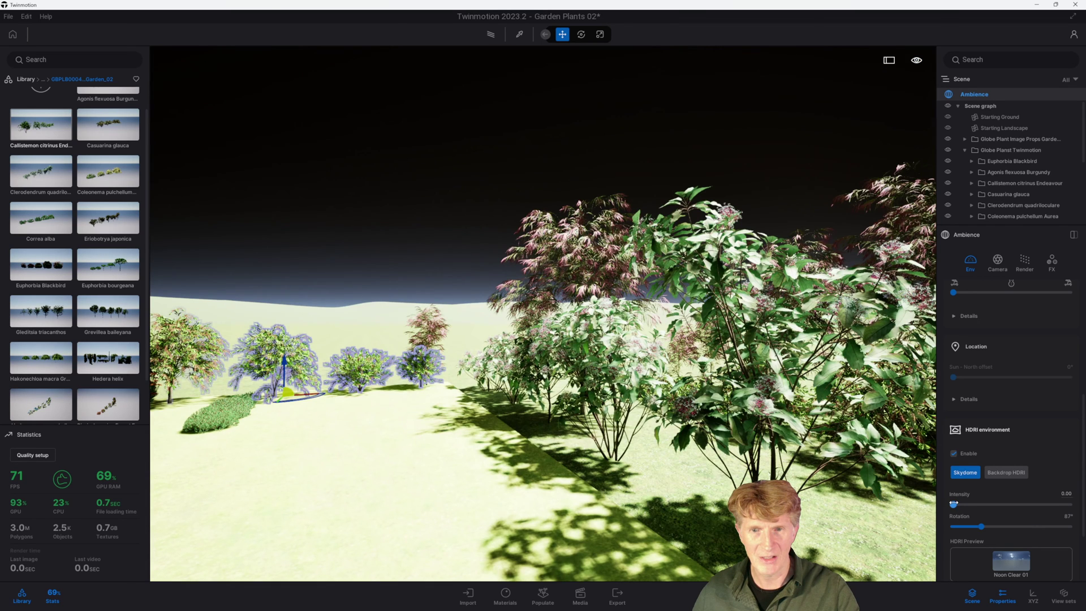
left_click_drag(953, 503, 955, 504)
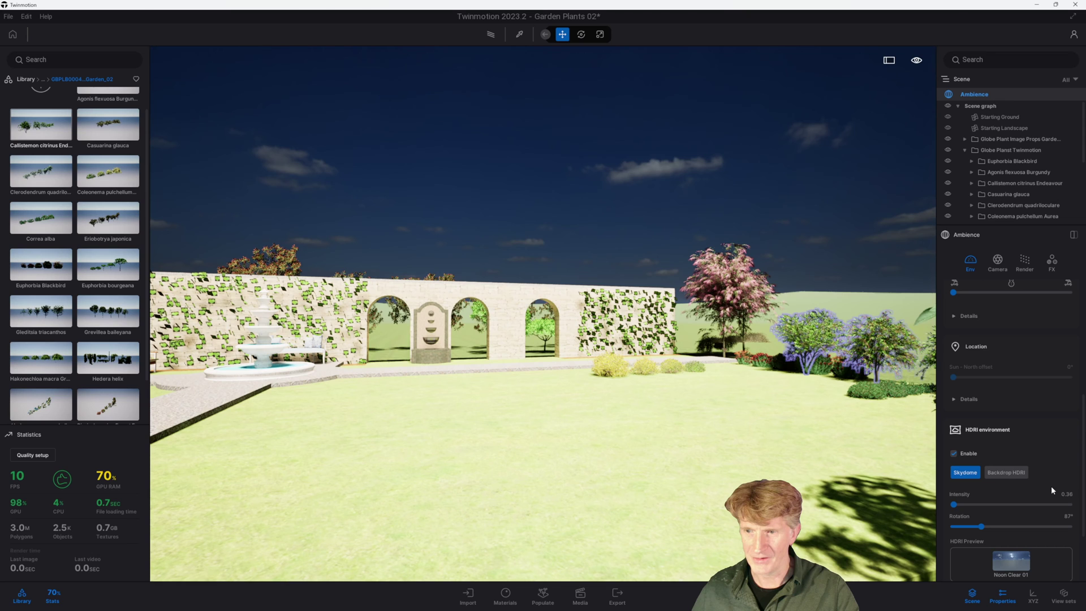
left_click(1067, 494)
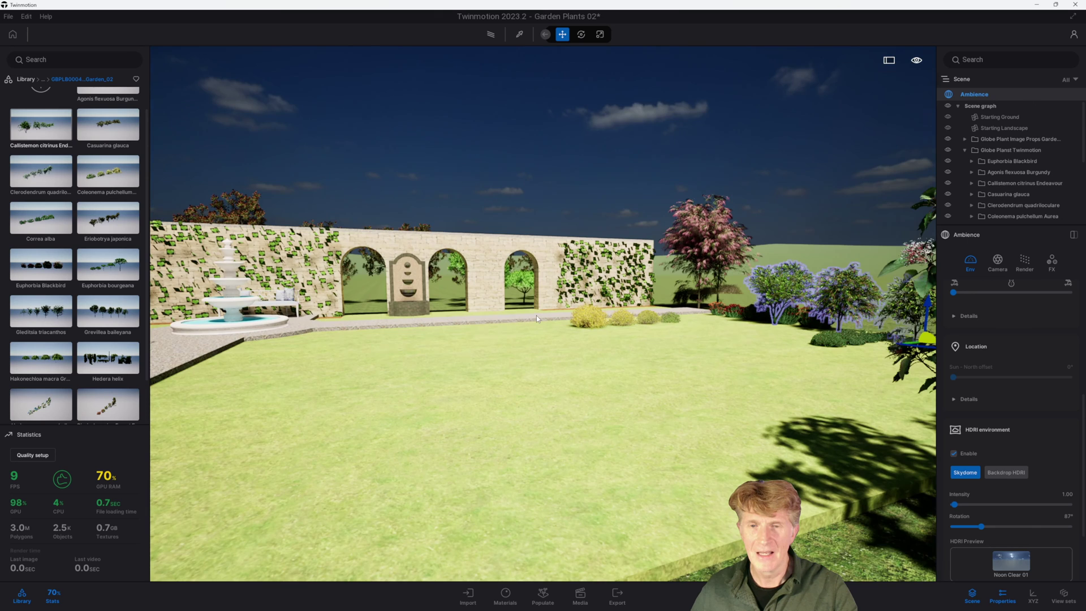
Turn on the Path Tracer with the view close to the yellow shrubs beside the ivy-covered wall
right_click_drag(536, 315, 566, 314)
key("w")
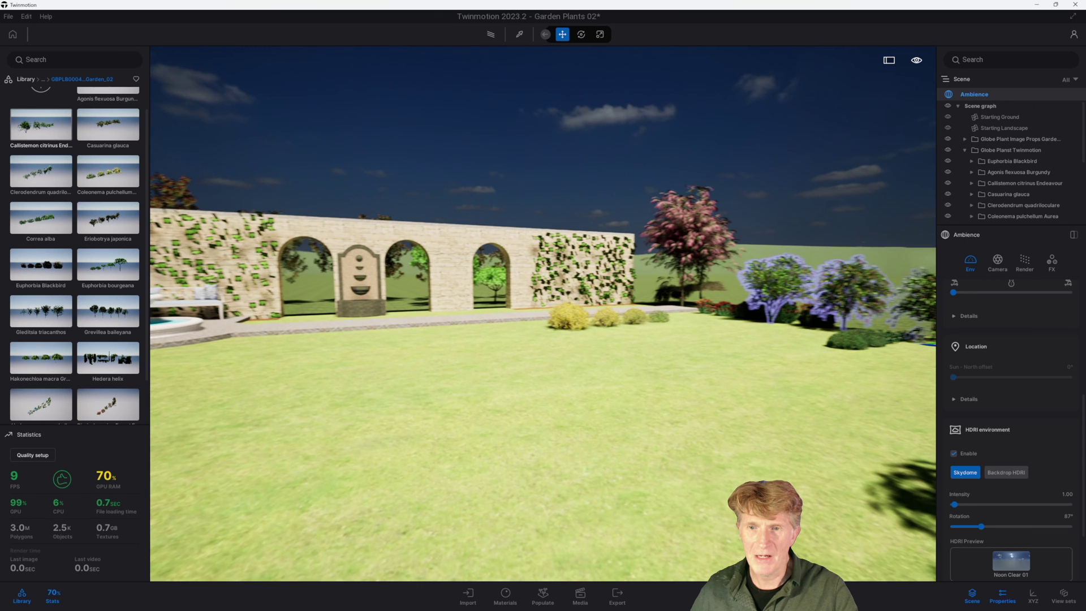
right_click_drag(537, 314, 593, 357)
key("w")
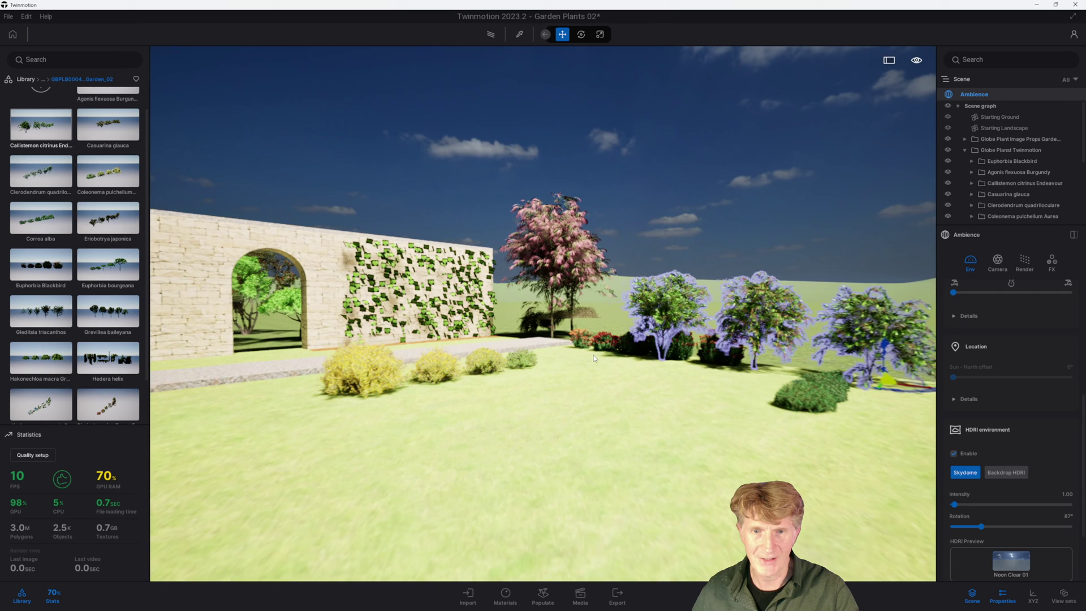
key("w")
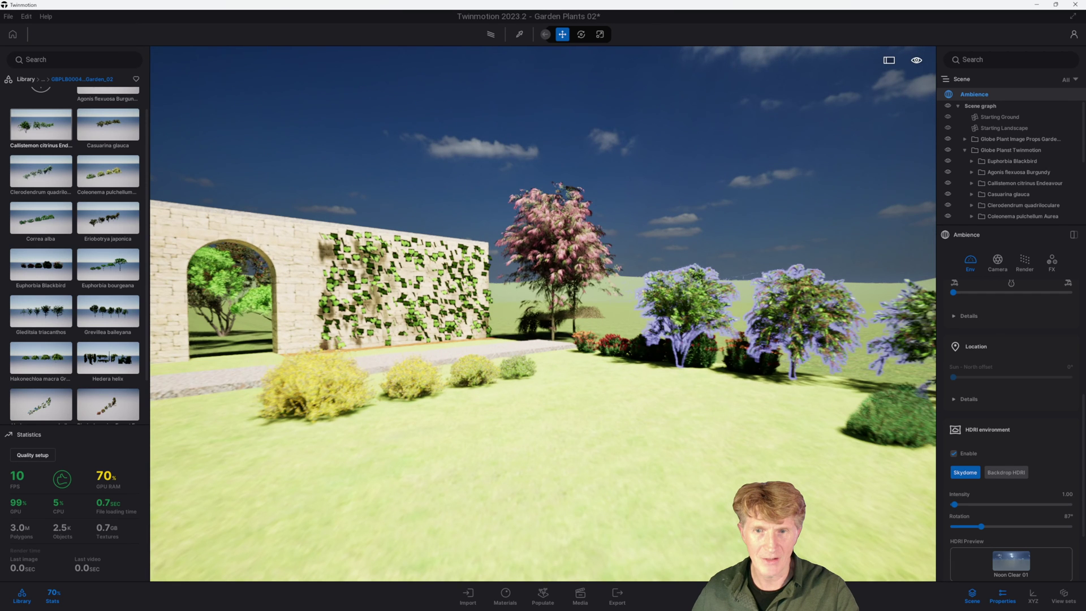
right_click_drag(543, 314, 543, 339)
key("w")
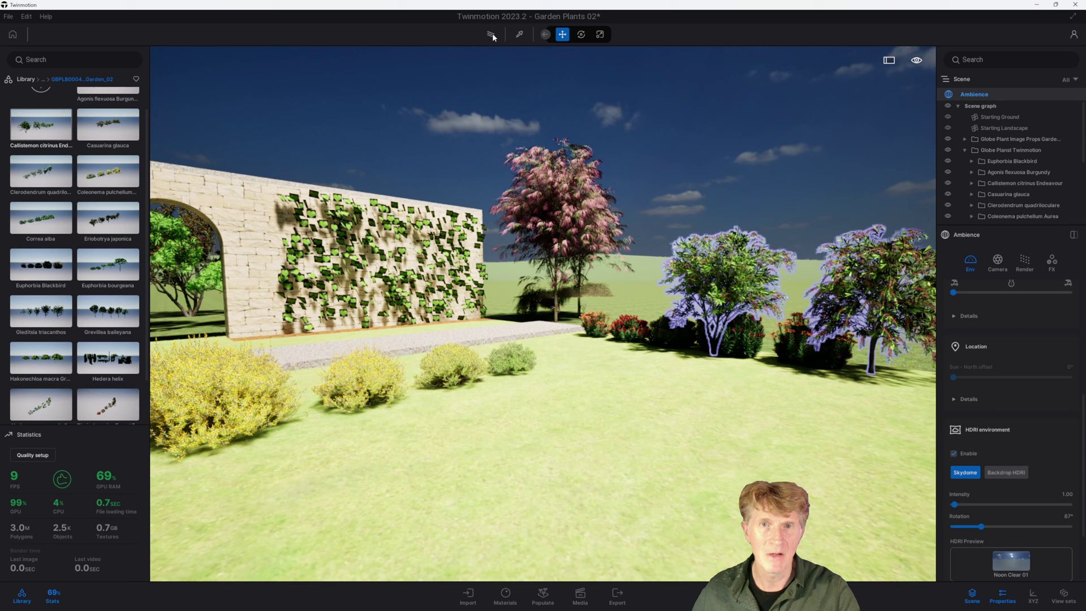
left_click(492, 32)
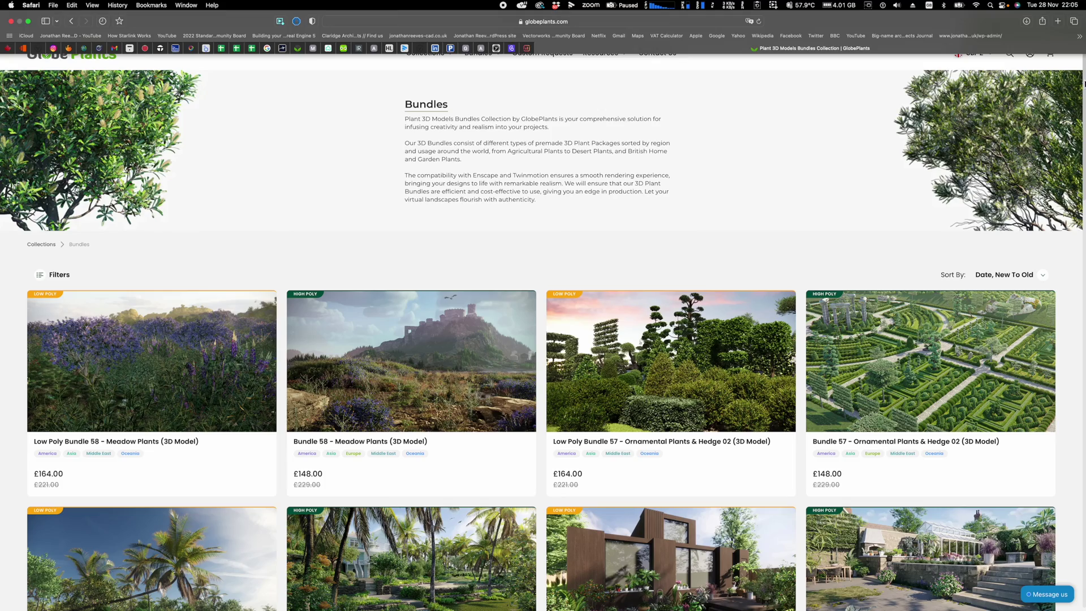
Switch to Safari and browse the plant packages on the Globe Plants Bundles page
left_click_drag(1085, 84, 1082, 423)
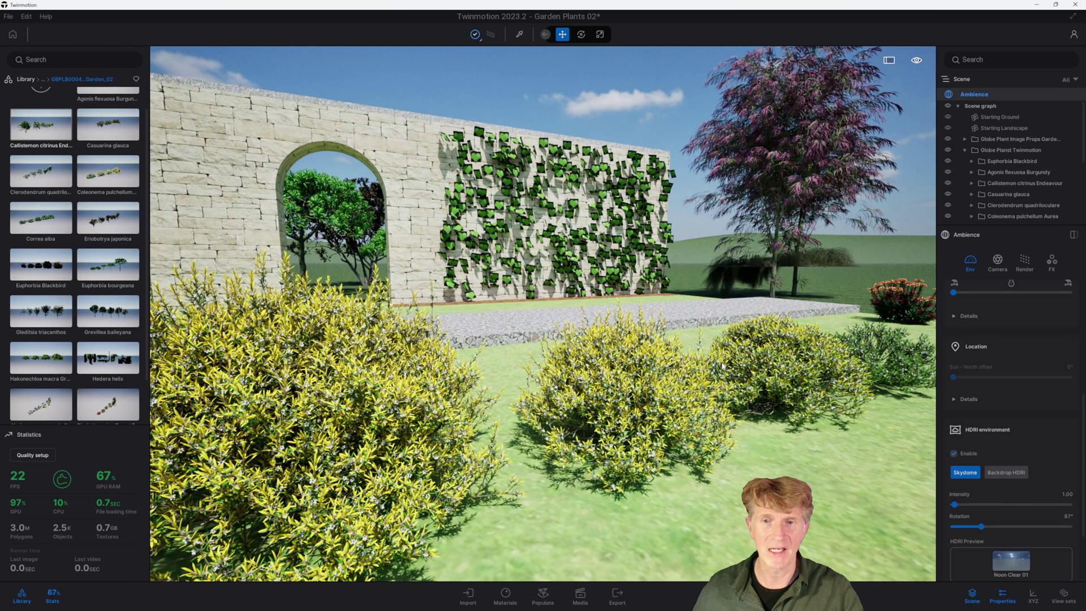
Back in Twinmotion, view the path-traced Callistemon shrubs along the lawn's edge up close and select the nearest complete one
right_click_drag(722, 367, 849, 367)
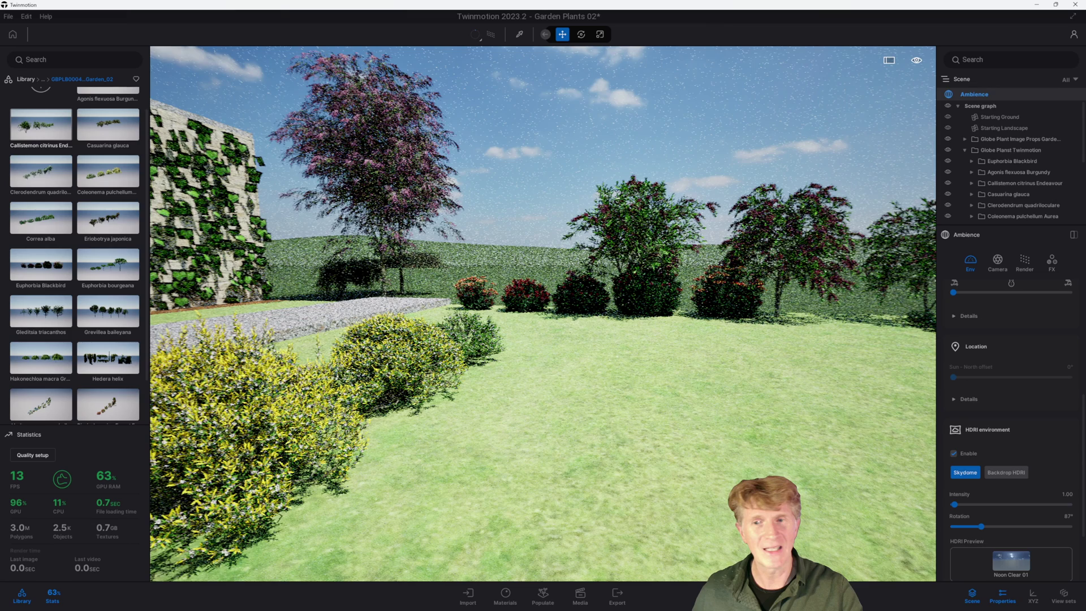
scroll(584, 314, "up", 5)
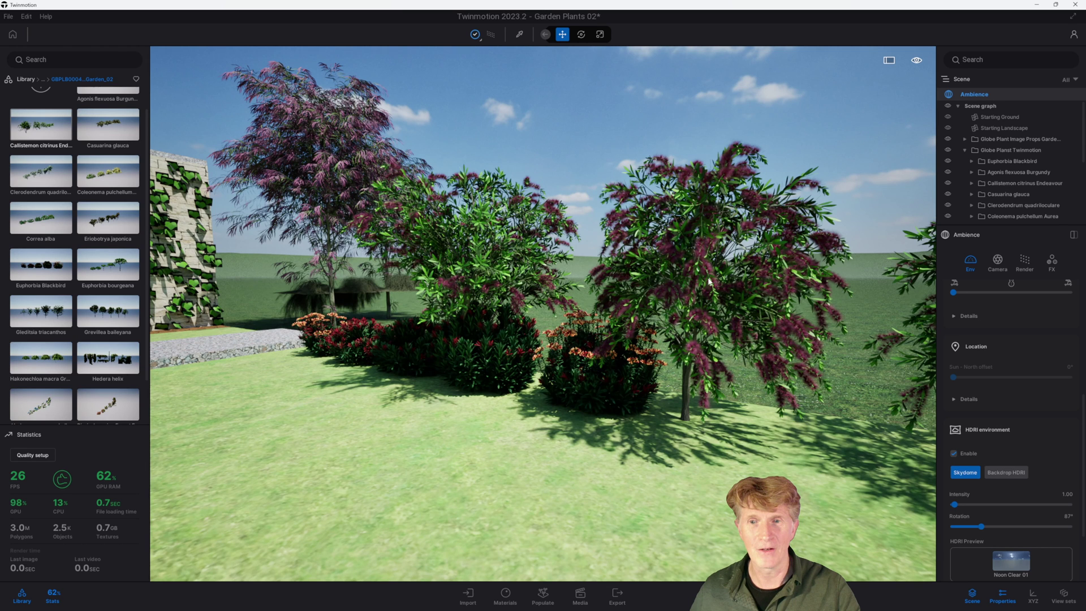
left_click(687, 274)
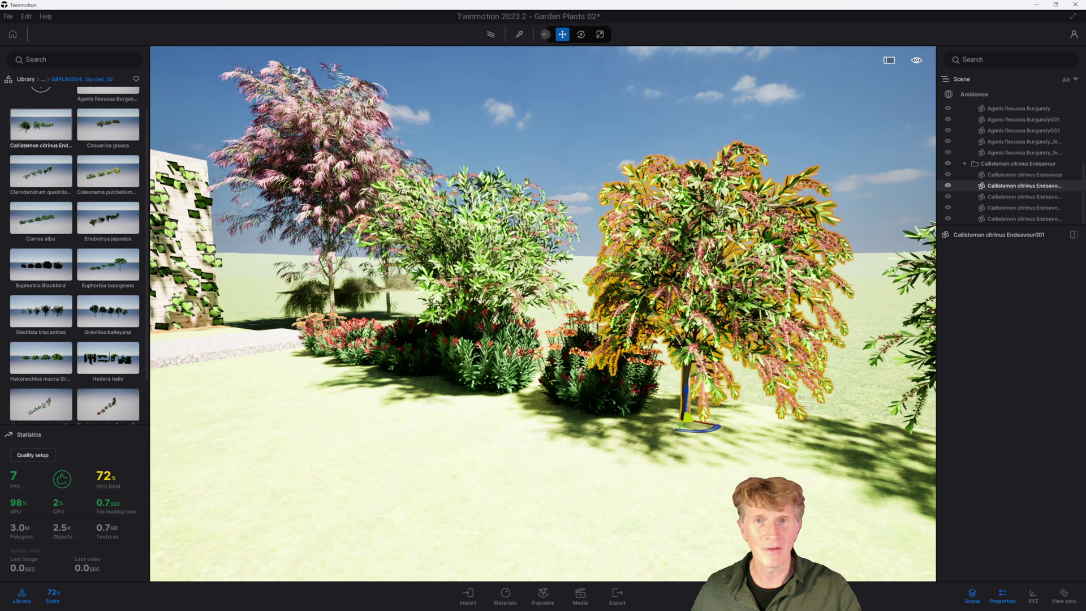